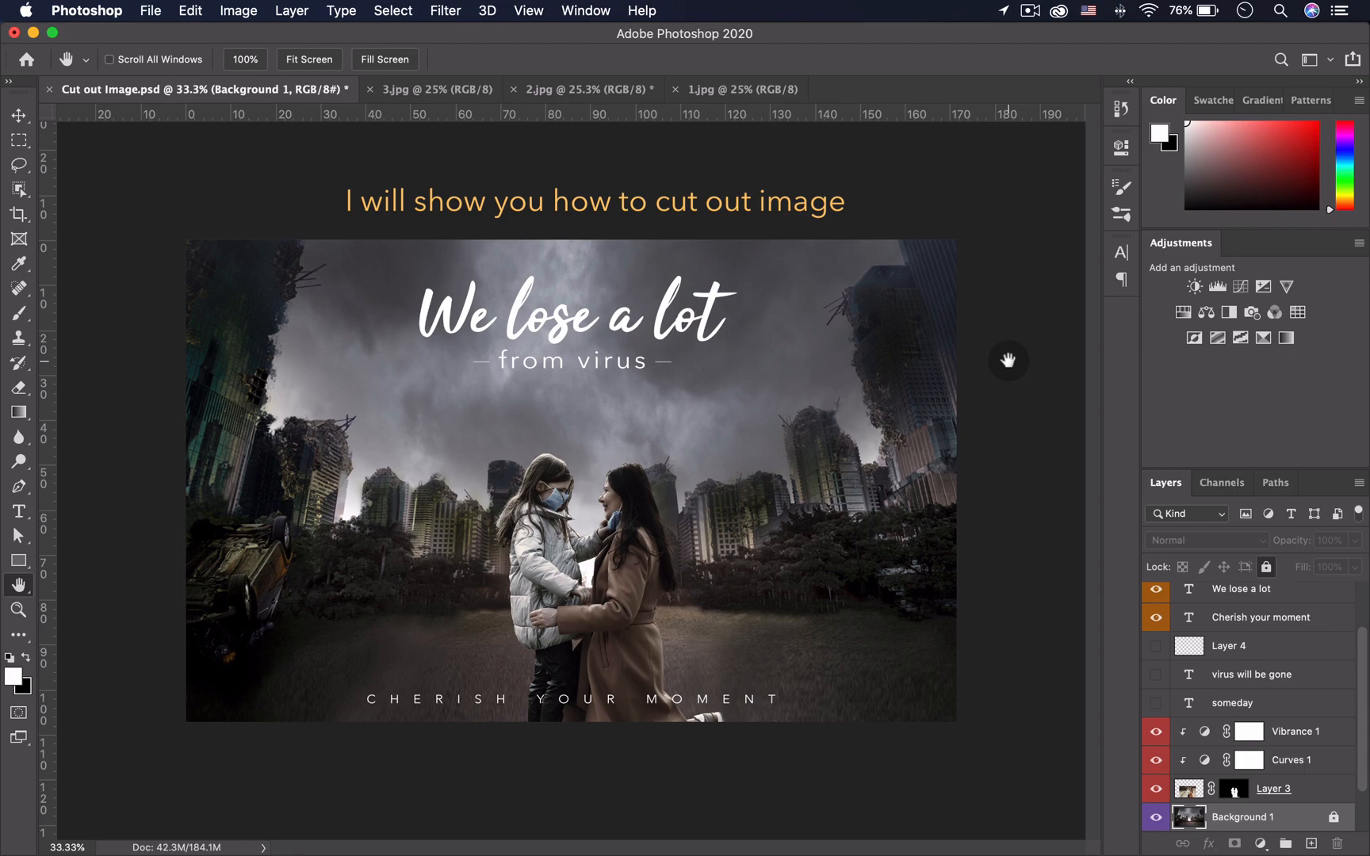
# - In 1.jpg, select the monitor's screen and casing with the Rectangular Marquee, and test the cut-out with a layer mask that is undone
pyautogui.click(744, 92)
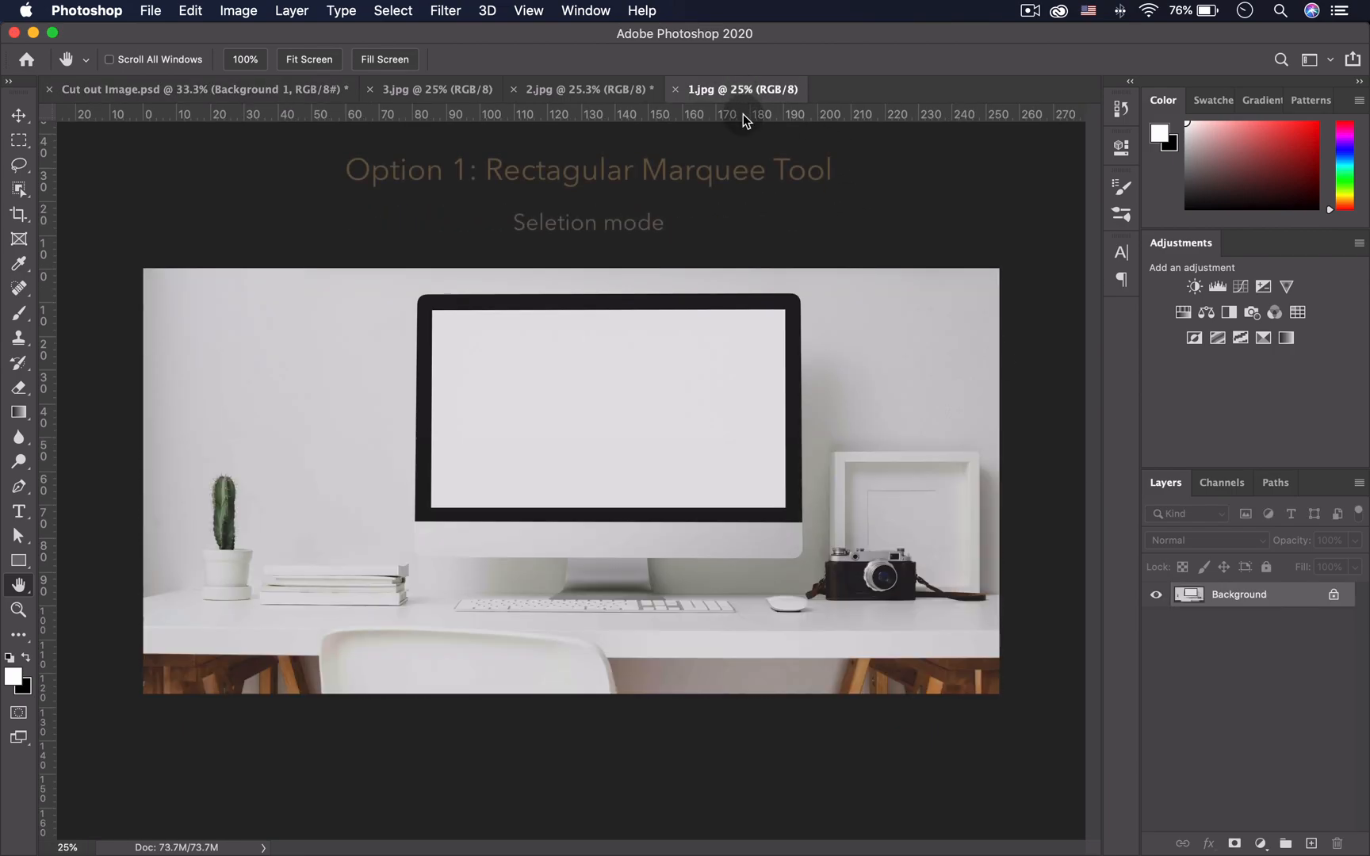
pyautogui.click(19, 140)
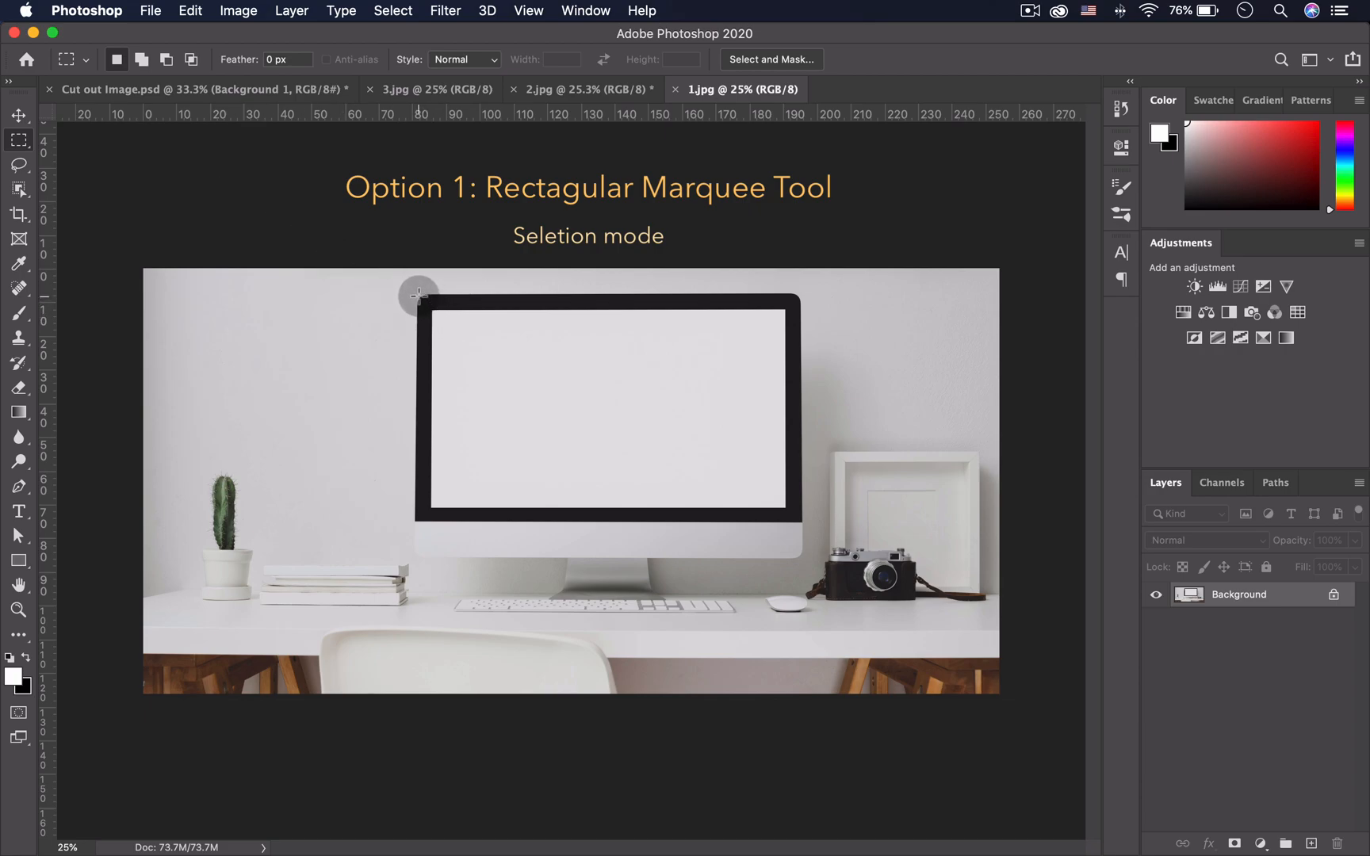
pyautogui.moveTo(416, 293); pyautogui.dragTo(803, 557)
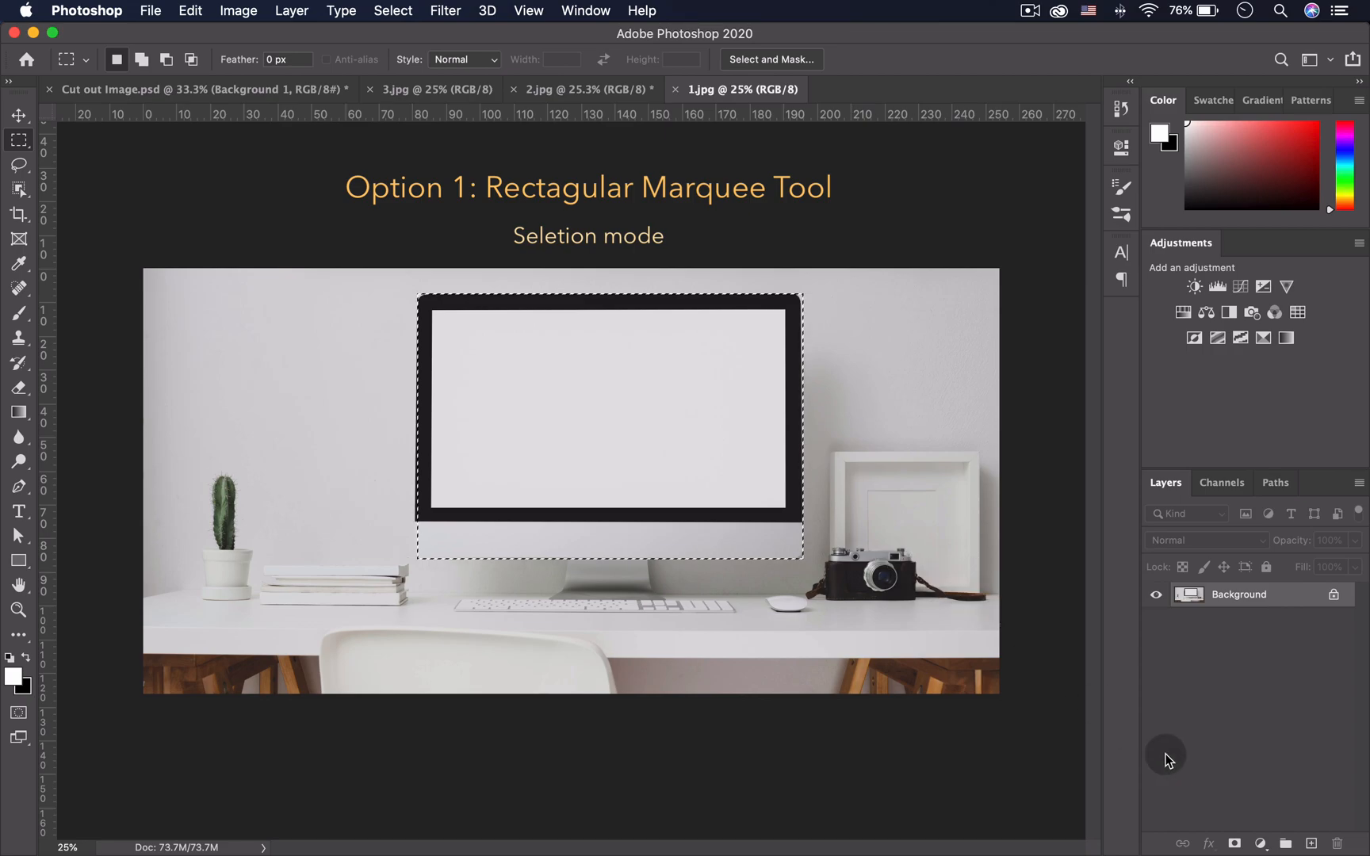
pyautogui.click(1234, 845)
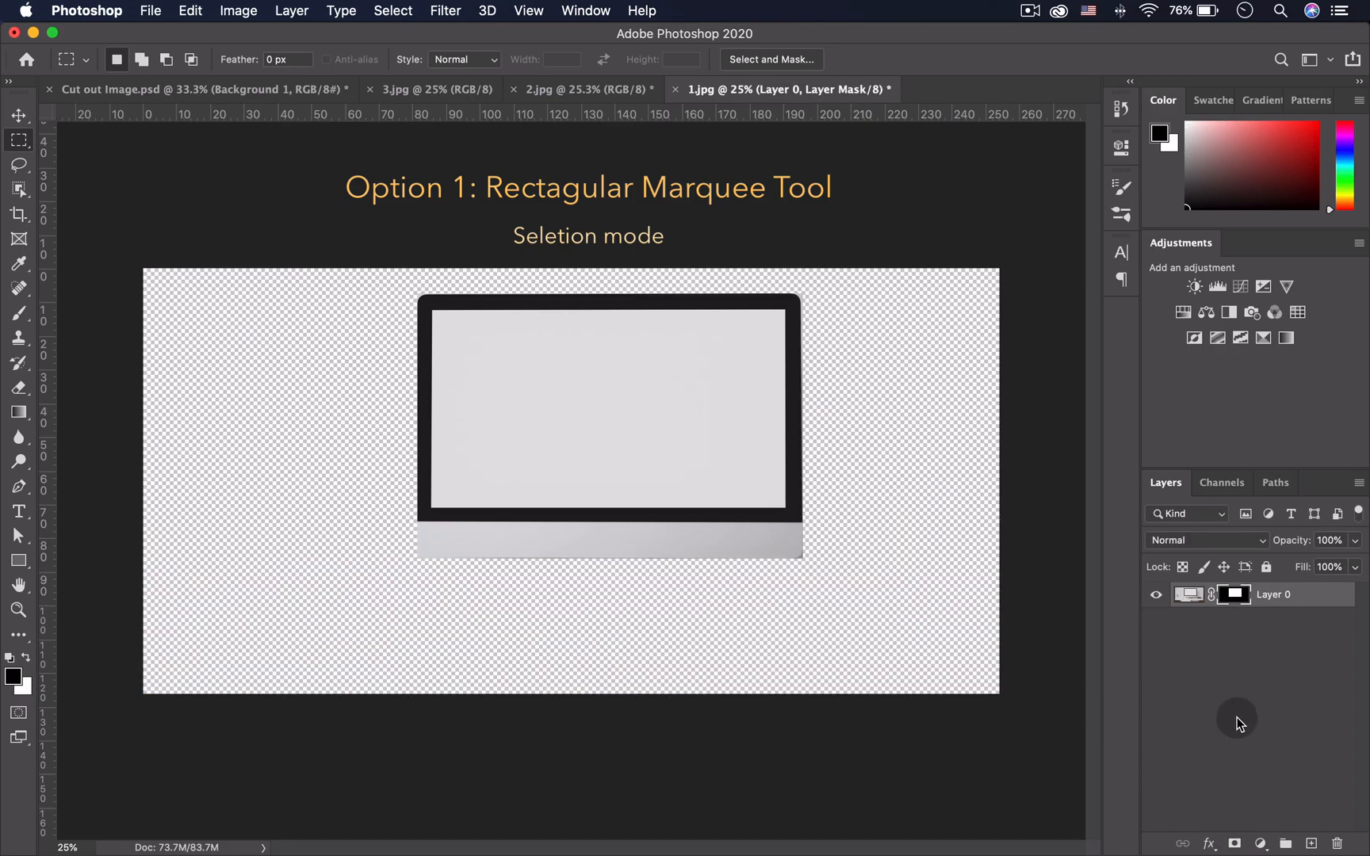
pyautogui.press('super+z')
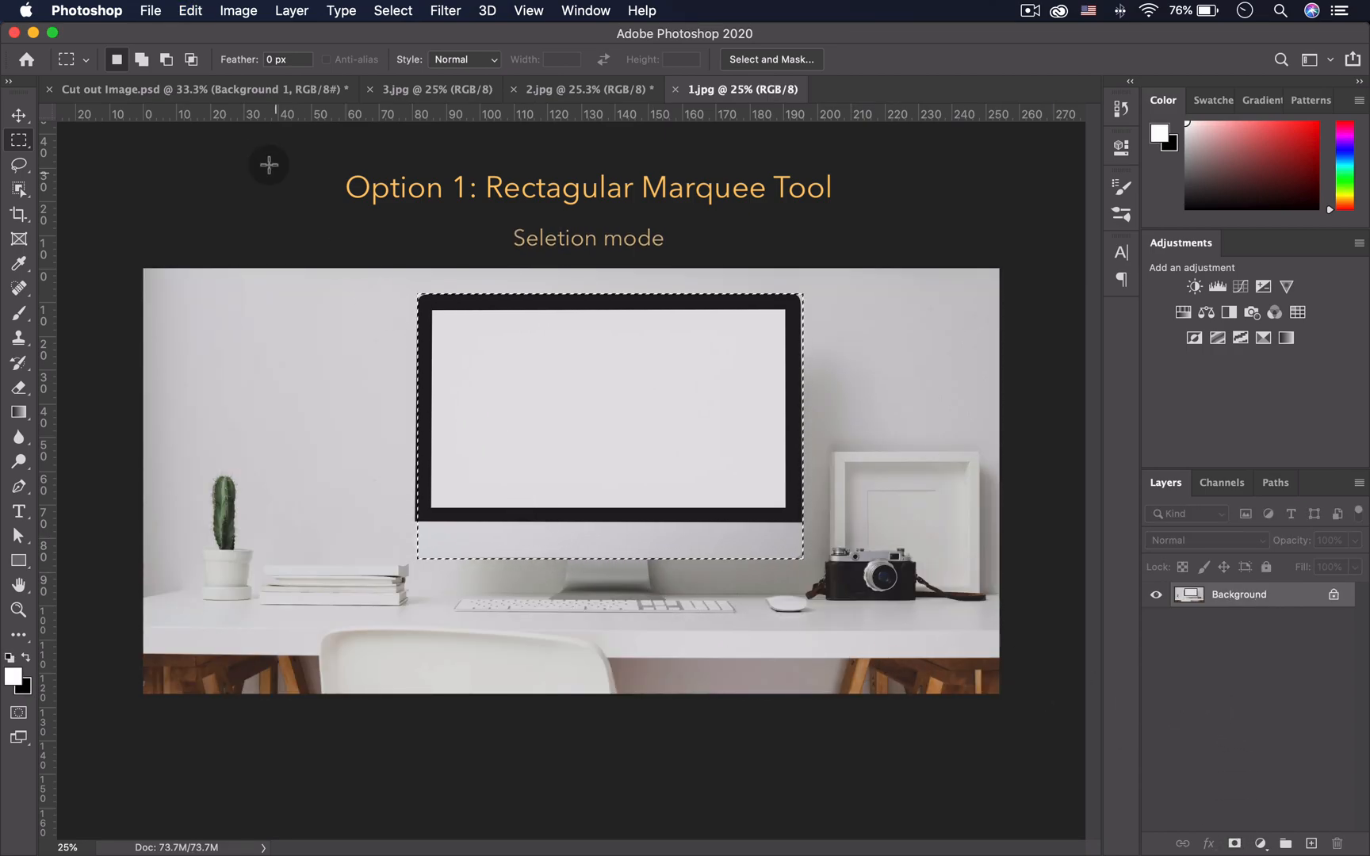
# - Add the monitor stand, keyboard and picture frame to the rectangular selection, and test the cut-out with a layer mask that is undone
pyautogui.click(142, 60)
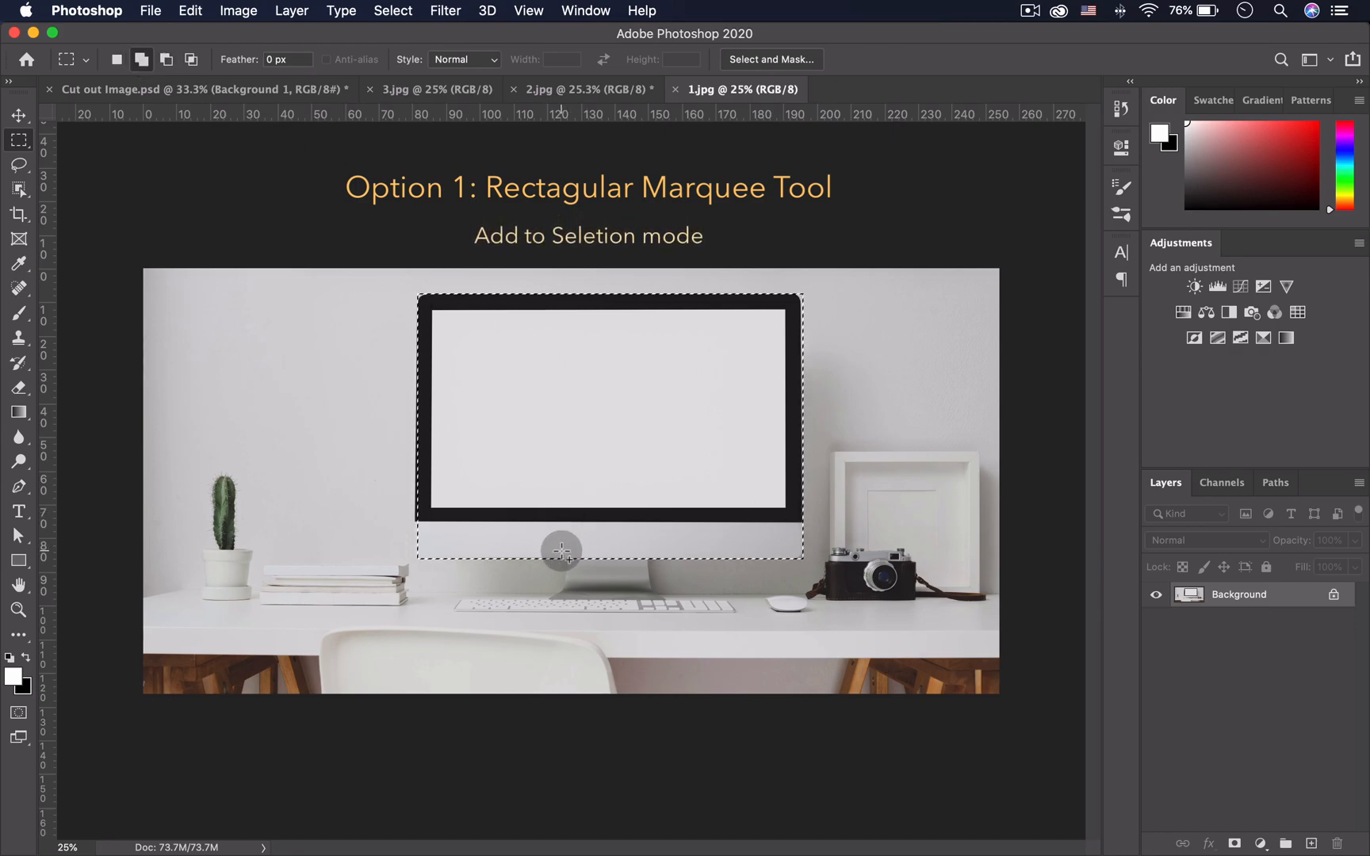
pyautogui.moveTo(563, 559); pyautogui.dragTo(651, 603)
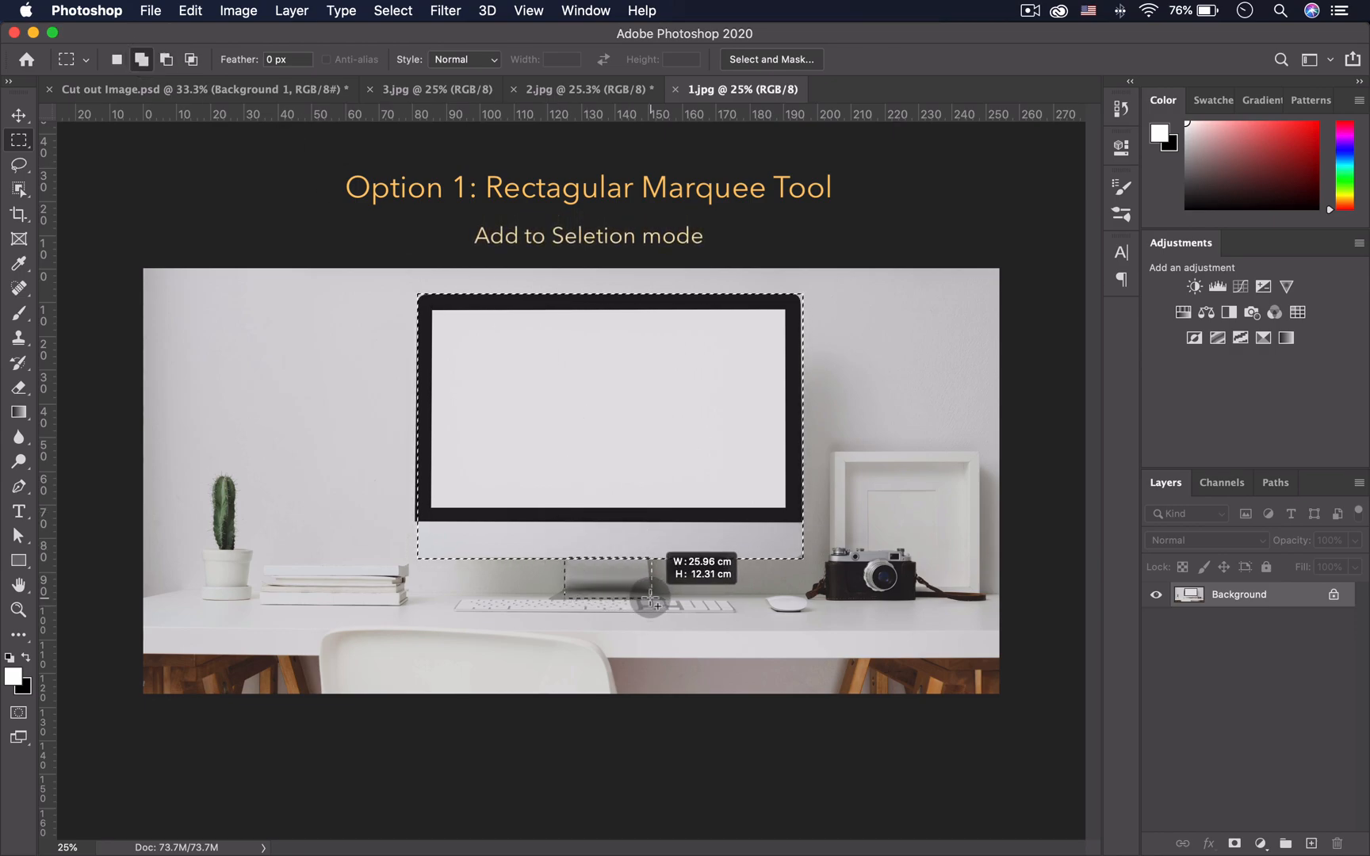
pyautogui.moveTo(460, 607); pyautogui.dragTo(733, 614)
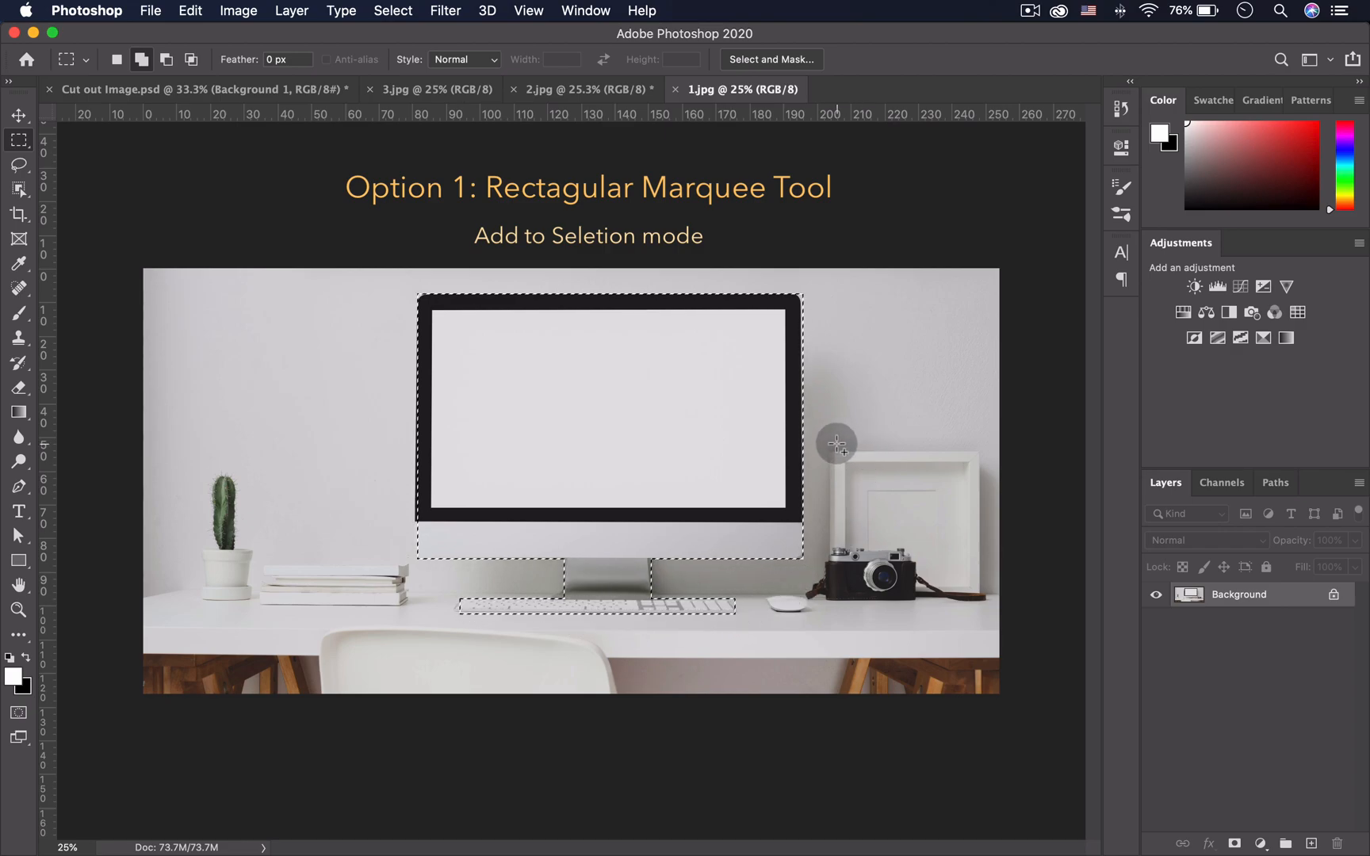
pyautogui.moveTo(832, 453); pyautogui.dragTo(981, 596)
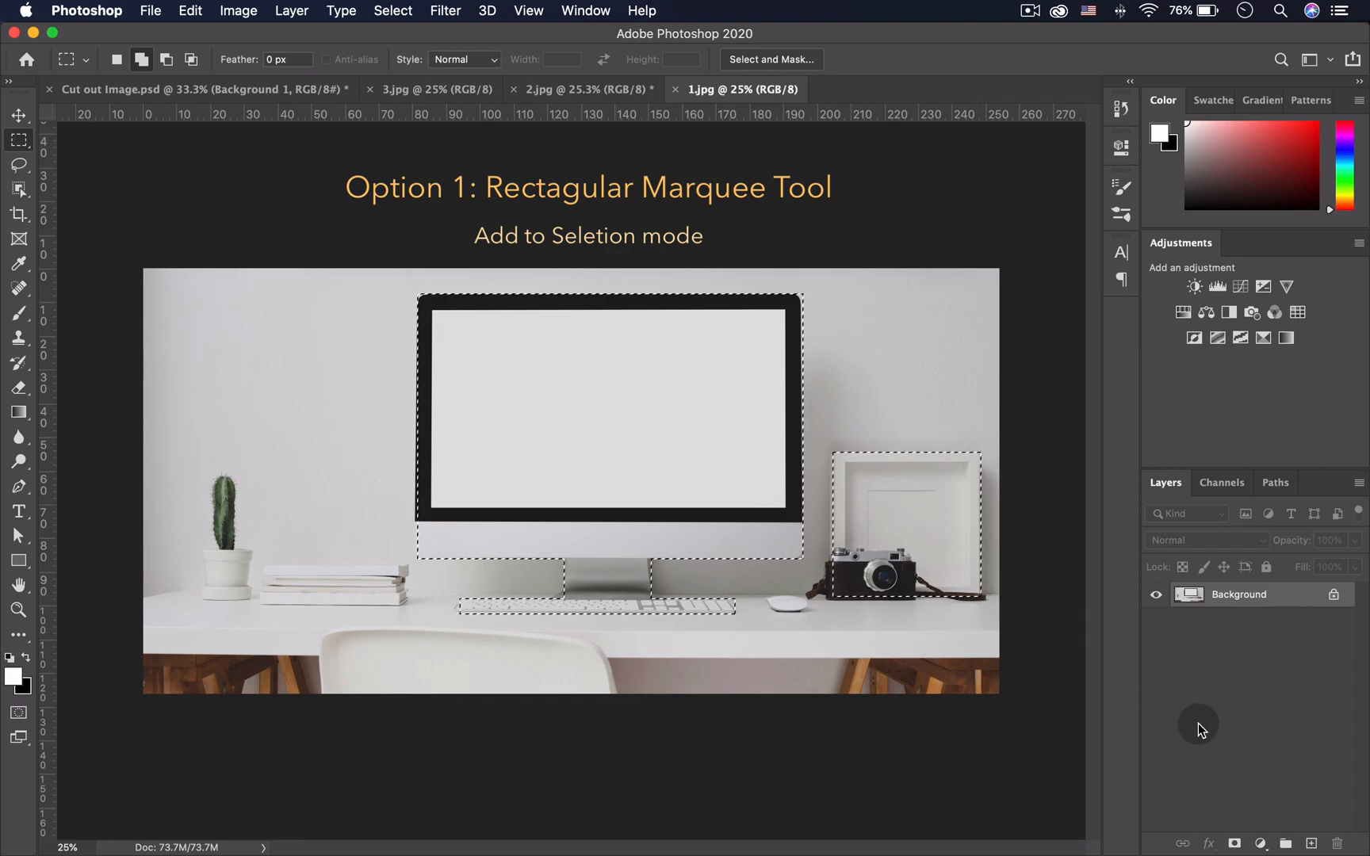
pyautogui.click(1234, 843)
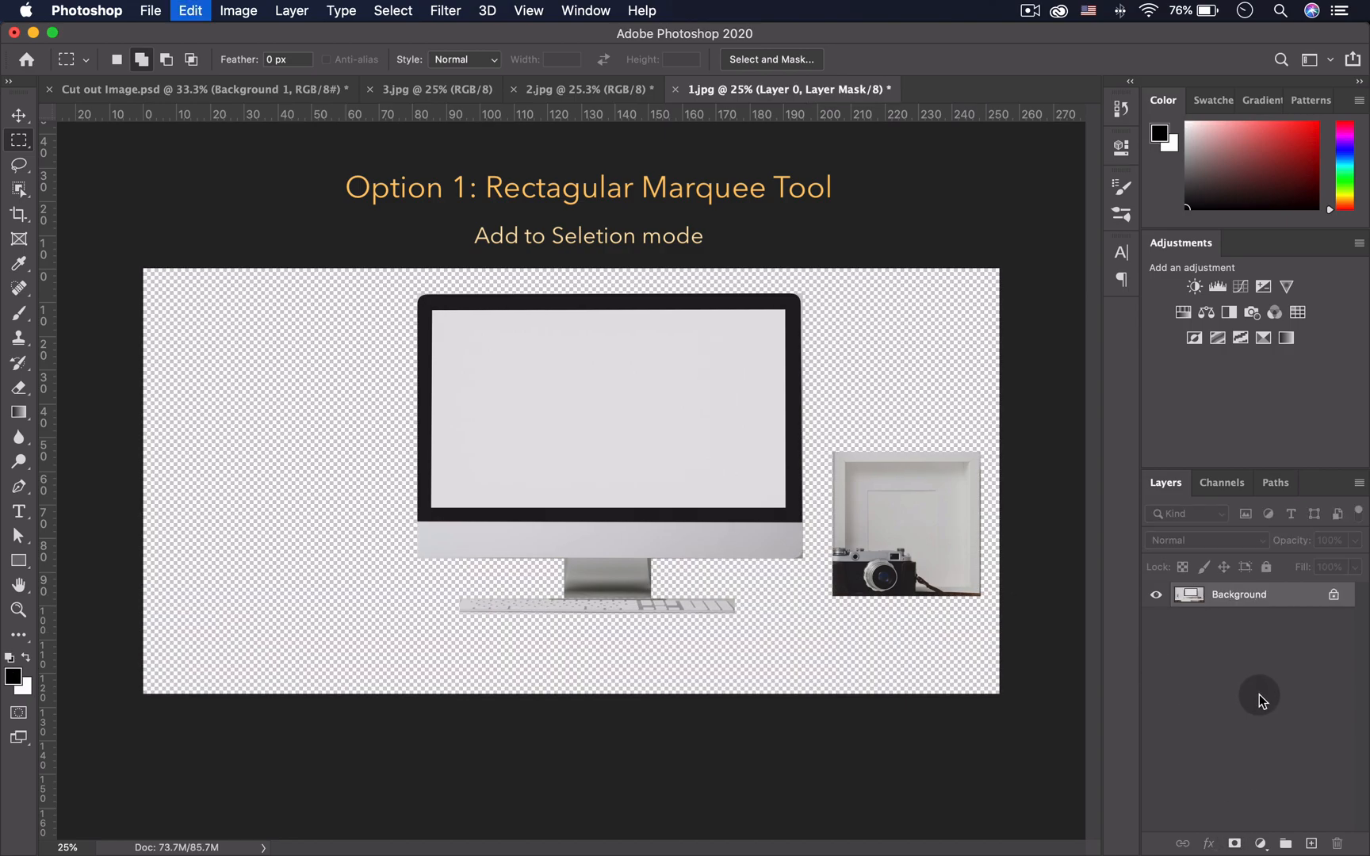
pyautogui.press('super+z')
# - Subtract the camera, keyboard and monitor stand areas from the selection, and test the cut-out with a layer mask that is undone
pyautogui.click(166, 59)
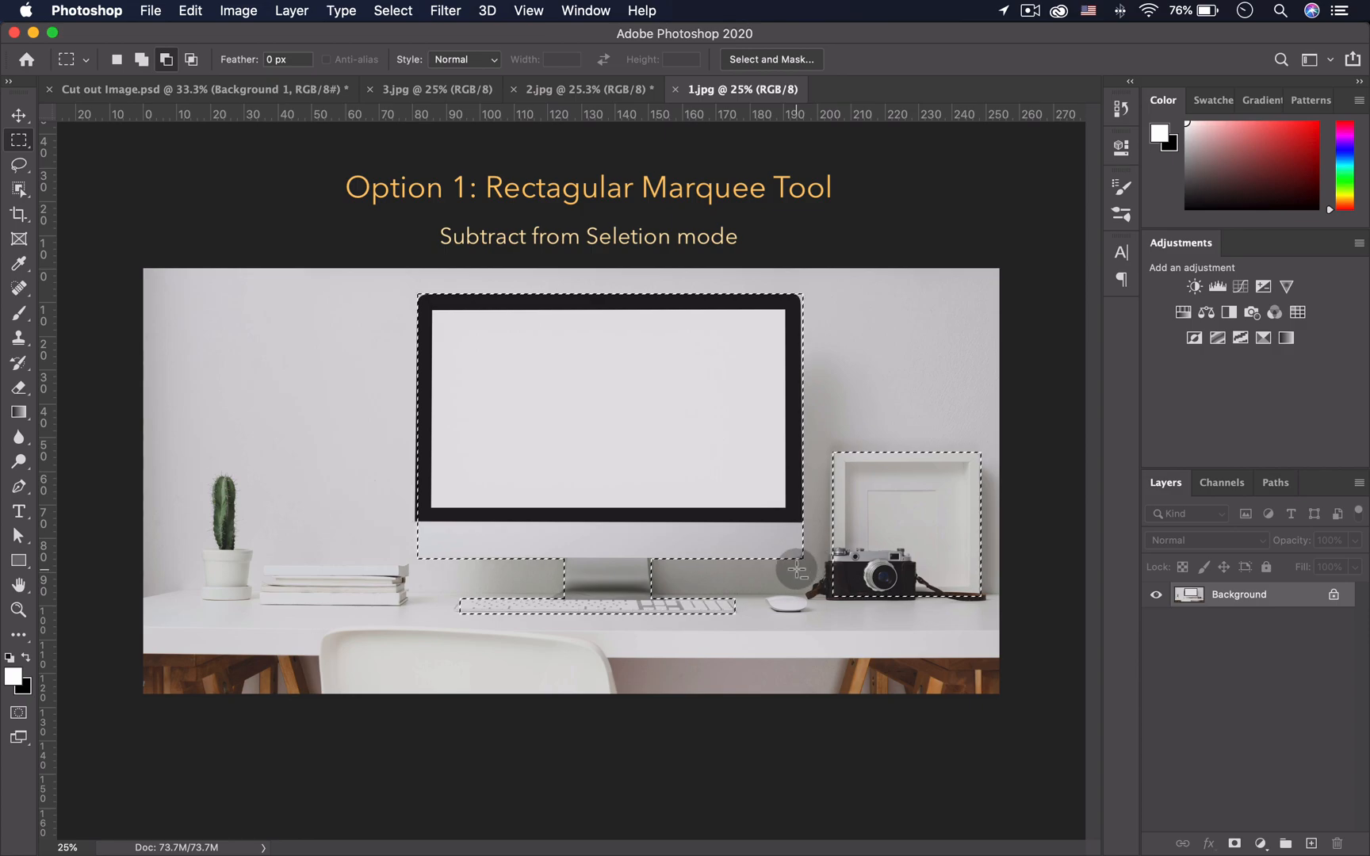
pyautogui.moveTo(820, 548); pyautogui.dragTo(928, 600)
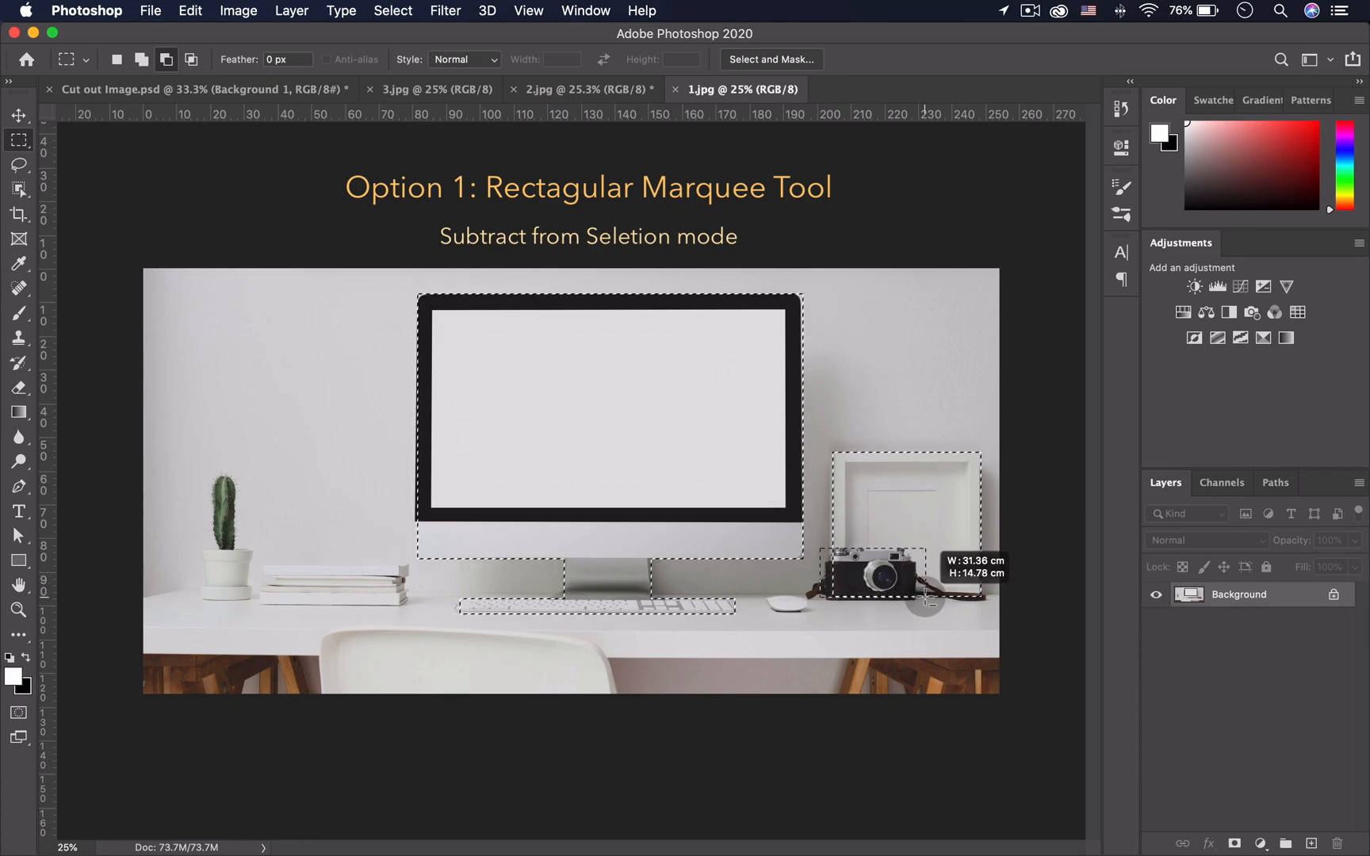
pyautogui.moveTo(410, 559); pyautogui.dragTo(781, 634)
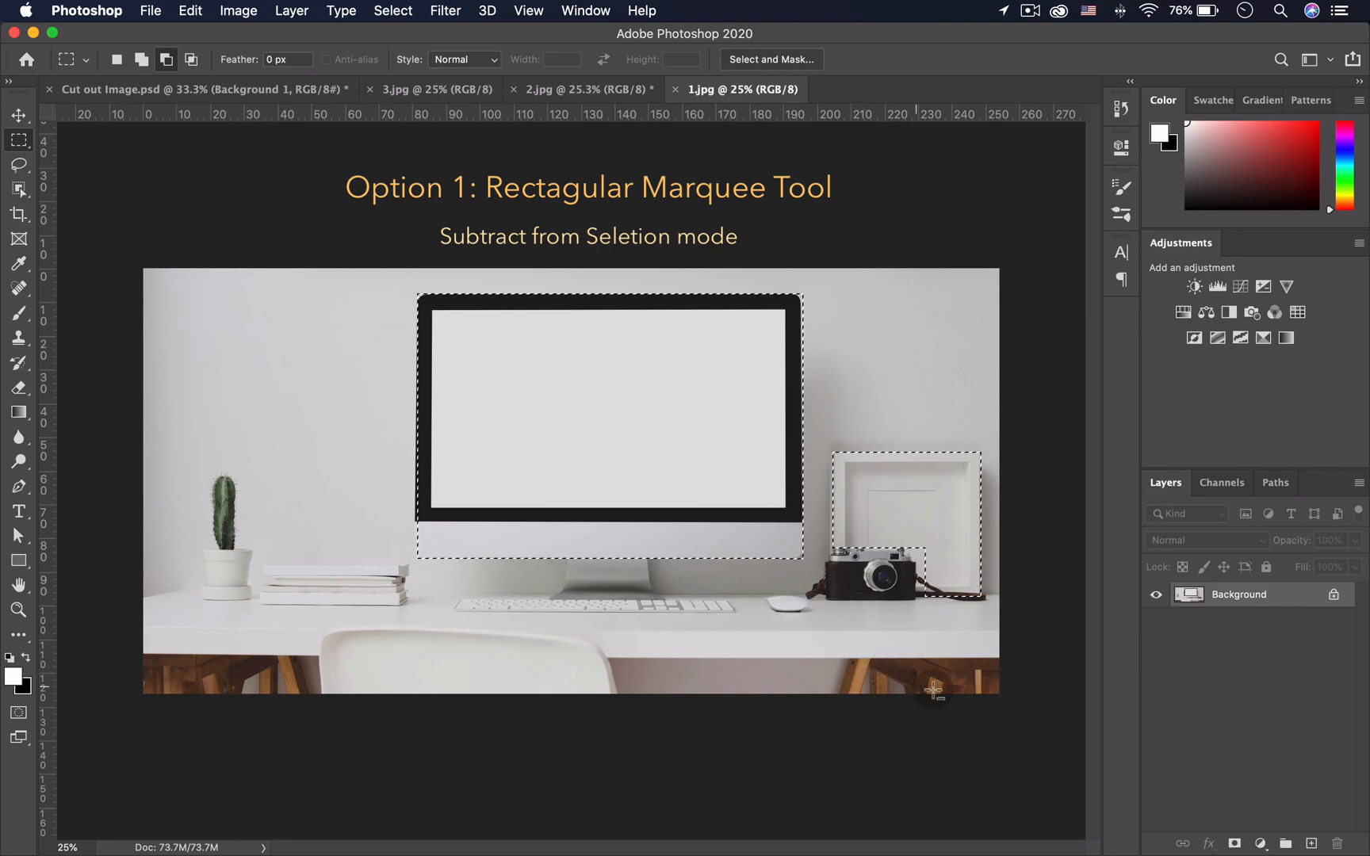
pyautogui.click(1234, 843)
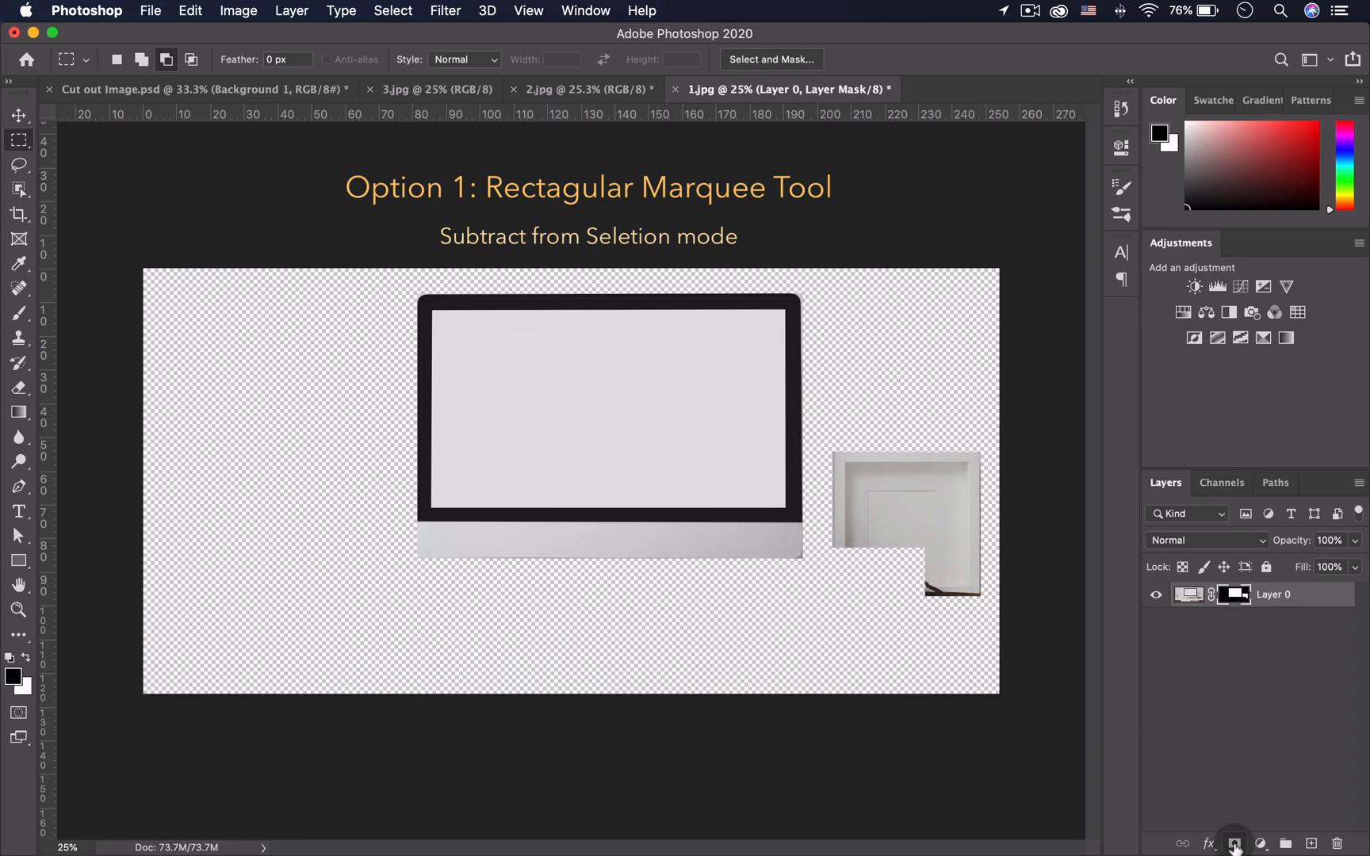
pyautogui.press('super+z')
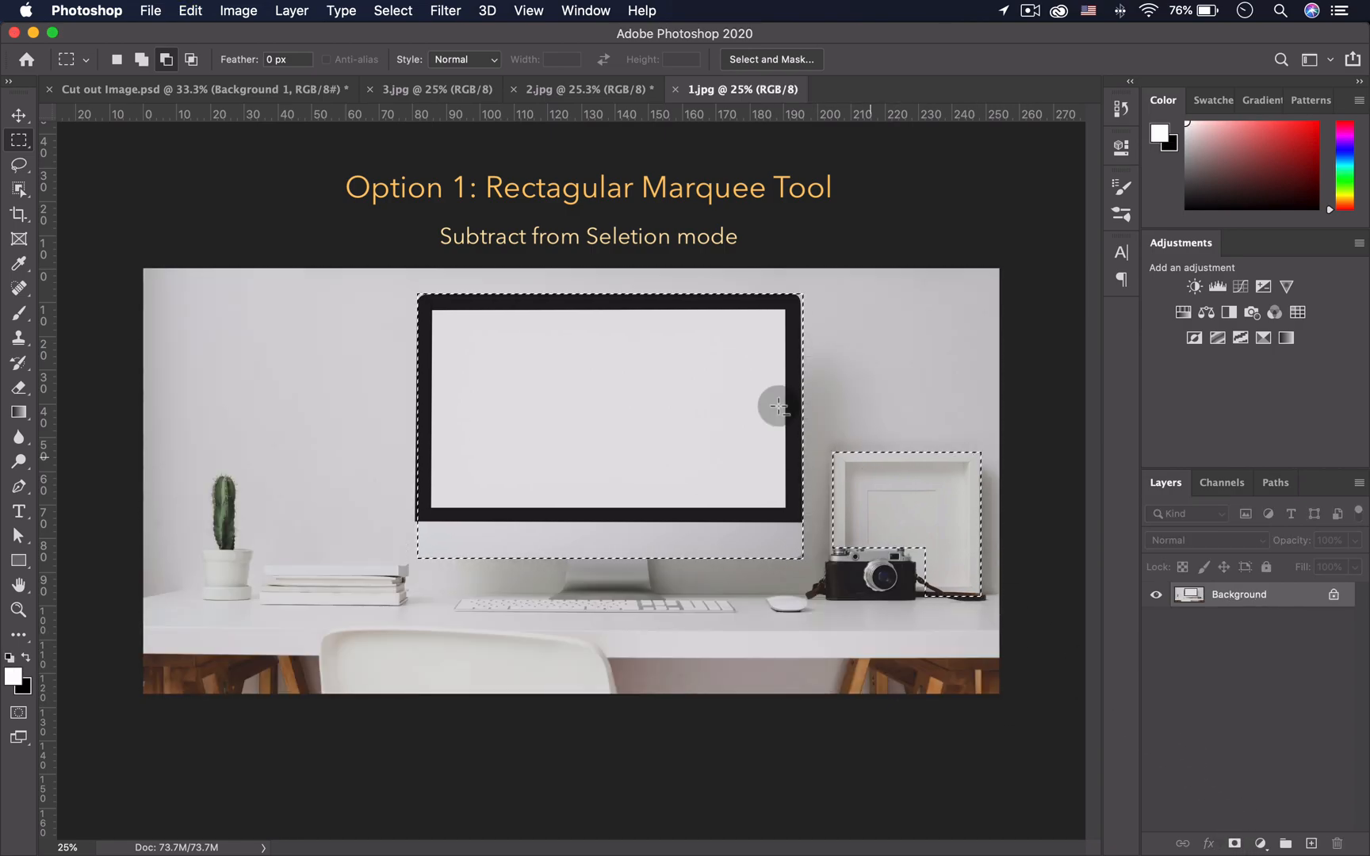
# - Intersect the selection with a rectangle spanning the monitor's right half and most of the picture frame, test it as a mask, and discard both
pyautogui.click(198, 61)
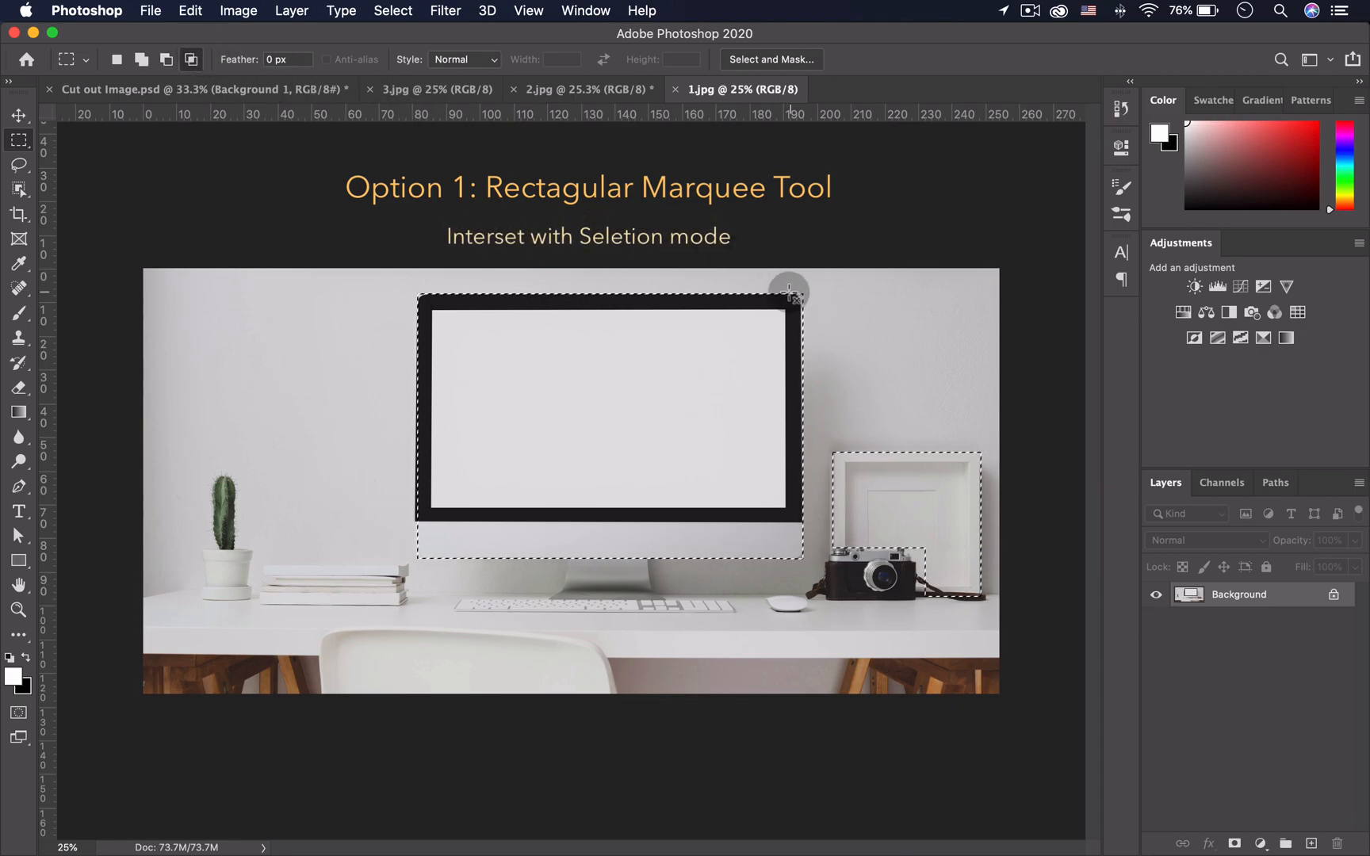
pyautogui.moveTo(599, 267)
pyautogui.mouseDown()
pyautogui.moveTo(877, 569)
pyautogui.moveTo(1023, 628)
pyautogui.moveTo(935, 623)
pyautogui.mouseUp()
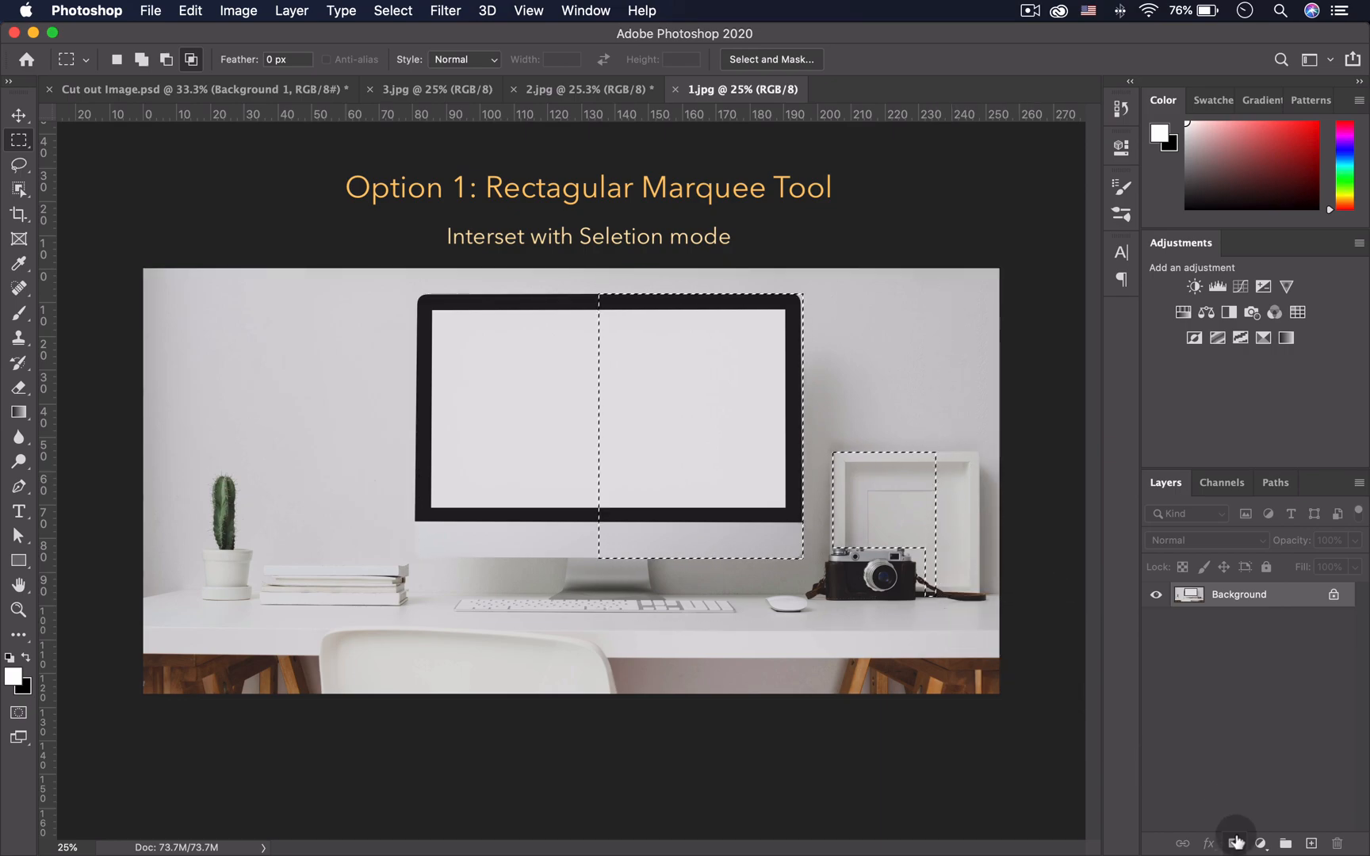
pyautogui.click(1234, 842)
pyautogui.press('super+z')
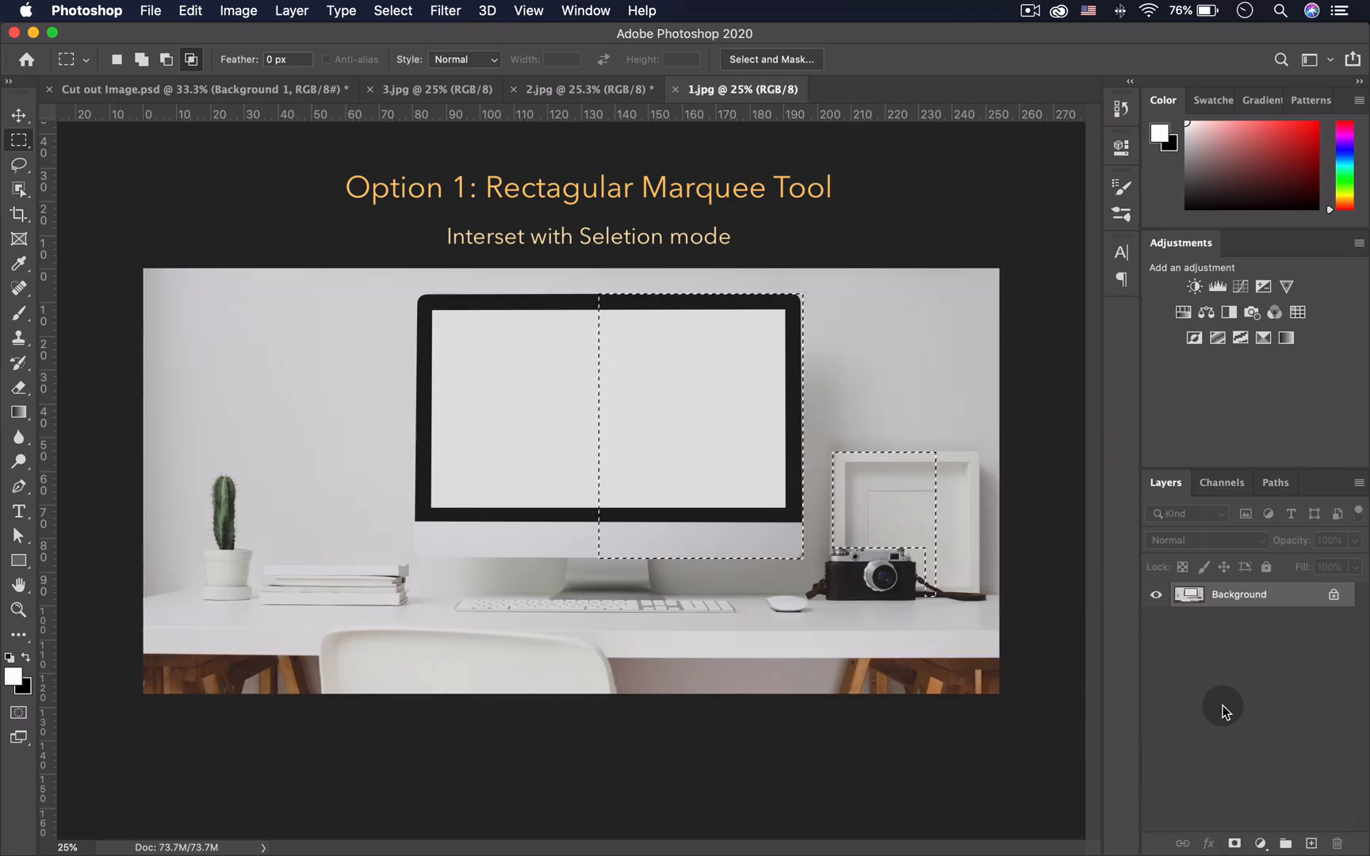
pyautogui.press('super+d')
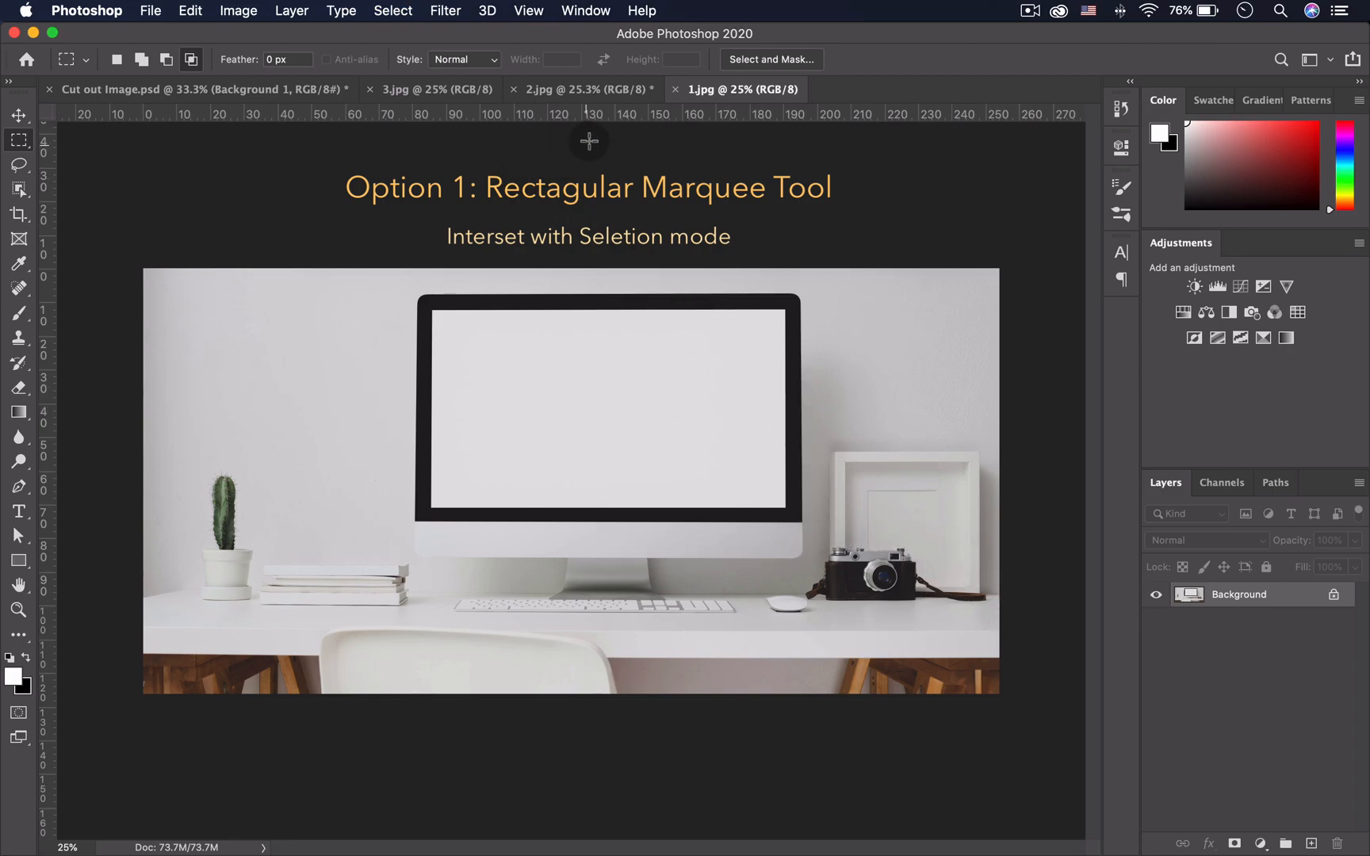
# - In 2.jpg, draw a loose freehand Lasso selection around the whole standing photographer and his backpack
pyautogui.click(591, 89)
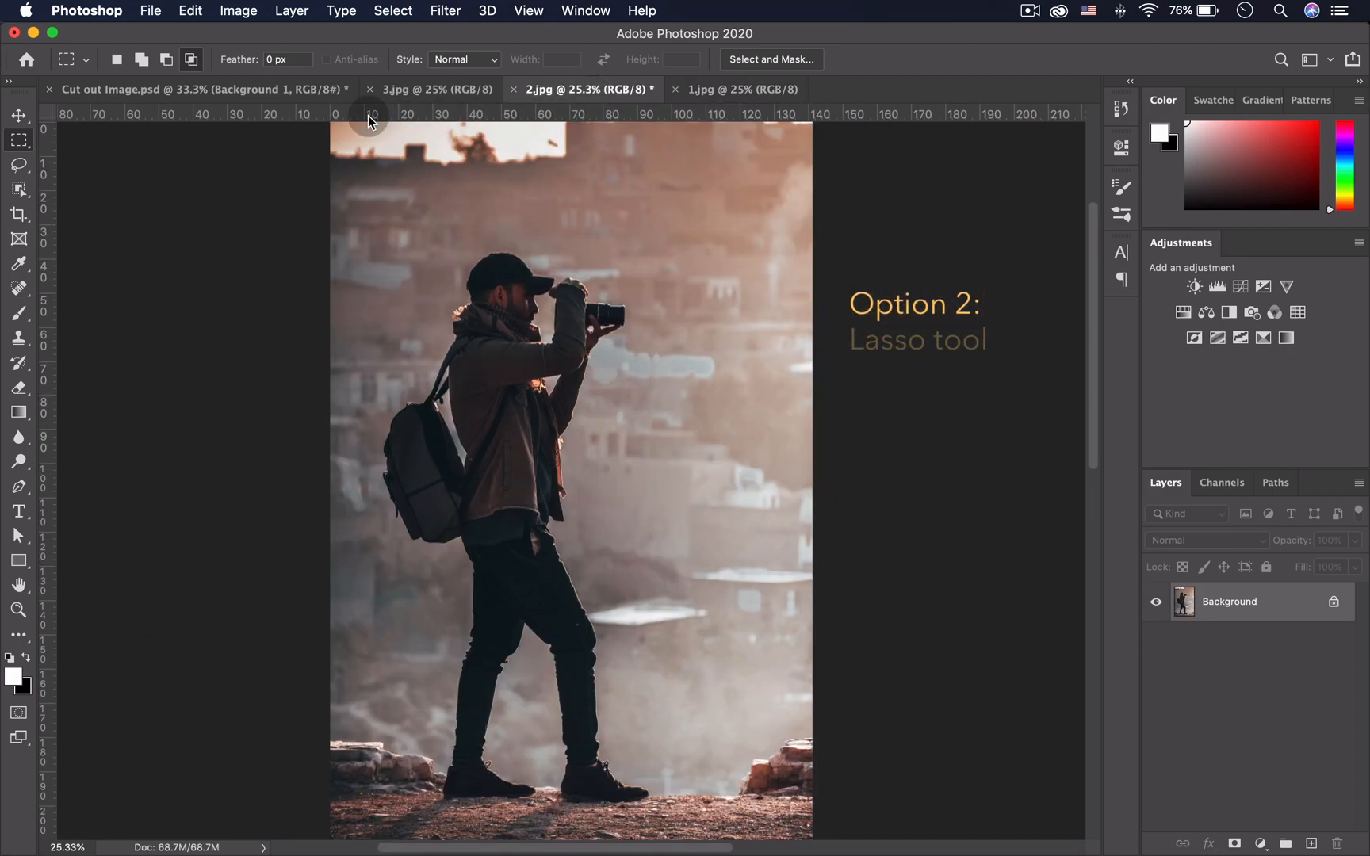
pyautogui.click(18, 165)
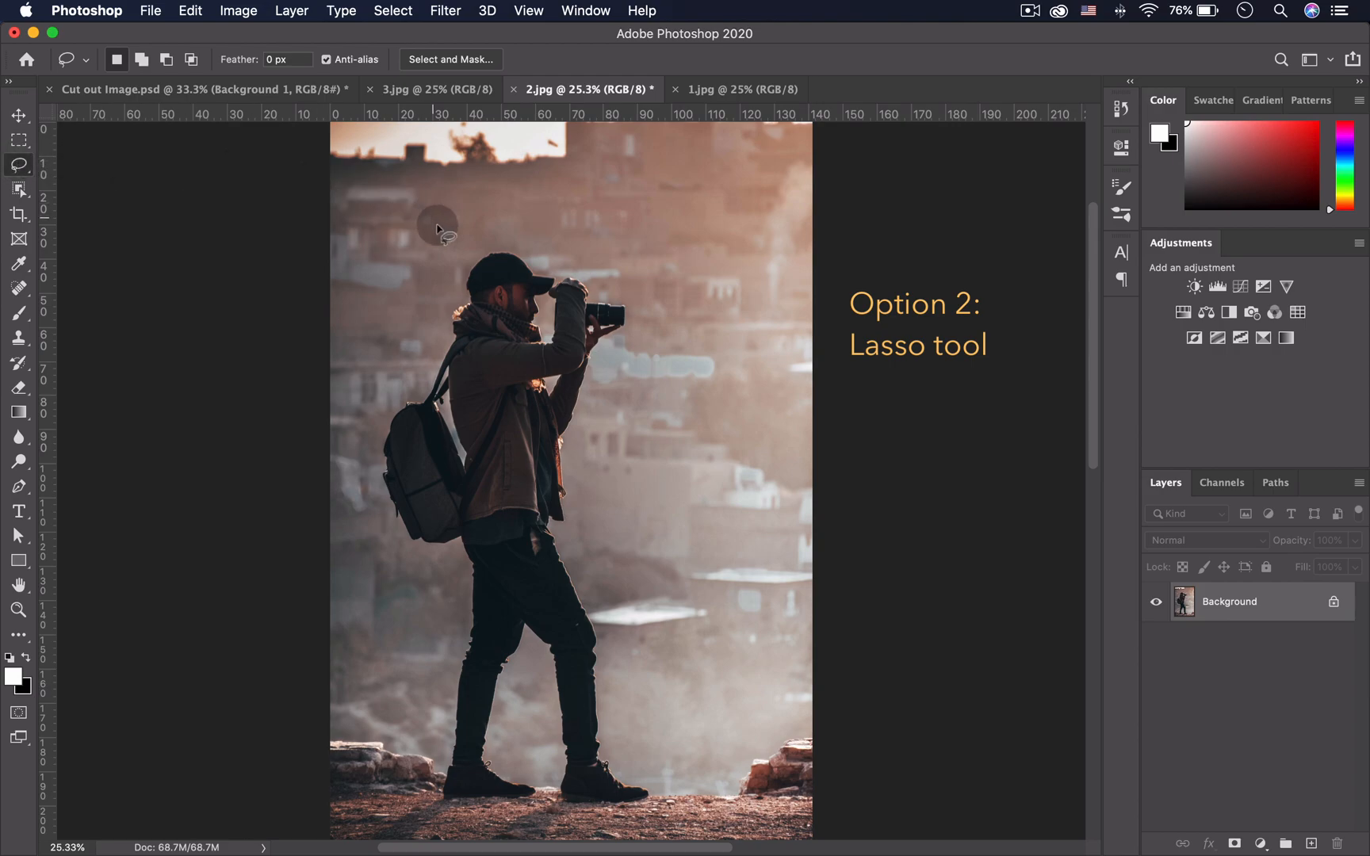
pyautogui.moveTo(459, 253)
pyautogui.mouseDown()
pyautogui.moveTo(436, 321)
pyautogui.moveTo(380, 400)
pyautogui.moveTo(381, 527)
pyautogui.moveTo(446, 581)
pyautogui.moveTo(441, 797)
pyautogui.moveTo(548, 816)
pyautogui.moveTo(644, 809)
pyautogui.moveTo(567, 524)
pyautogui.moveTo(592, 401)
pyautogui.moveTo(625, 333)
pyautogui.moveTo(565, 253)
pyautogui.moveTo(449, 278)
pyautogui.mouseUp()
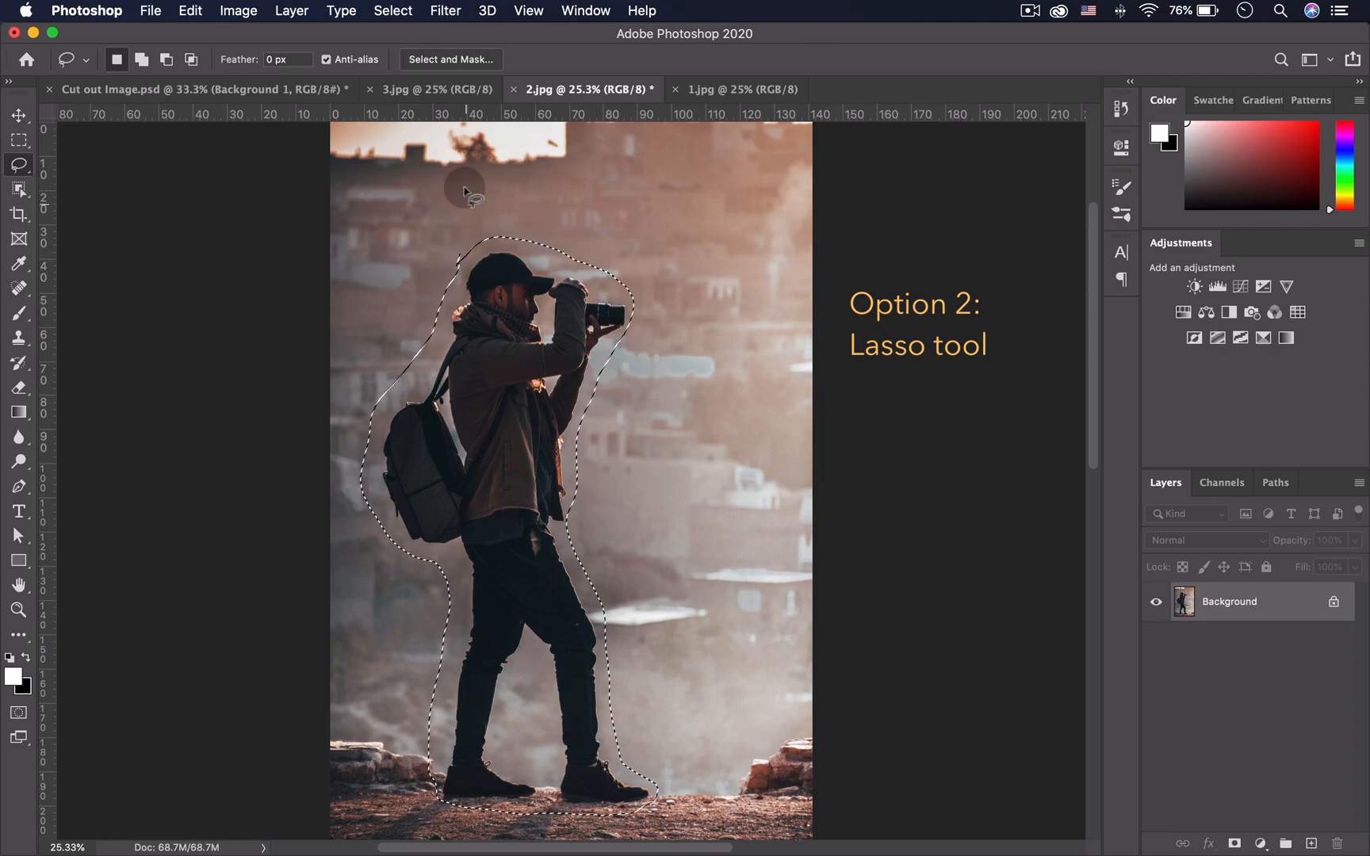
# - In Select and Mask, subtract the background surrounding the photographer's outline using the Quick Selection brush at size 190
pyautogui.click(477, 58)
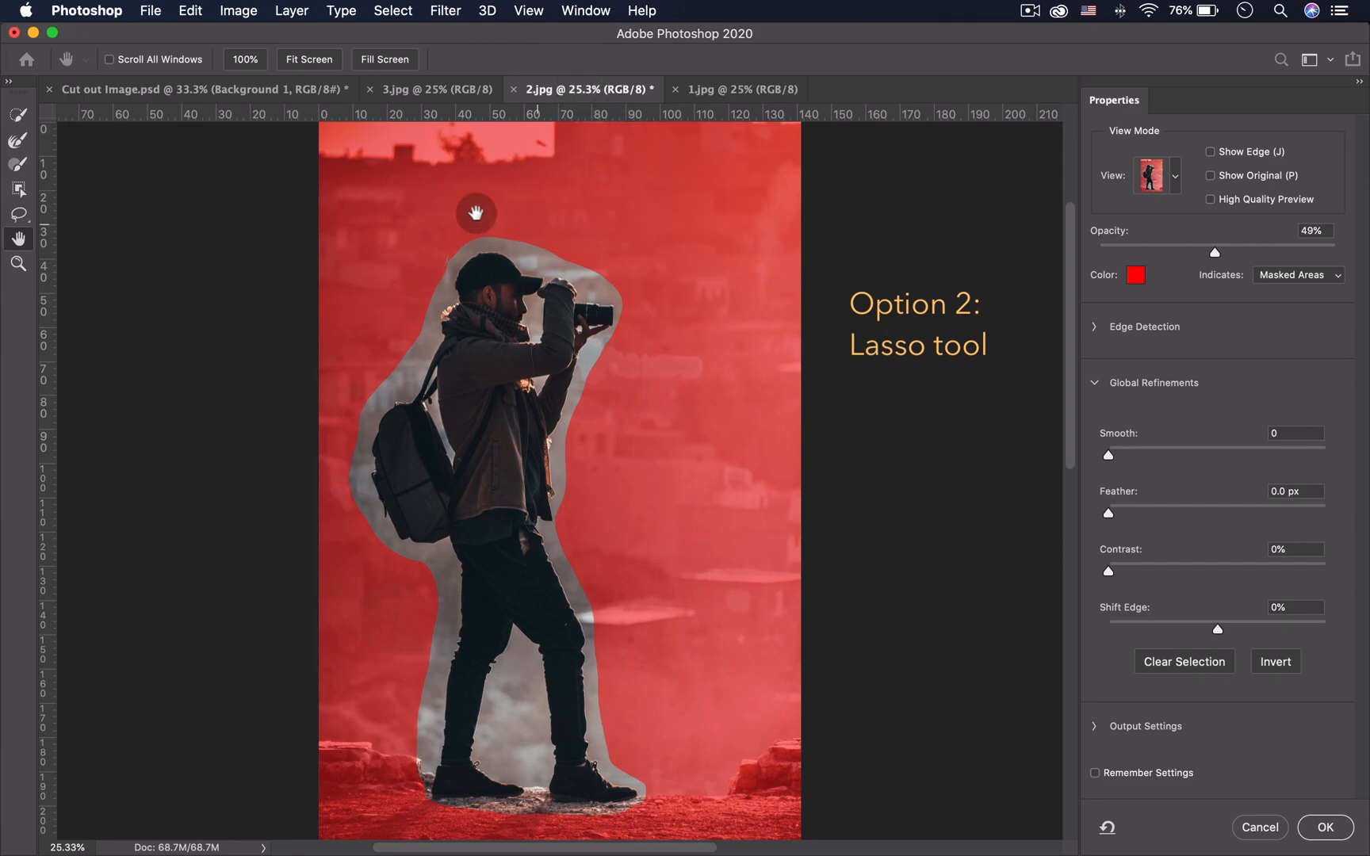
pyautogui.click(18, 115)
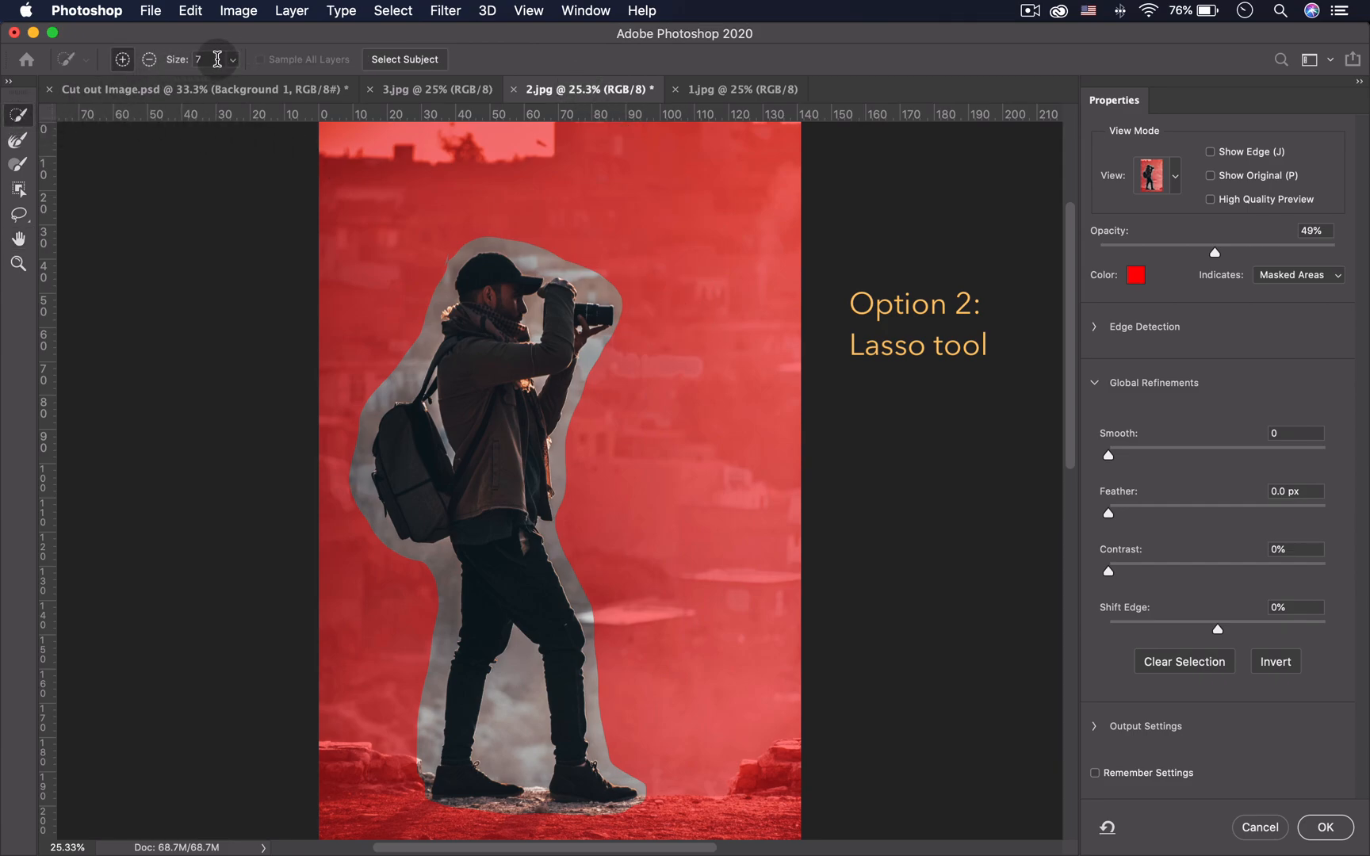
pyautogui.click(149, 58)
pyautogui.click(233, 59)
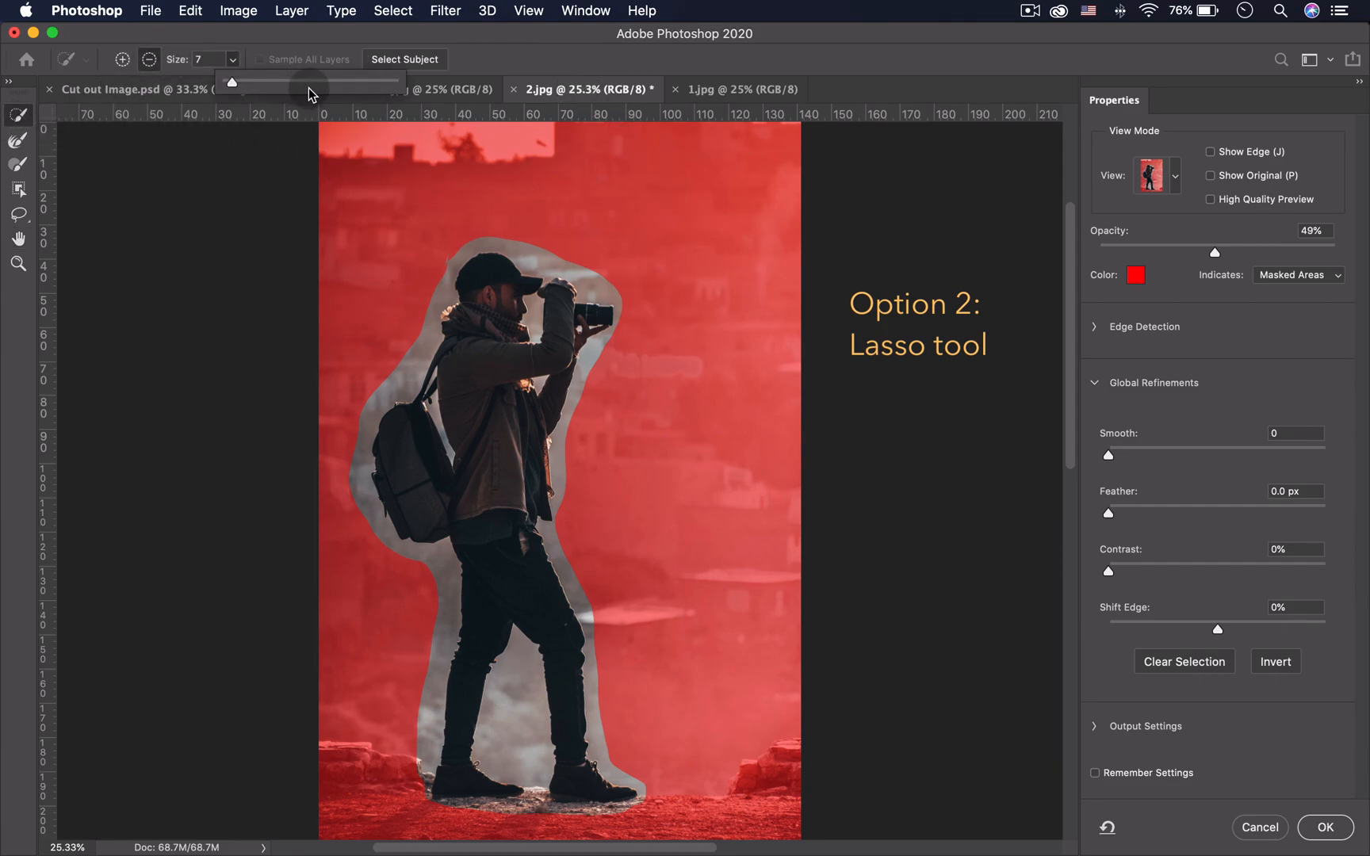
pyautogui.moveTo(434, 279)
pyautogui.mouseDown()
pyautogui.moveTo(360, 395)
pyautogui.moveTo(323, 517)
pyautogui.moveTo(375, 568)
pyautogui.mouseUp()
pyautogui.moveTo(560, 294)
pyautogui.mouseDown()
pyautogui.moveTo(587, 272)
pyautogui.moveTo(632, 294)
pyautogui.moveTo(615, 391)
pyautogui.moveTo(581, 413)
pyautogui.moveTo(654, 465)
pyautogui.moveTo(608, 735)
pyautogui.moveTo(518, 703)
pyautogui.moveTo(522, 825)
pyautogui.moveTo(628, 820)
pyautogui.moveTo(507, 820)
pyautogui.moveTo(407, 777)
pyautogui.mouseUp()
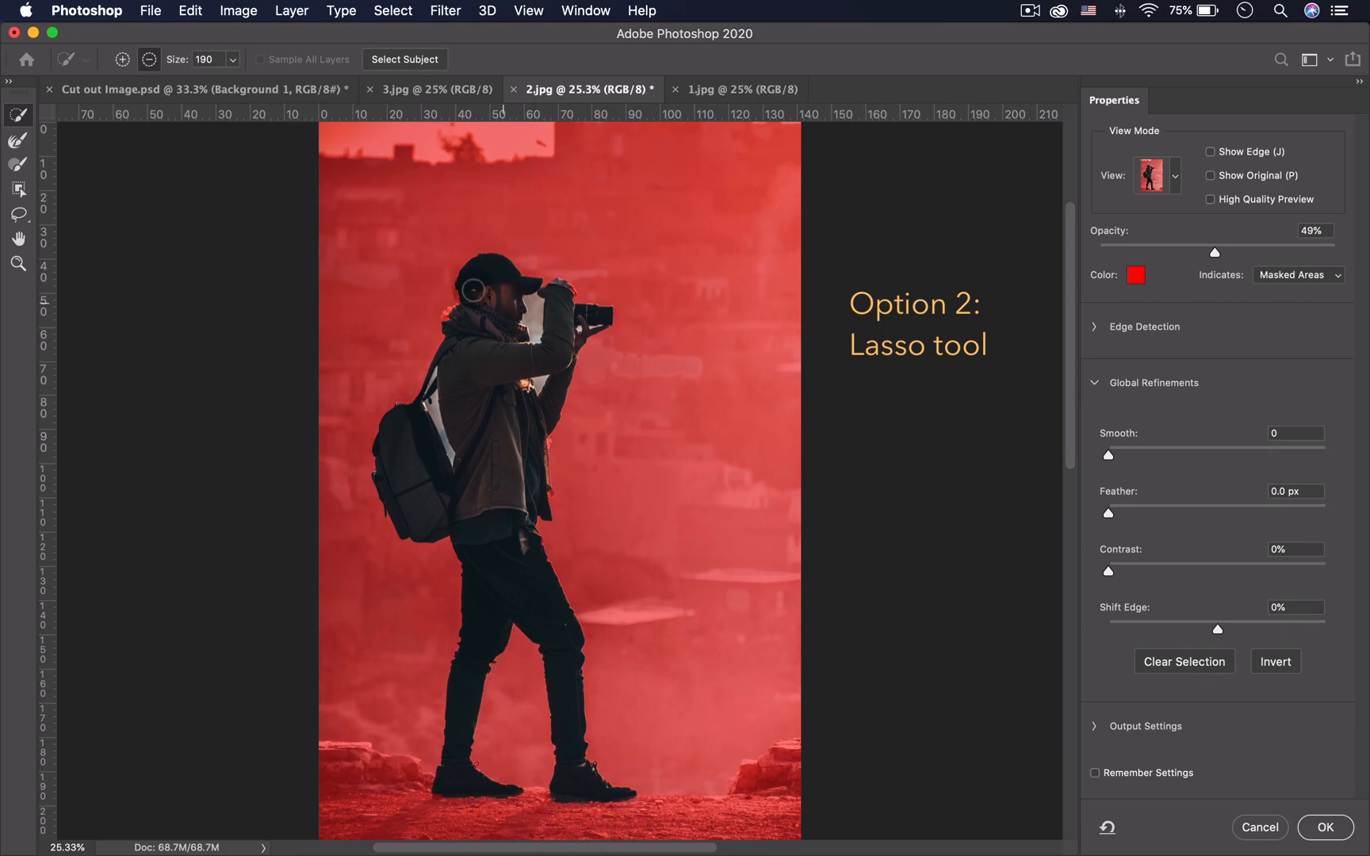
# - Subtract the background gaps between the backpack and back and between the jacket and raised arm, using brush size 31
pyautogui.click(18, 264)
pyautogui.moveTo(470, 411); pyautogui.dragTo(622, 444)
pyautogui.click(17, 117)
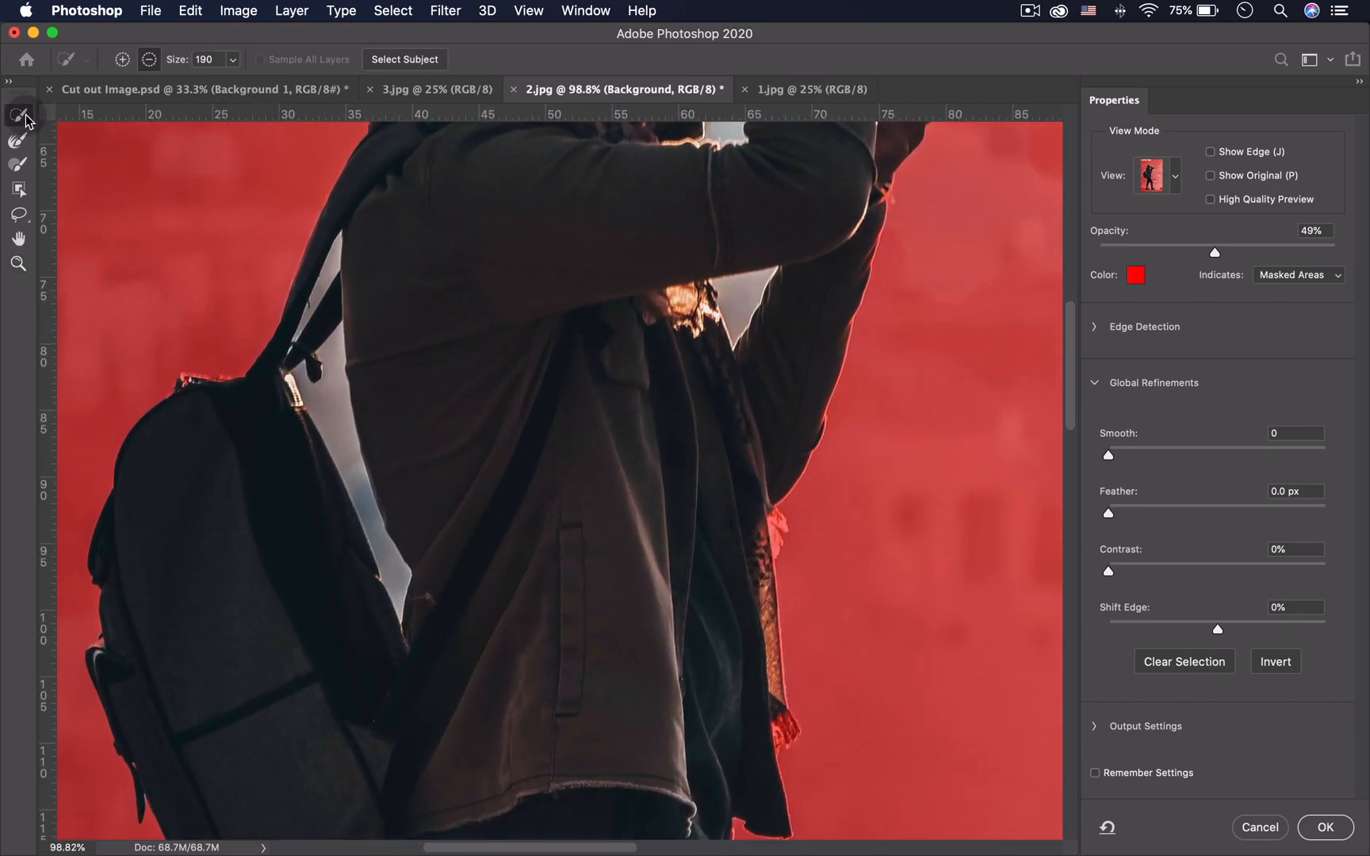
pyautogui.moveTo(232, 64); pyautogui.dragTo(139, 86)
pyautogui.moveTo(335, 401); pyautogui.dragTo(322, 262)
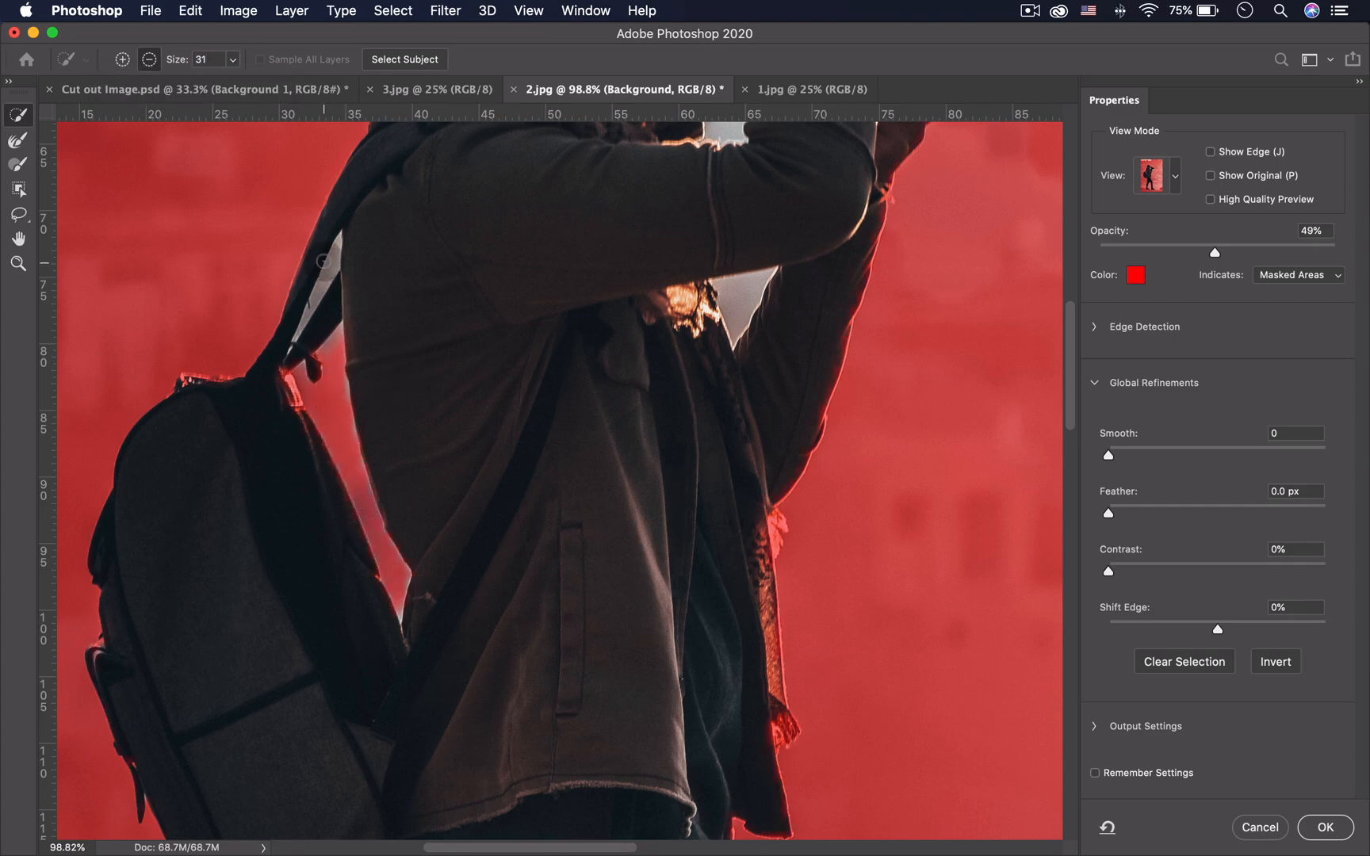
pyautogui.click(746, 295)
# - Subtract the background gap between the face and forearm, and the small gap under the camera lens using brush size 9
pyautogui.click(18, 240)
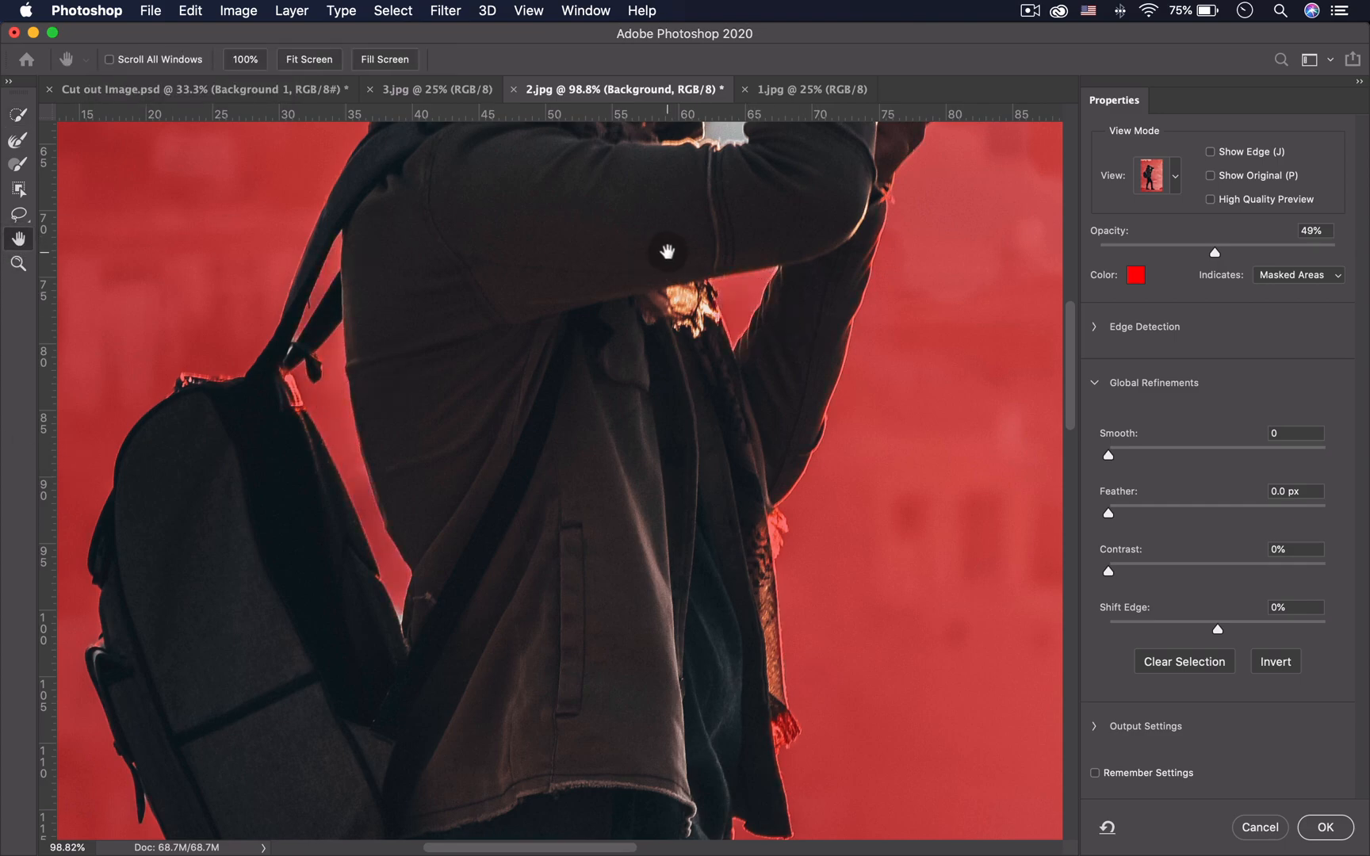
pyautogui.moveTo(666, 250); pyautogui.dragTo(485, 570)
pyautogui.click(18, 117)
pyautogui.moveTo(555, 269); pyautogui.dragTo(545, 315)
pyautogui.moveTo(233, 59)
pyautogui.mouseDown()
pyautogui.moveTo(210, 81)
pyautogui.moveTo(286, 127)
pyautogui.mouseUp()
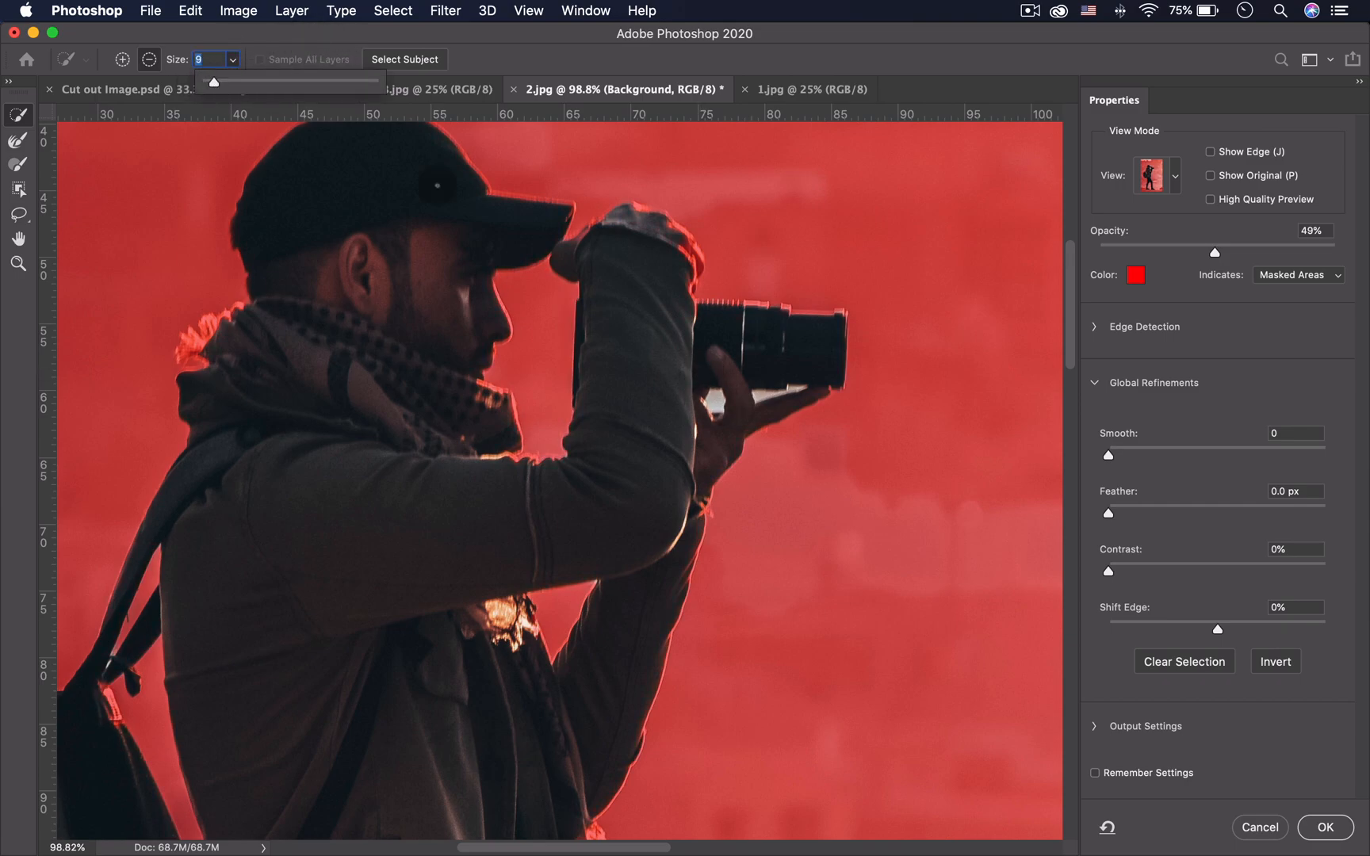
pyautogui.click(714, 403)
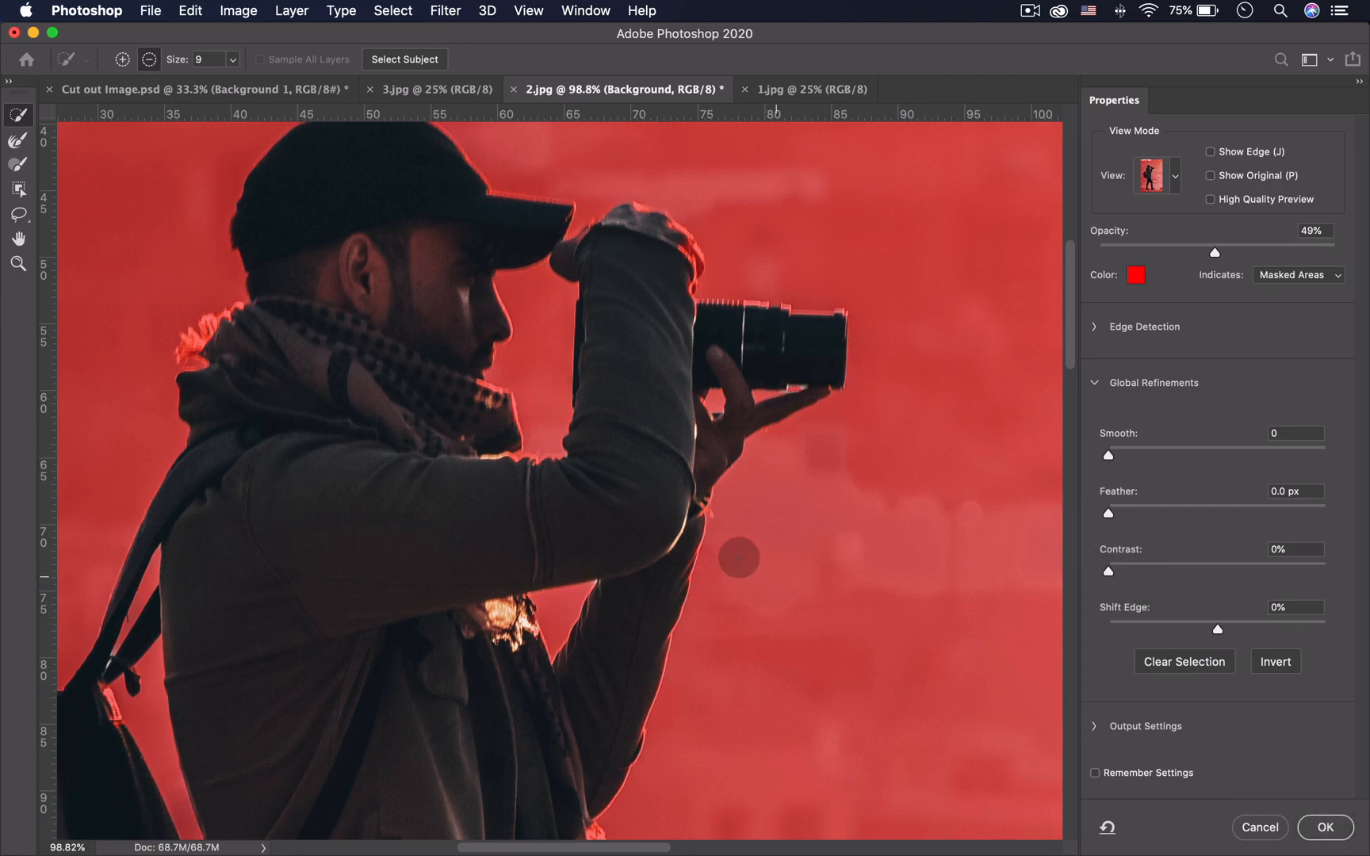
# - Accept the refined selection of the photographer, and test the cut-out with a layer mask that is undone
pyautogui.doubleClick(18, 239)
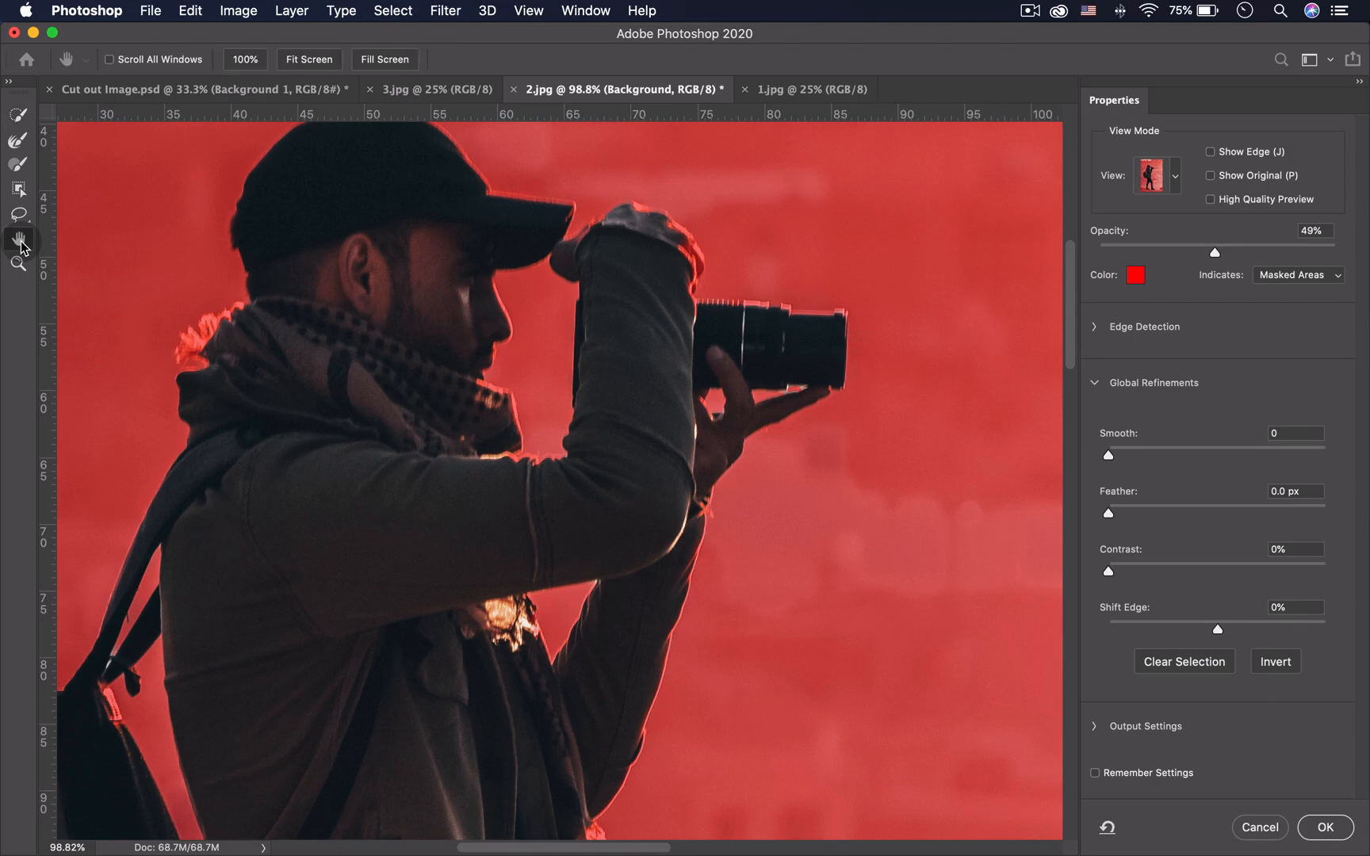
pyautogui.click(1334, 830)
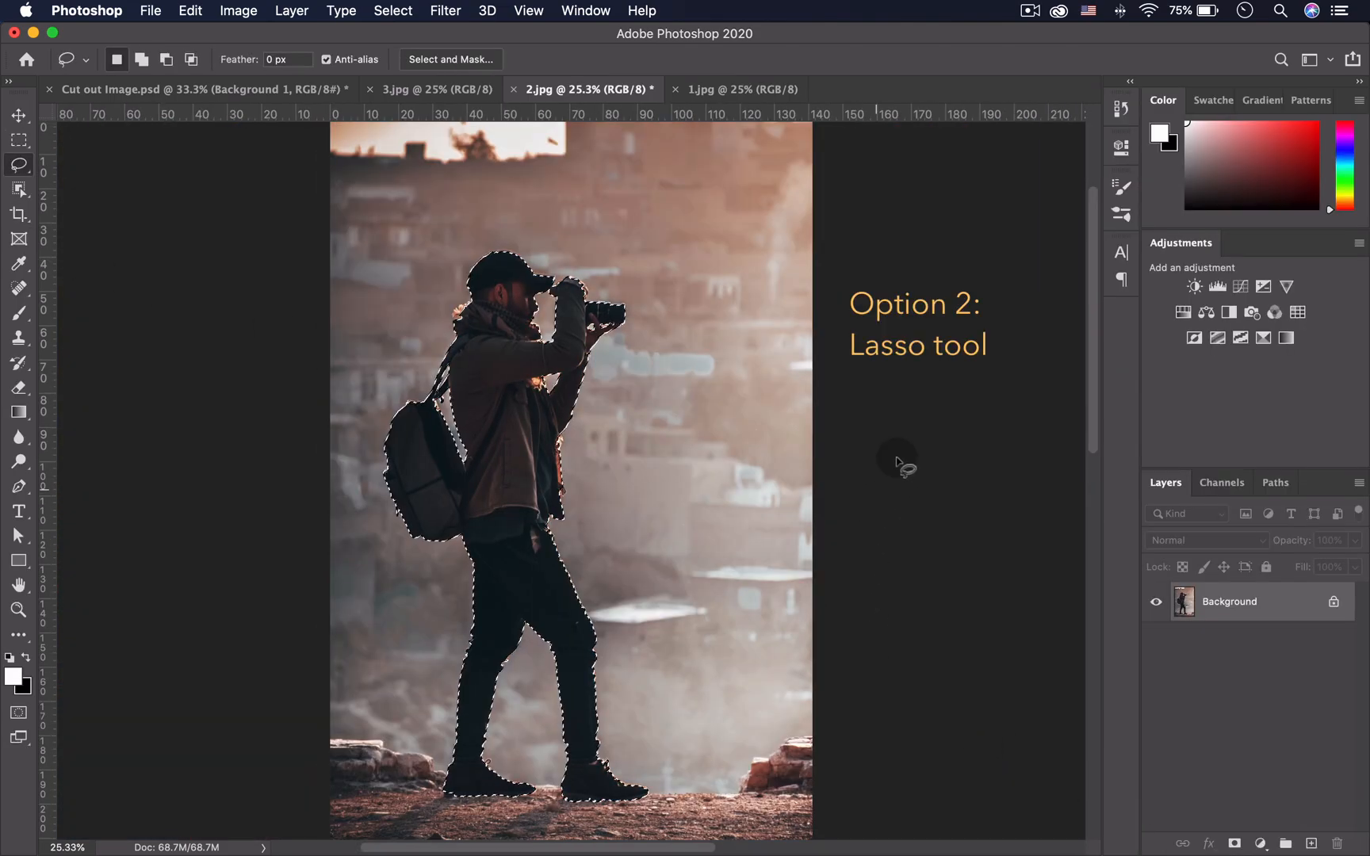
pyautogui.click(1235, 843)
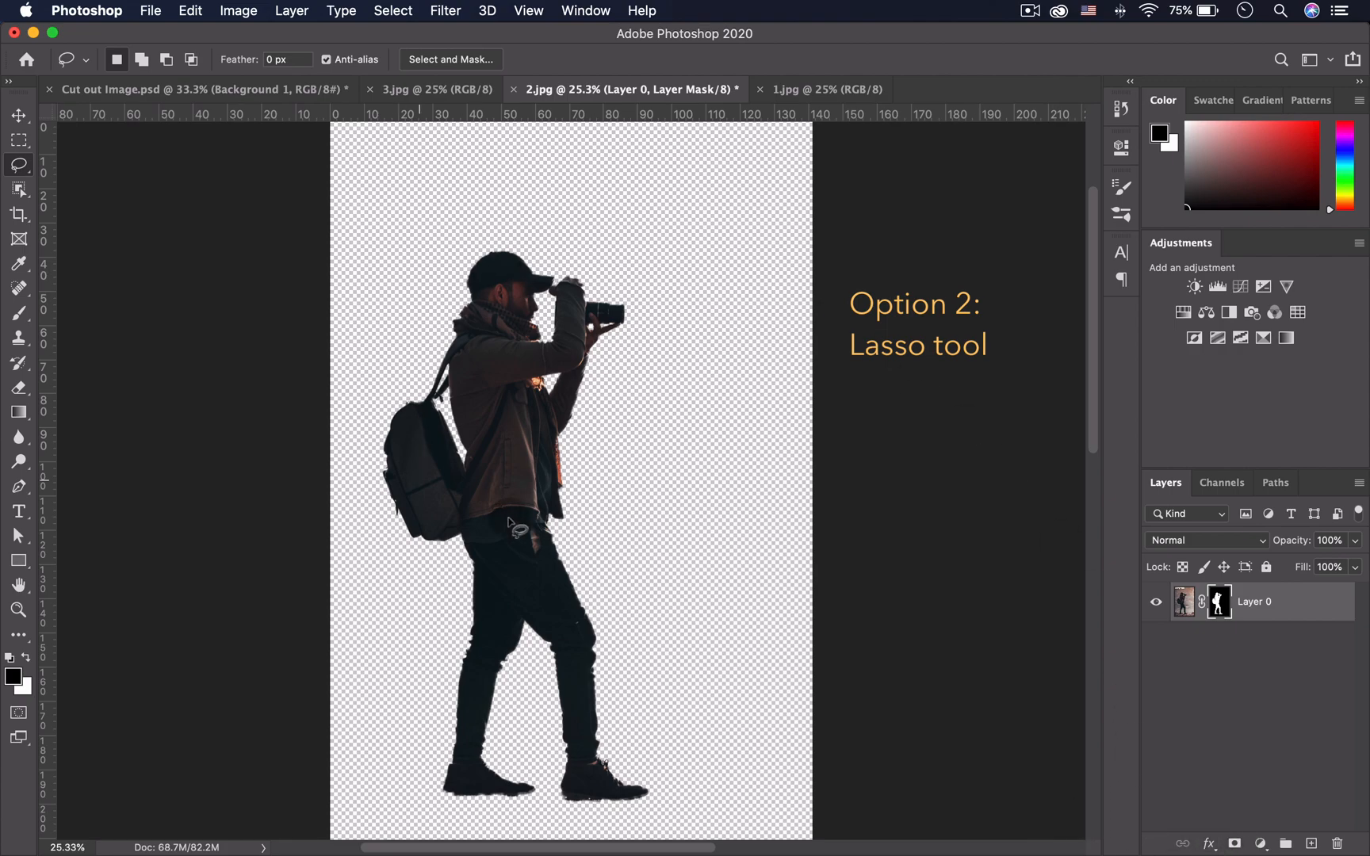
pyautogui.press('super+z')
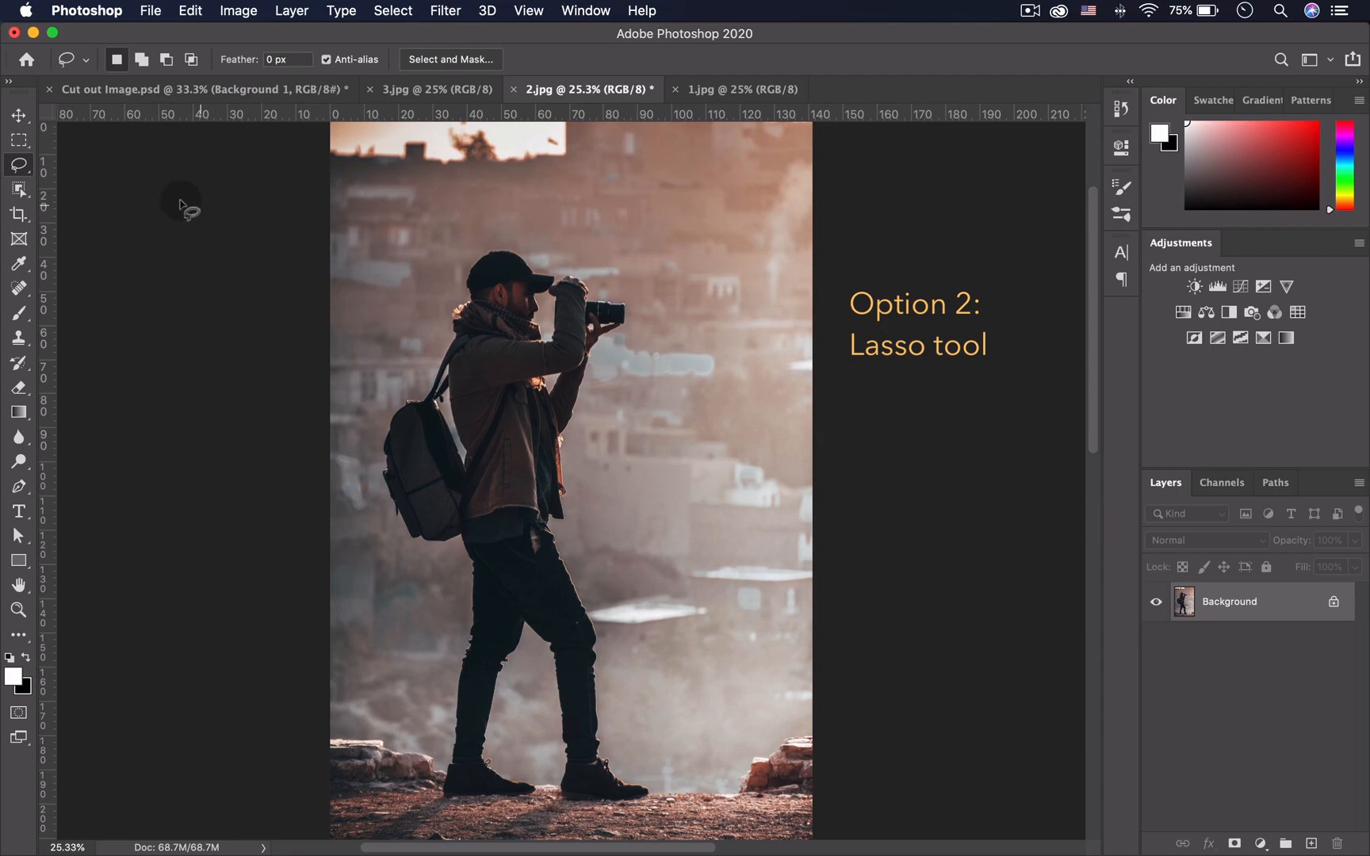
# - Select the photographer with the backpack and camera using the Quick Selection tool at brush size 97
pyautogui.moveTo(19, 188); pyautogui.dragTo(95, 205)
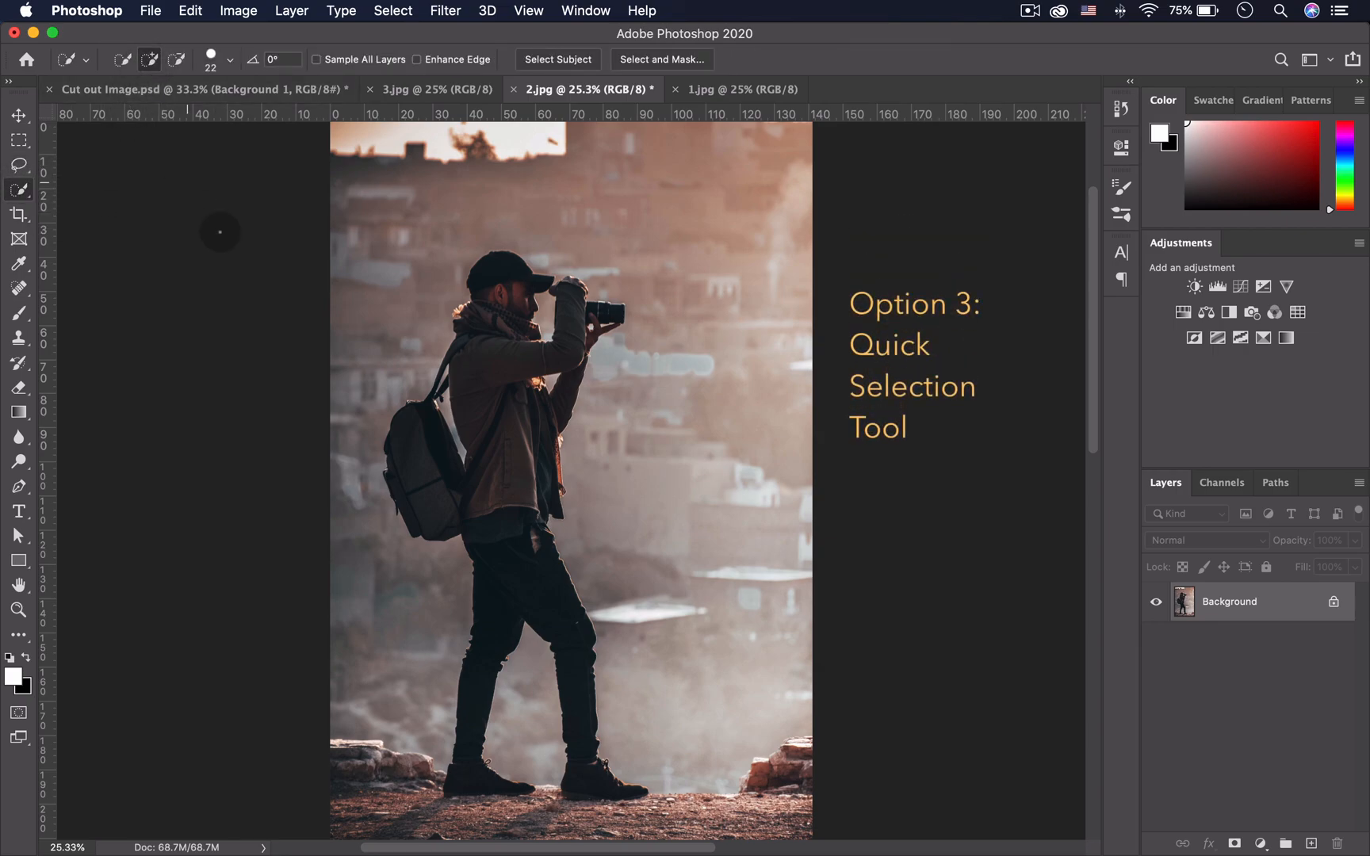
pyautogui.click(231, 61)
pyautogui.moveTo(157, 117); pyautogui.dragTo(197, 123)
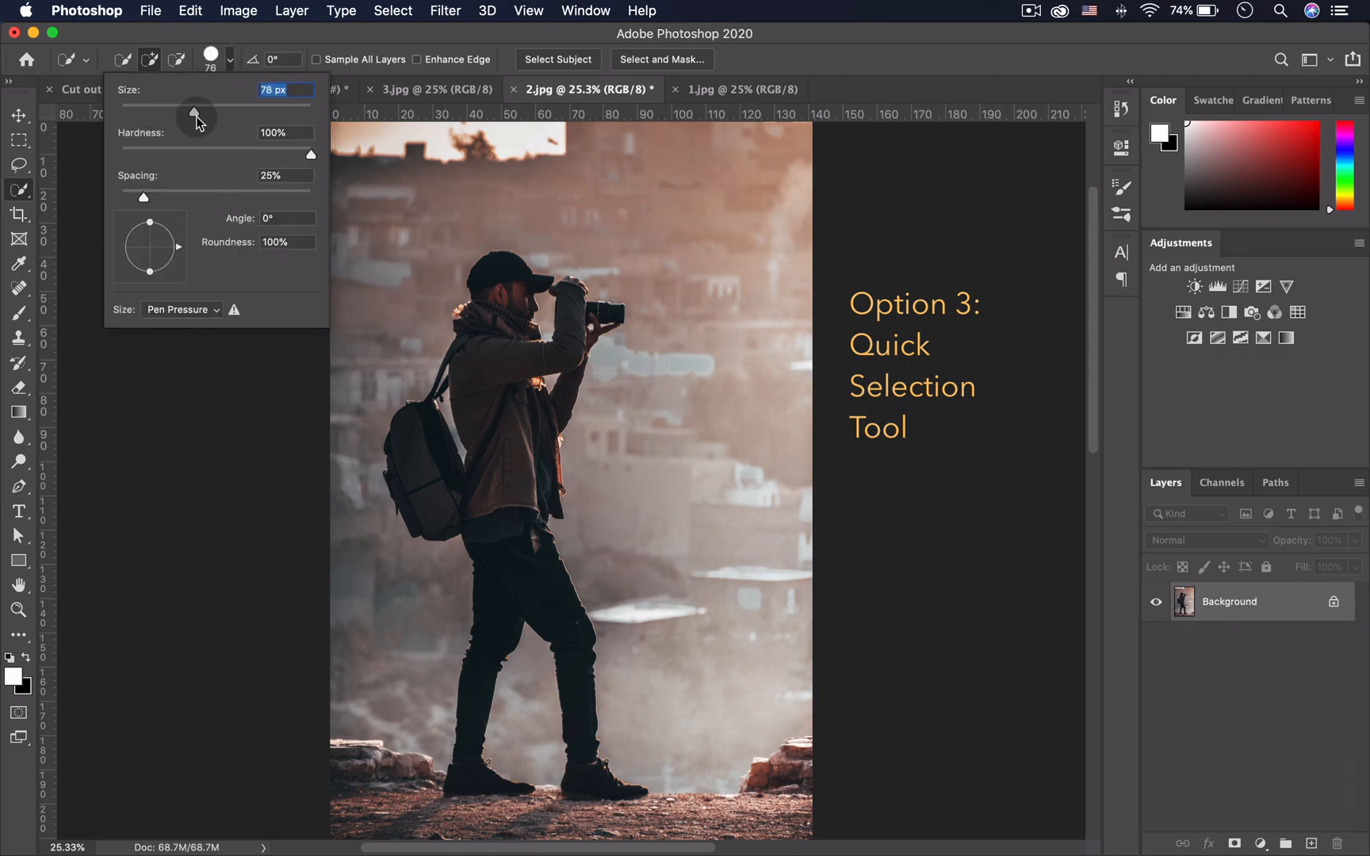
pyautogui.click(230, 61)
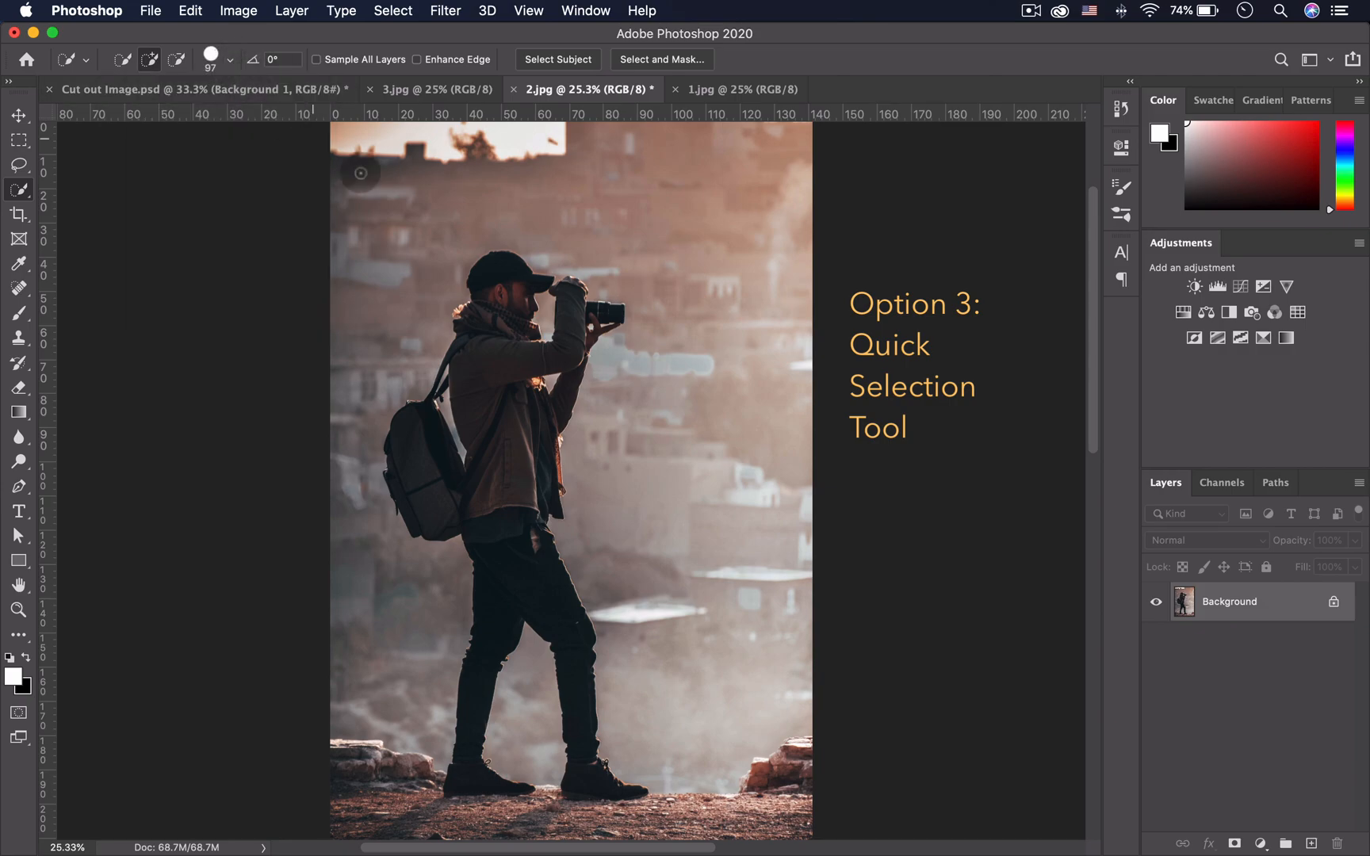
pyautogui.moveTo(489, 301); pyautogui.dragTo(499, 405)
pyautogui.moveTo(512, 519); pyautogui.dragTo(554, 761)
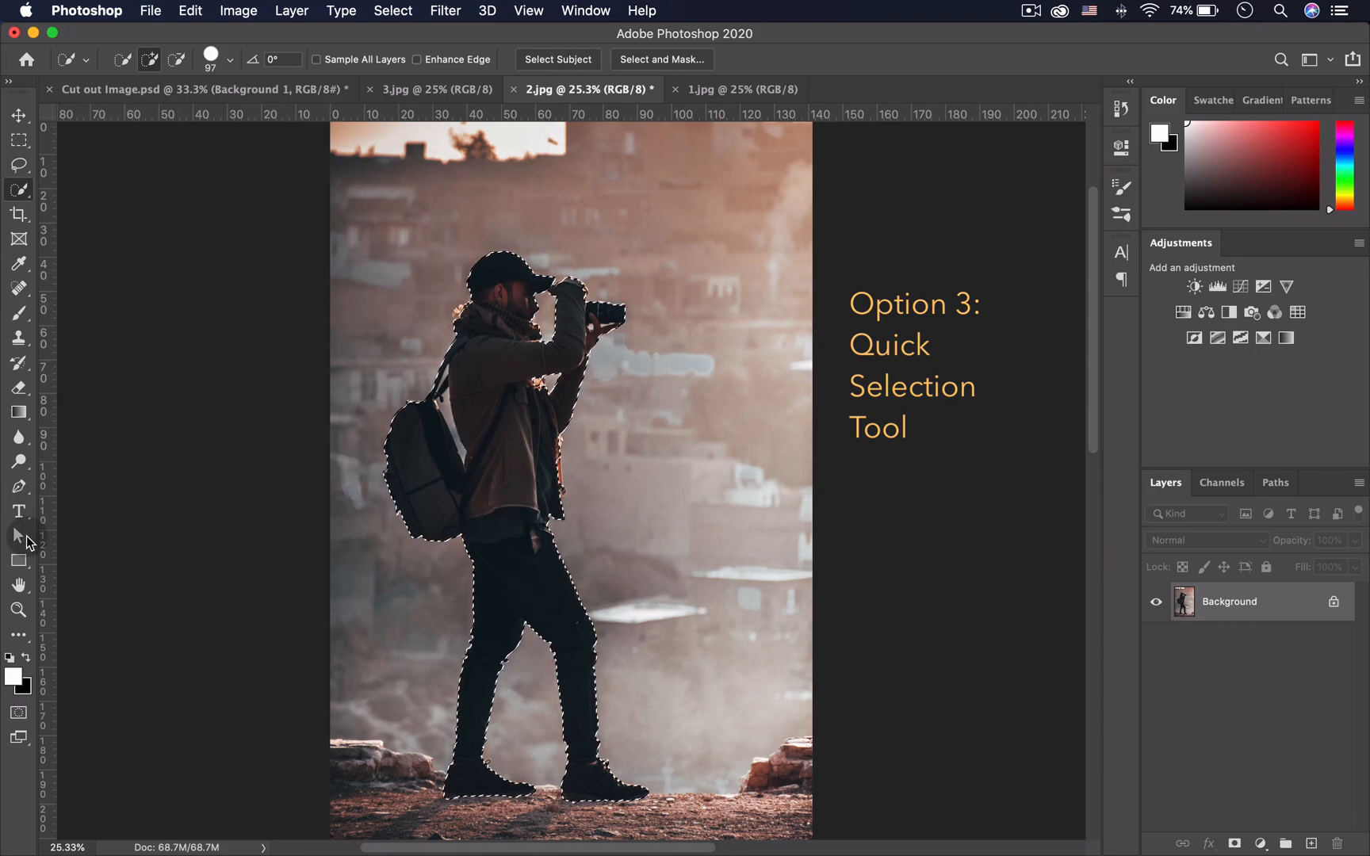
# - Subtract the background gap between the backpack and the photographer's back from the selection, using brush size 57
pyautogui.click(18, 610)
pyautogui.moveTo(454, 414); pyautogui.dragTo(566, 489)
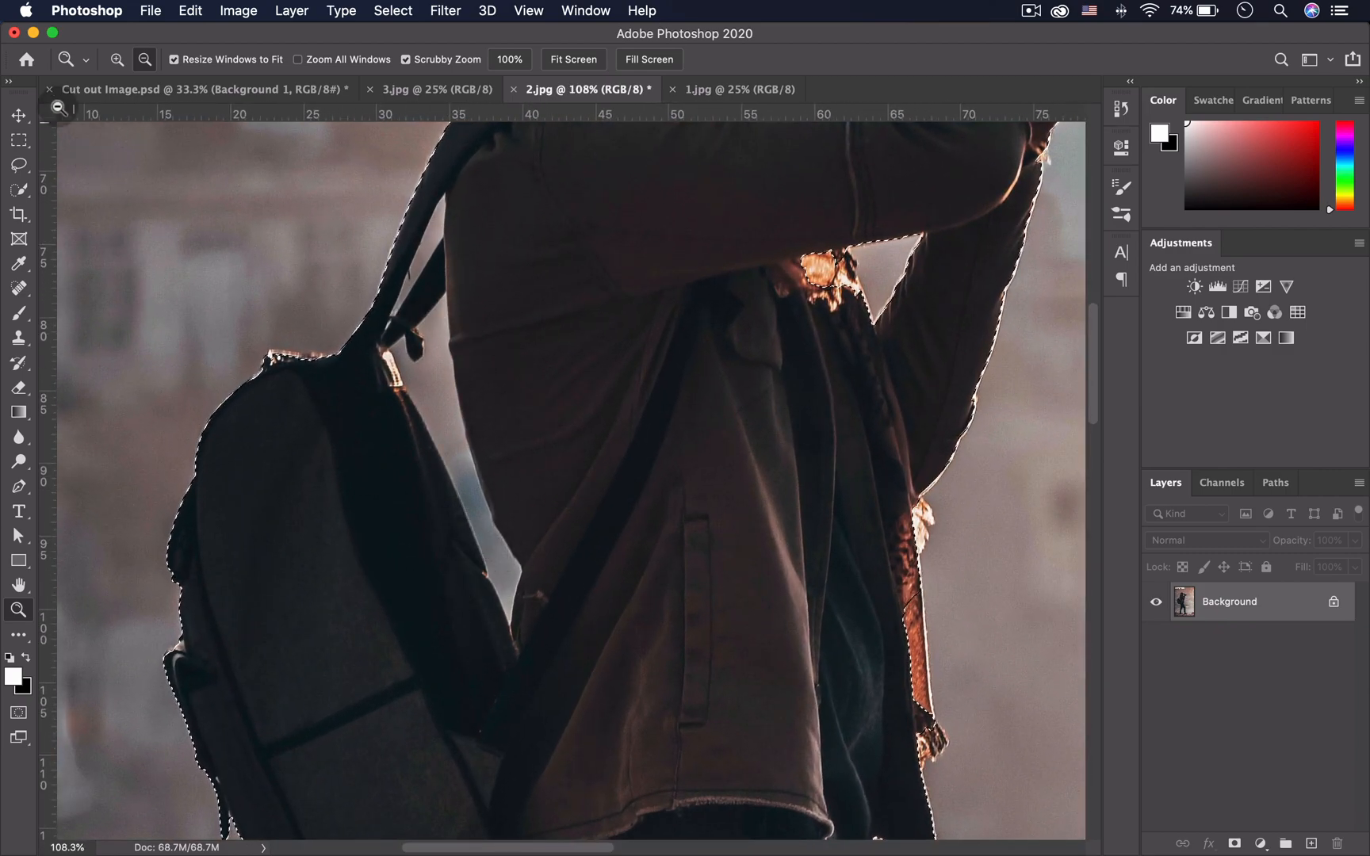
pyautogui.click(18, 189)
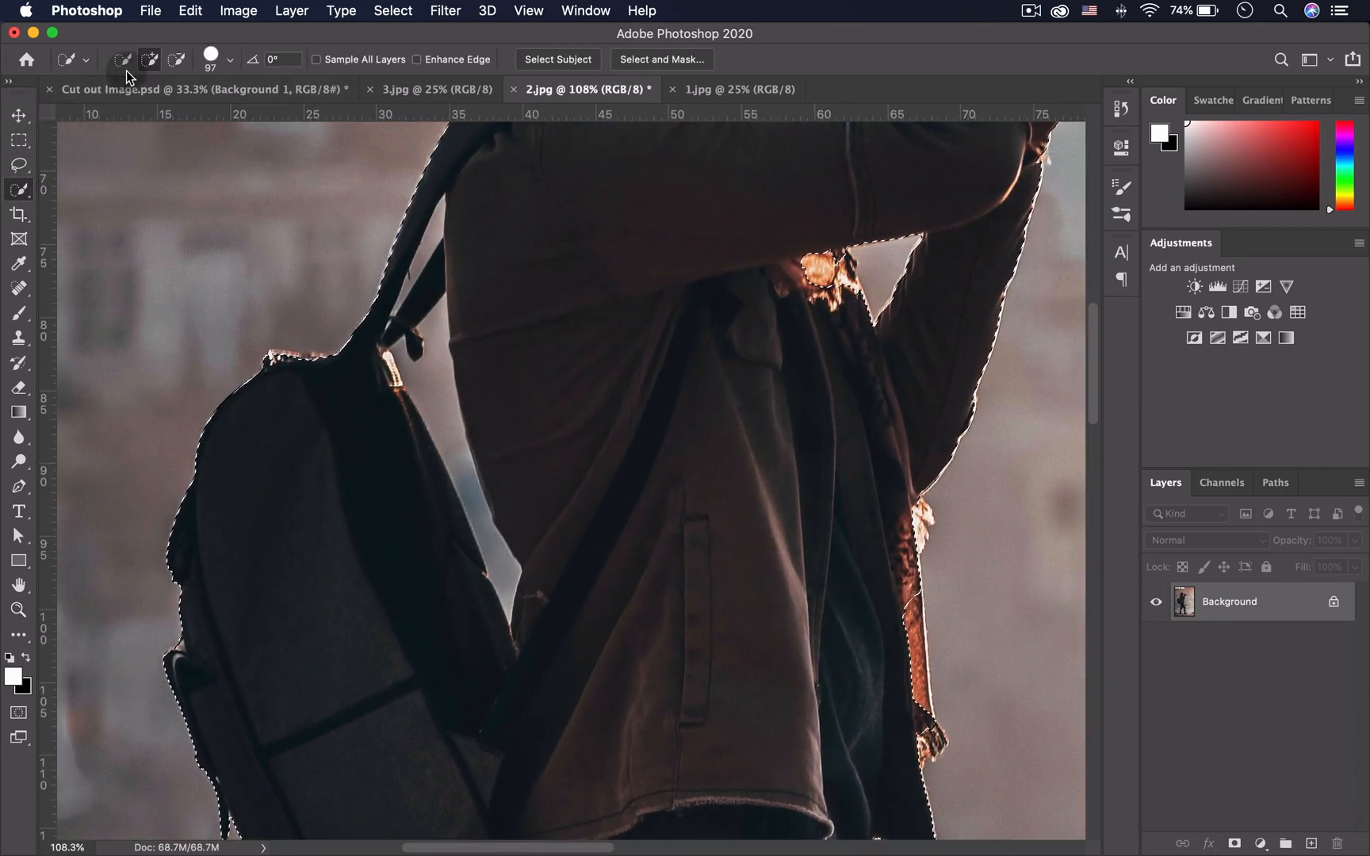
pyautogui.click(177, 61)
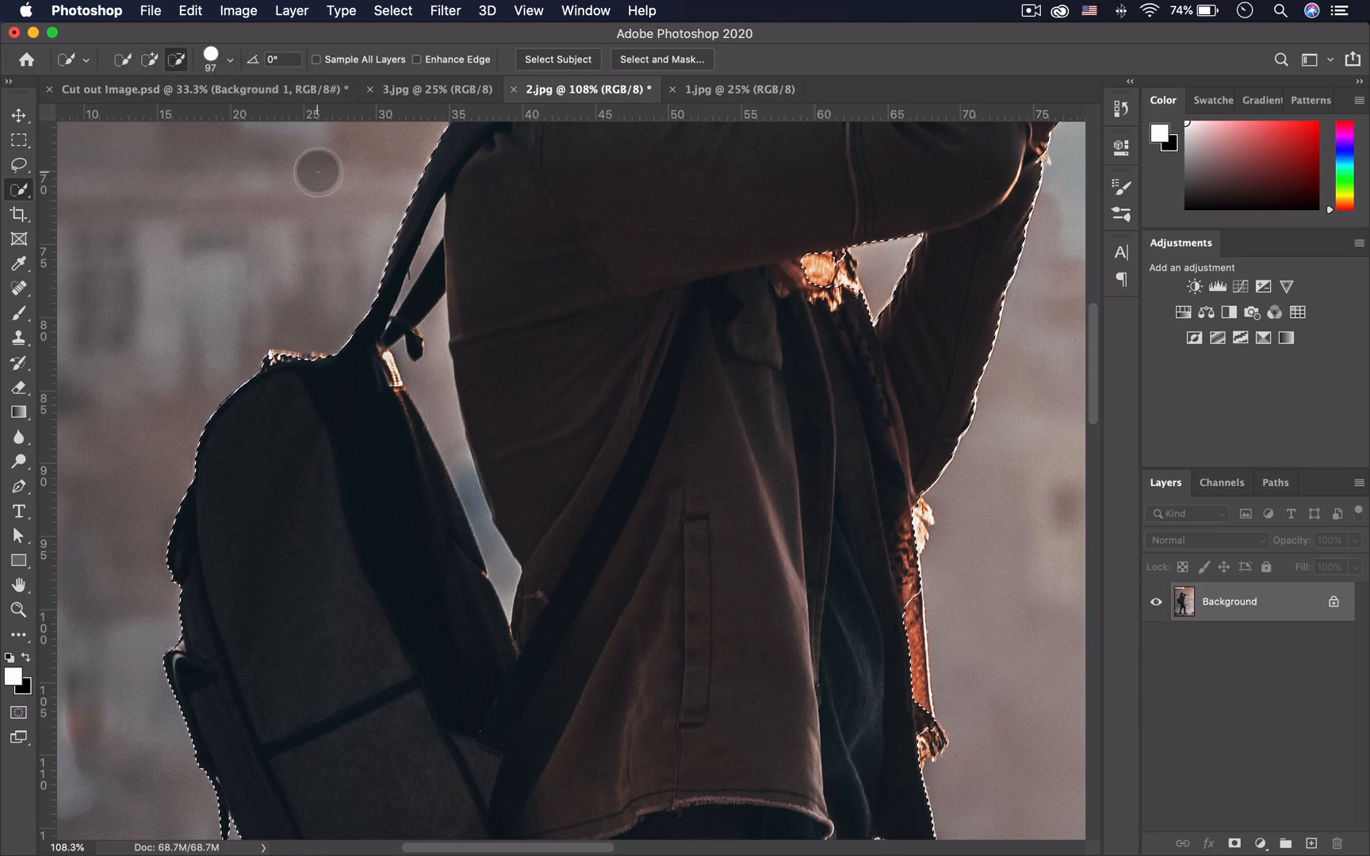
pyautogui.click(213, 57)
pyautogui.moveTo(208, 111); pyautogui.dragTo(173, 107)
pyautogui.click(230, 66)
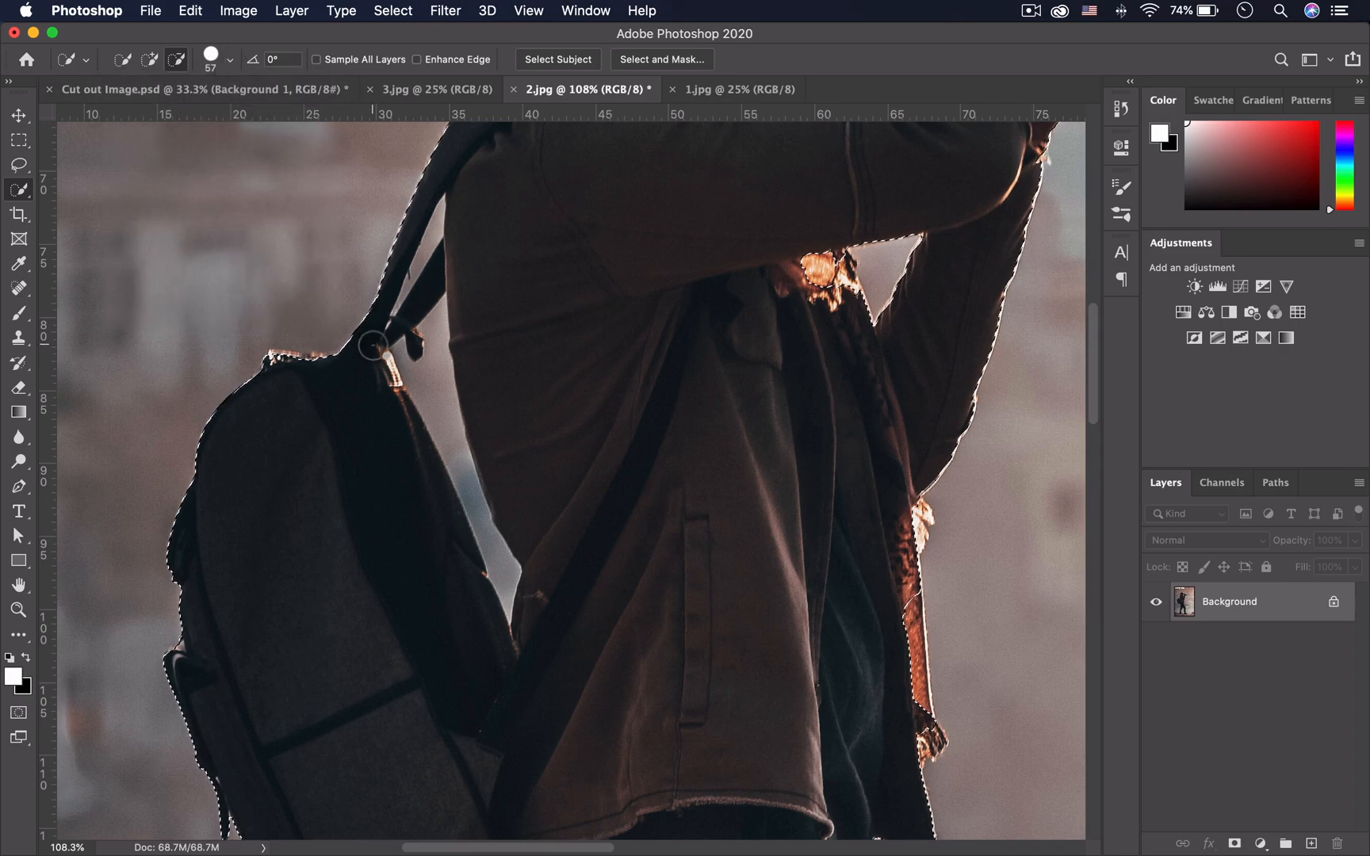
pyautogui.moveTo(416, 381); pyautogui.dragTo(432, 390)
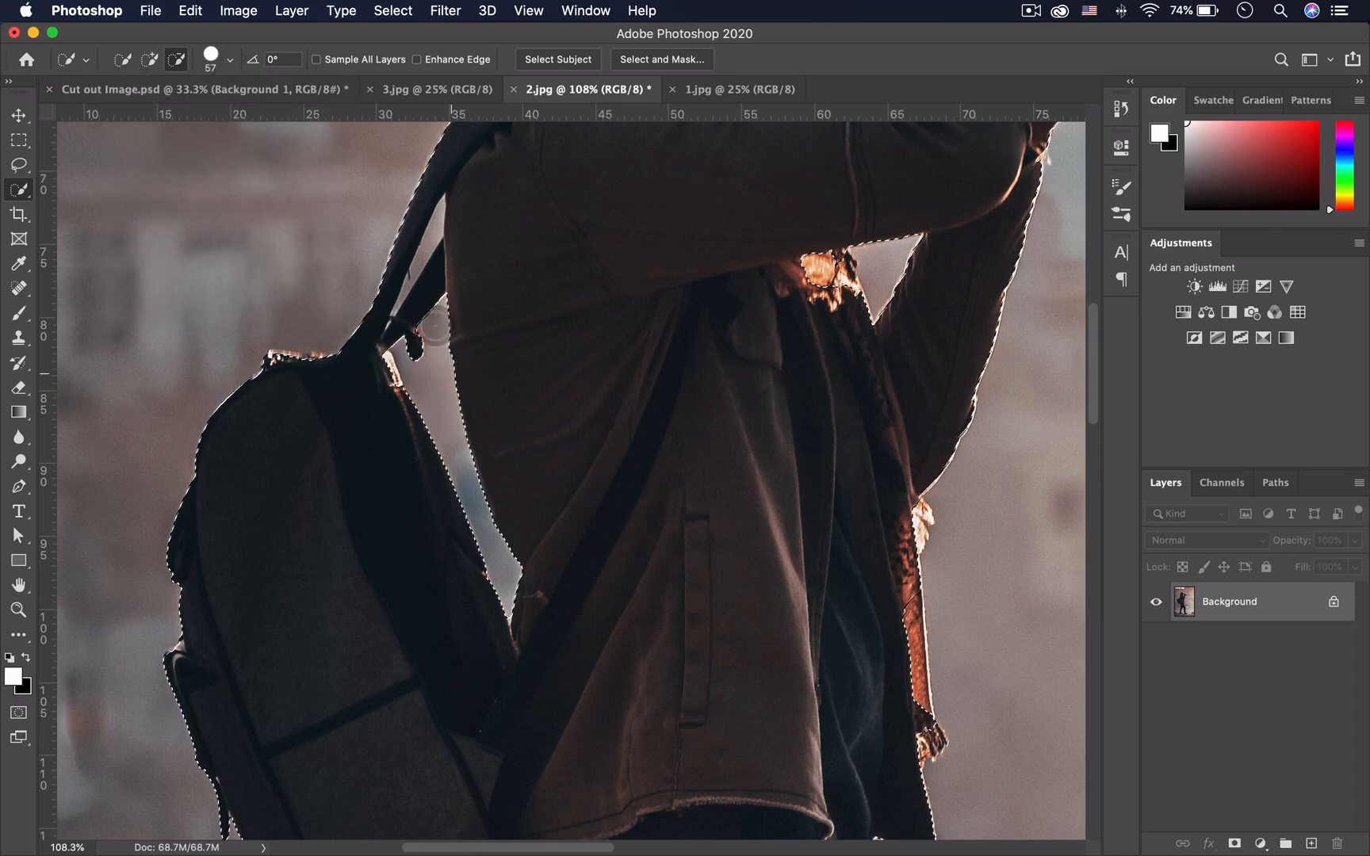
# - Subtract the narrow gap between the backpack straps with brush size 18, and add the bright collar and jacket edge back to the selection
pyautogui.click(229, 60)
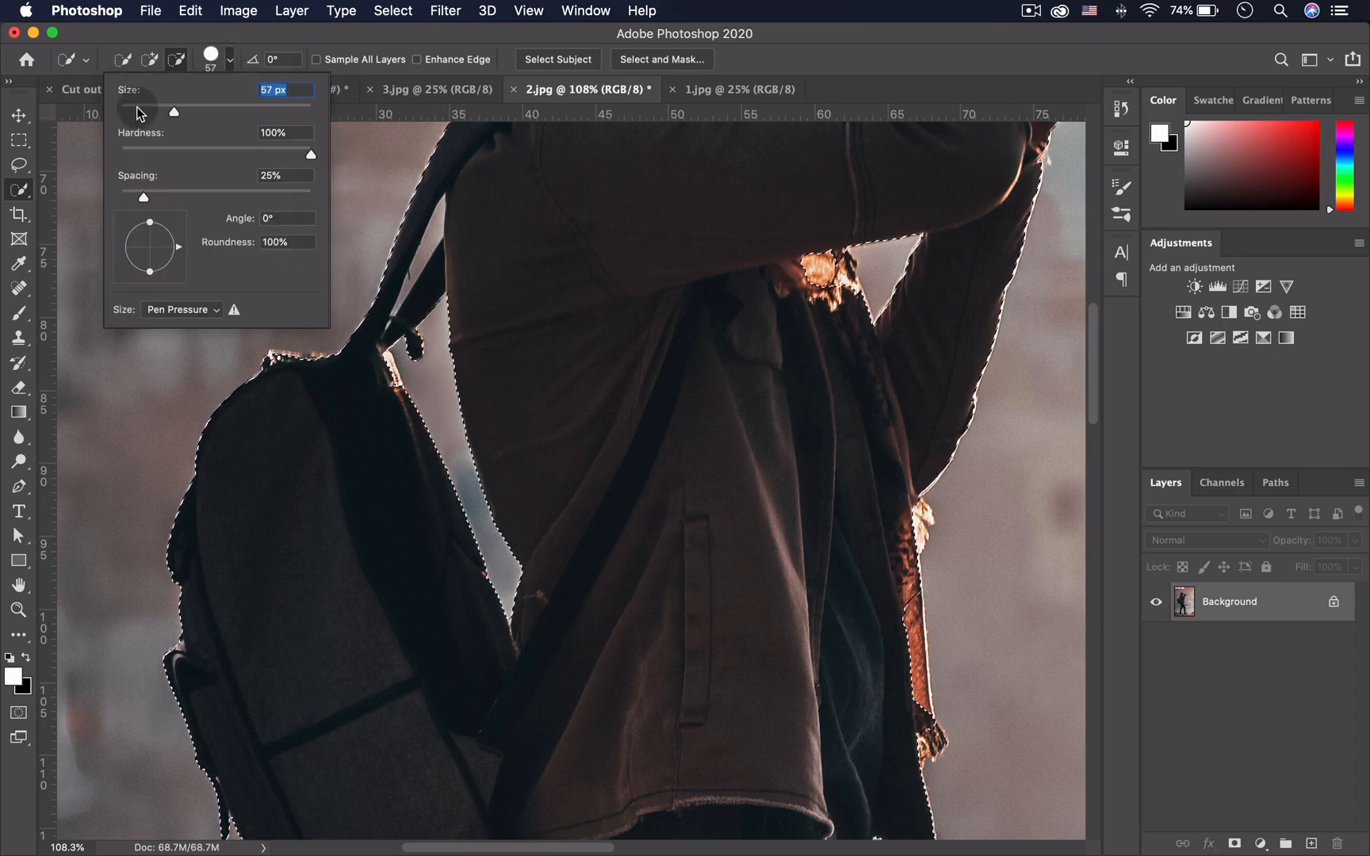
pyautogui.press('Return')
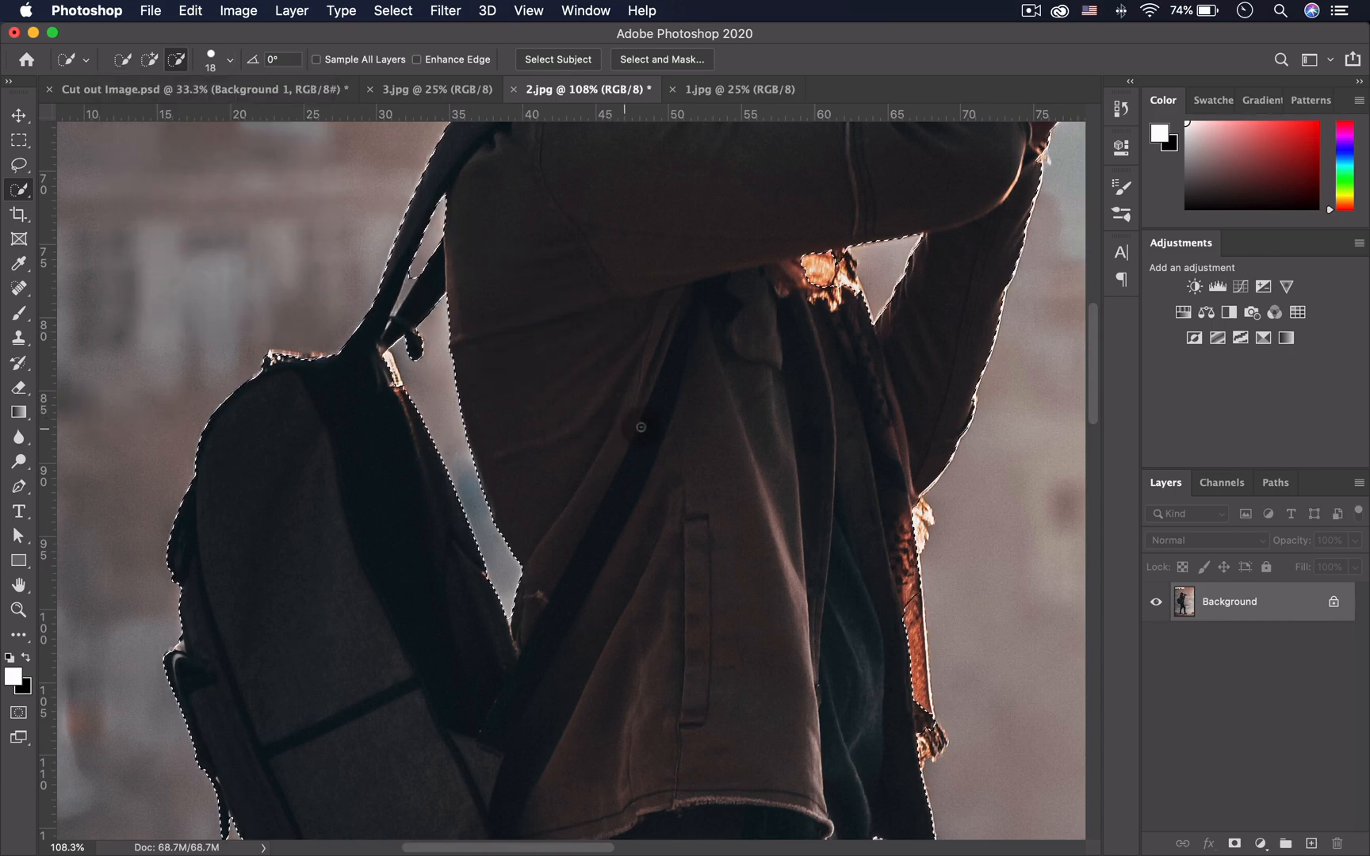
pyautogui.click(149, 60)
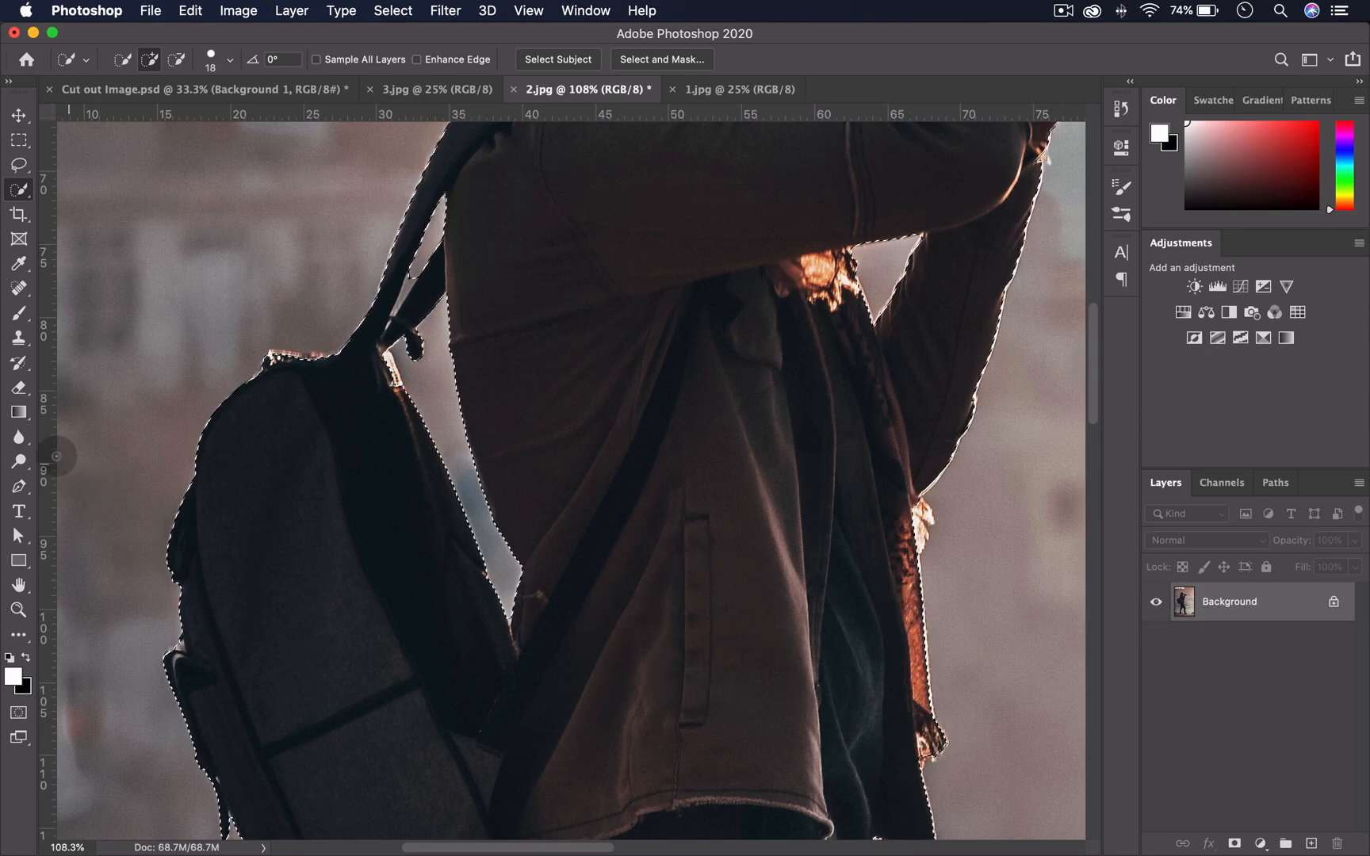
# - Test the Quick Selection cut-out of the photographer with a layer mask, and undo the mask
pyautogui.doubleClick(19, 585)
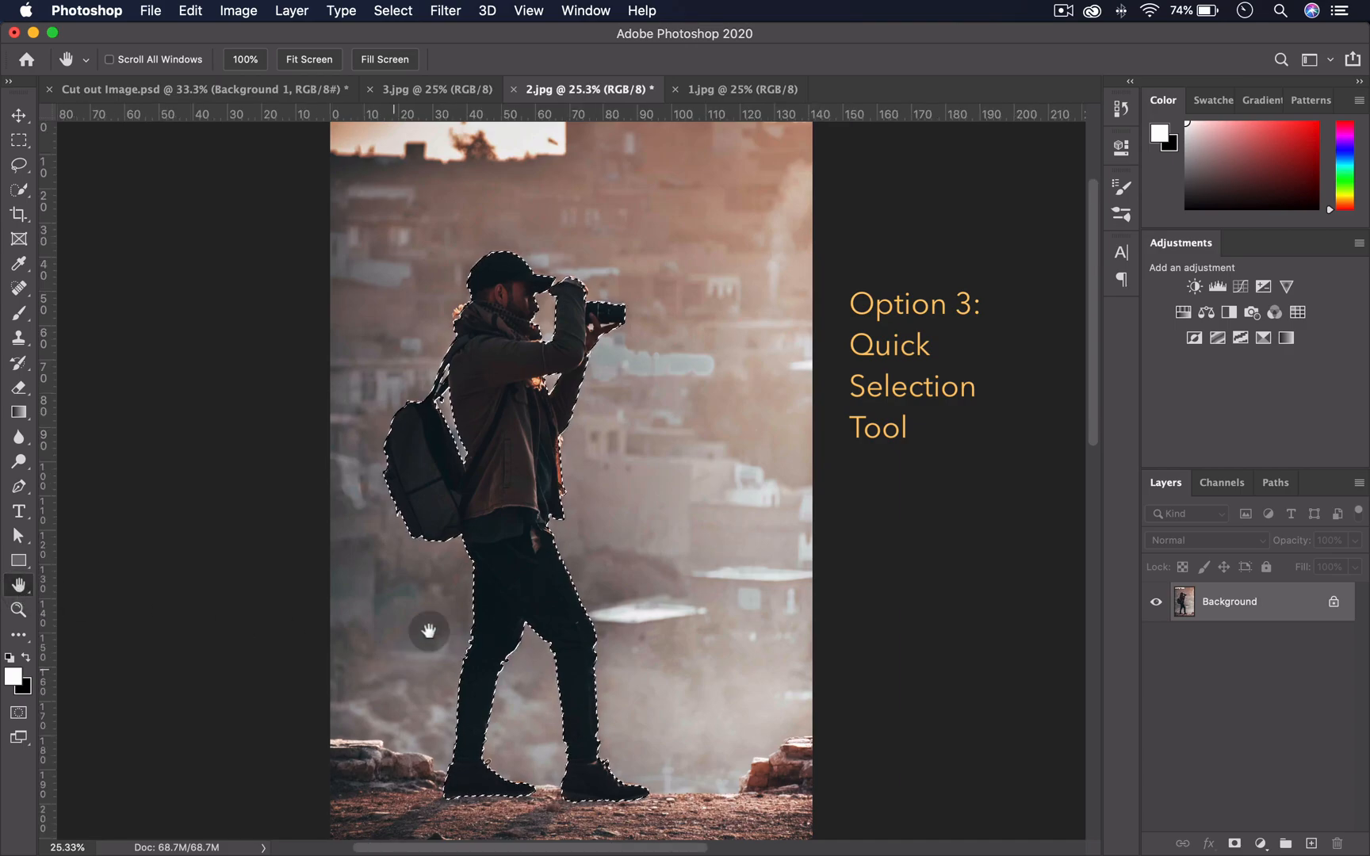
pyautogui.click(1235, 844)
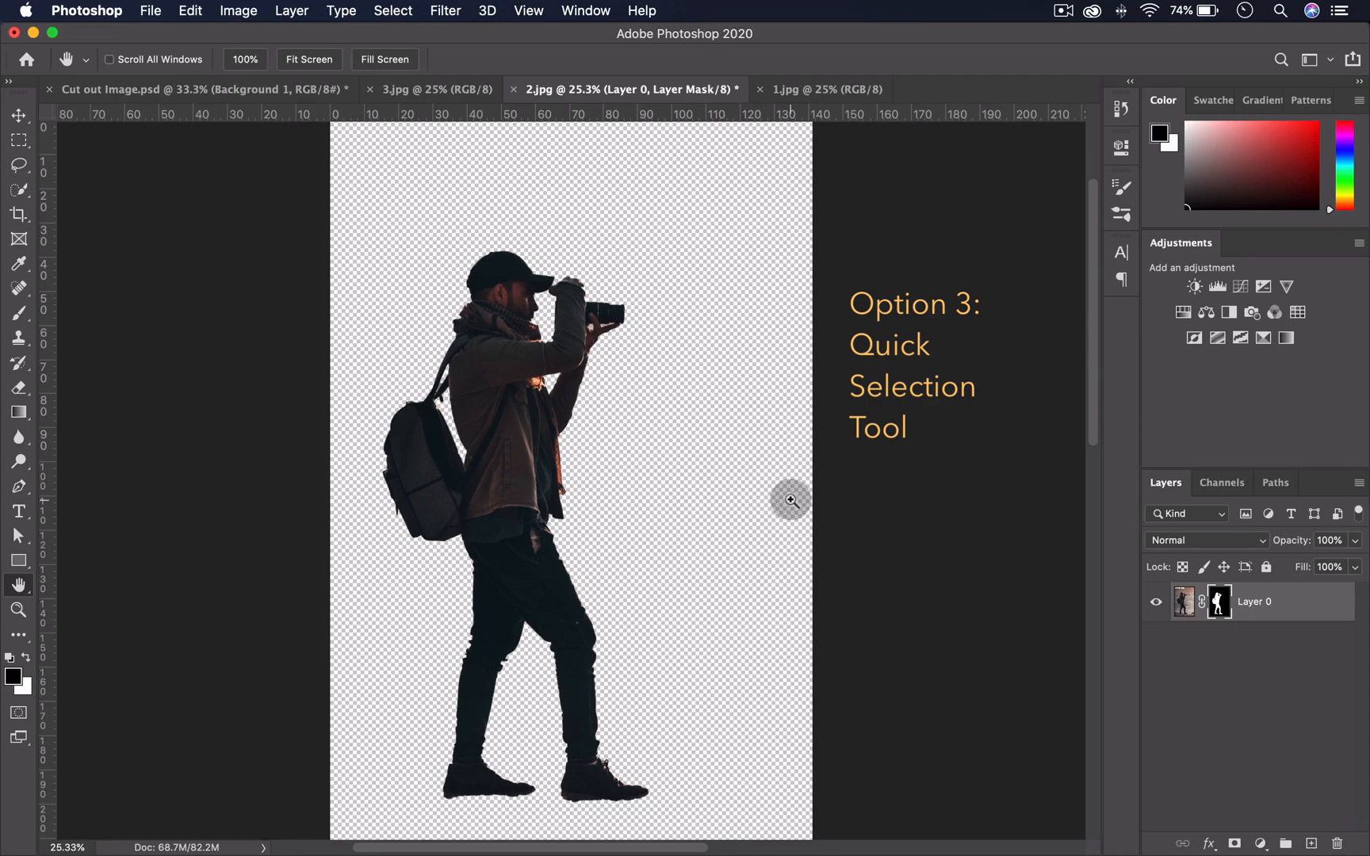
pyautogui.press('super+z')
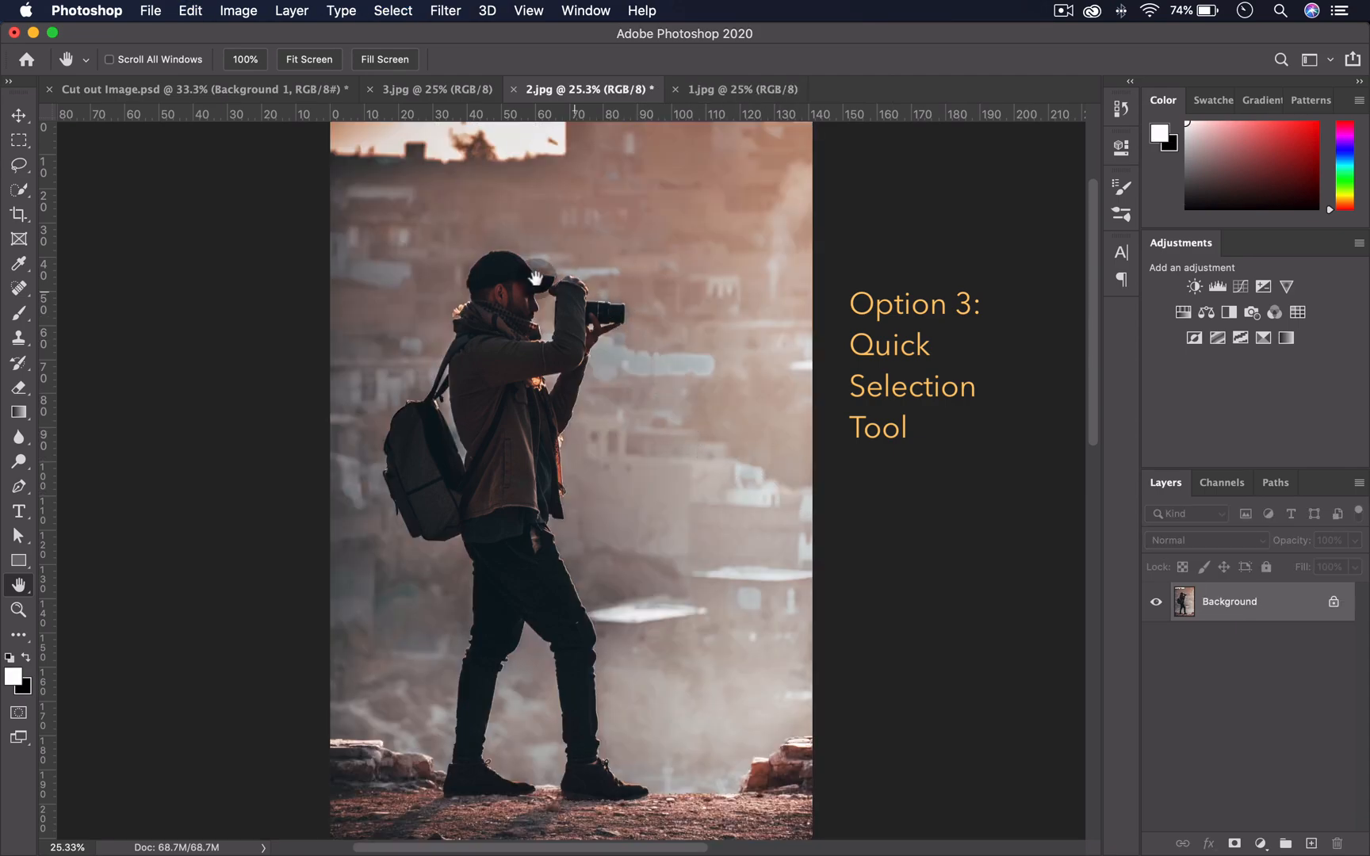
# - Select the photographer with the Object Selection tool in Lasso mode by outlining him loosely, and clear the selection
pyautogui.moveTo(19, 189); pyautogui.dragTo(74, 190)
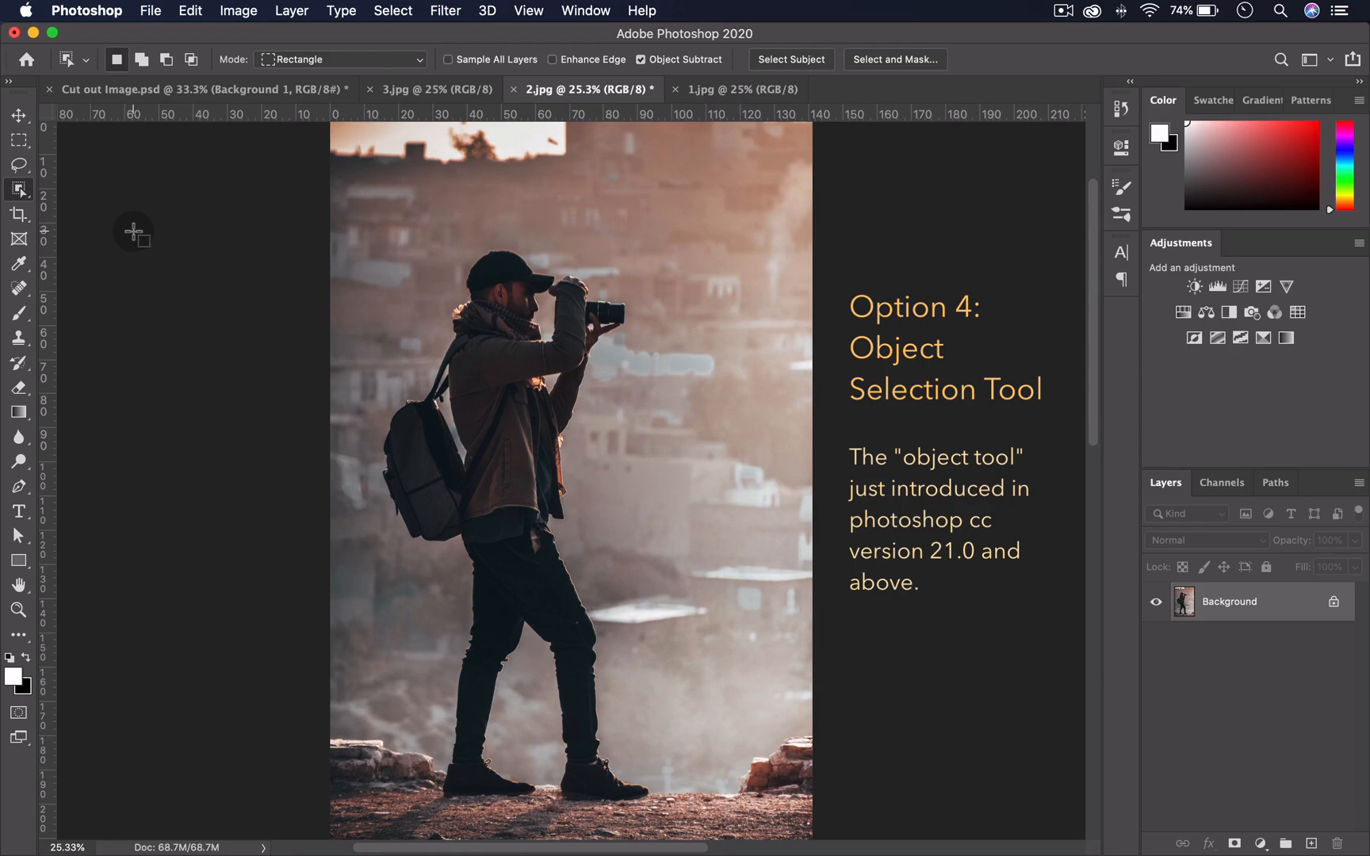
pyautogui.click(373, 60)
pyautogui.click(368, 75)
pyautogui.moveTo(468, 254)
pyautogui.mouseDown()
pyautogui.moveTo(441, 289)
pyautogui.moveTo(428, 347)
pyautogui.moveTo(374, 405)
pyautogui.moveTo(367, 512)
pyautogui.moveTo(447, 589)
pyautogui.moveTo(434, 747)
pyautogui.moveTo(465, 814)
pyautogui.moveTo(688, 809)
pyautogui.moveTo(628, 621)
pyautogui.moveTo(646, 386)
pyautogui.moveTo(529, 210)
pyautogui.moveTo(464, 254)
pyautogui.mouseUp()
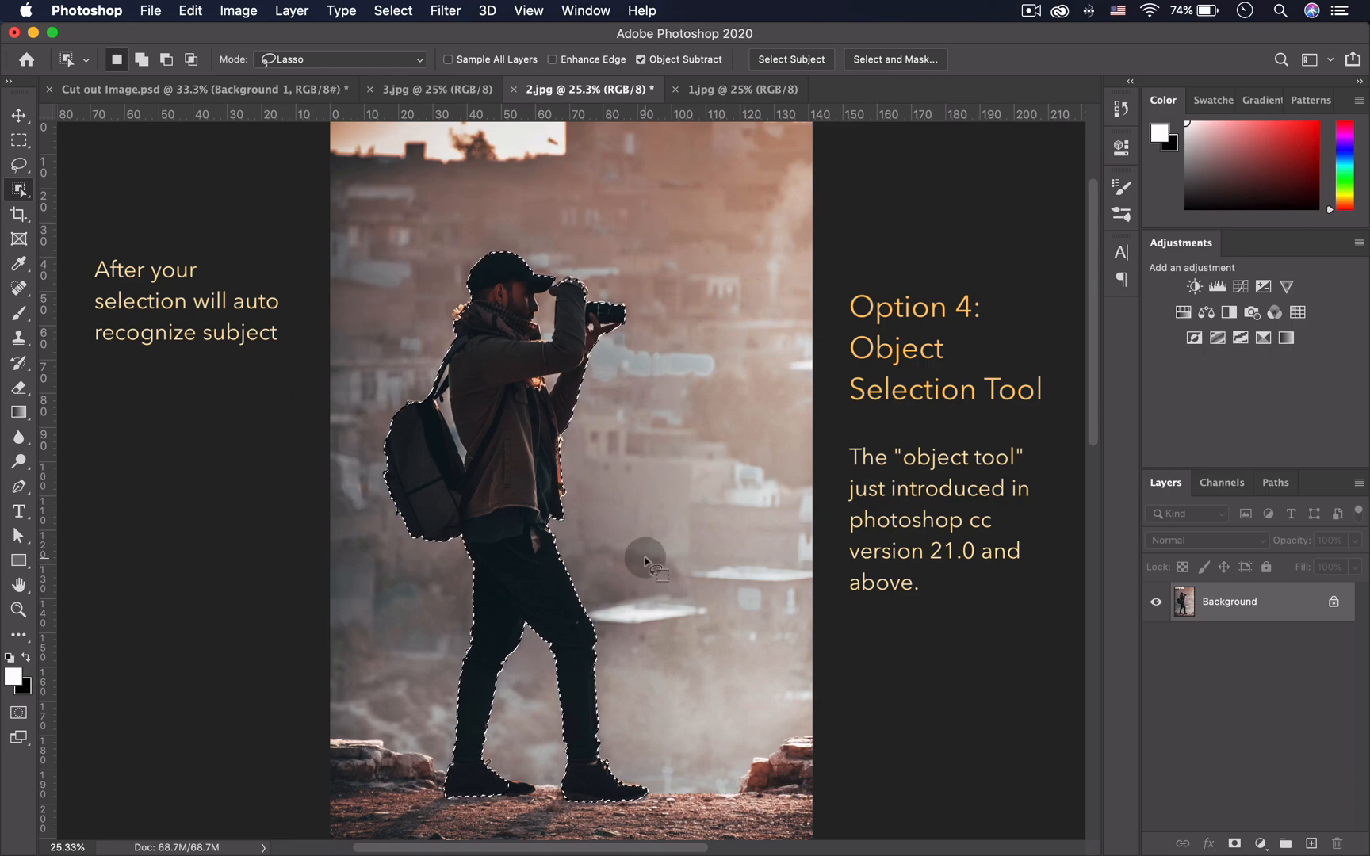
pyautogui.click(603, 374)
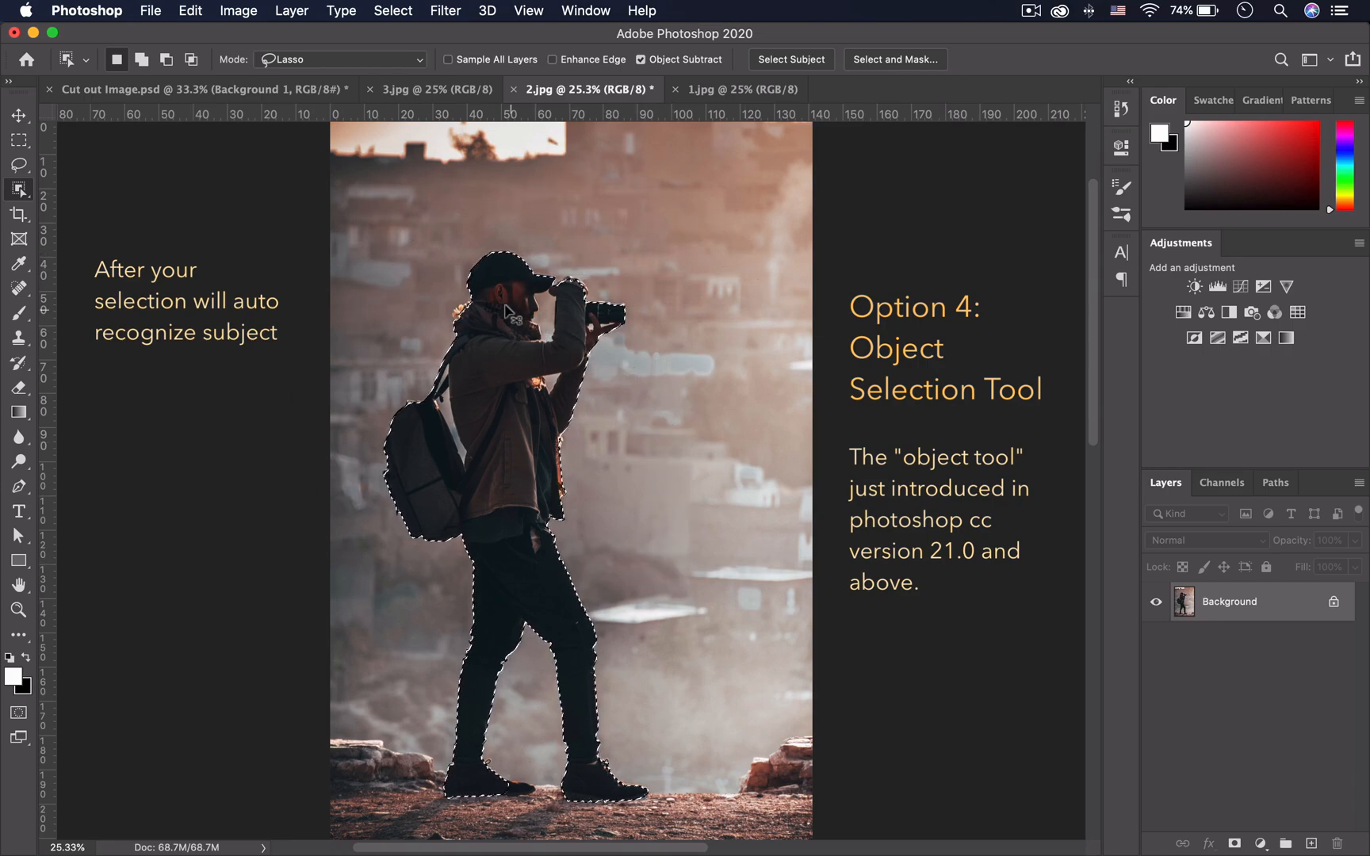
# - Select the photographer with the Object Selection tool in Rectangle mode by framing the whole figure from cap to shoes
pyautogui.click(342, 60)
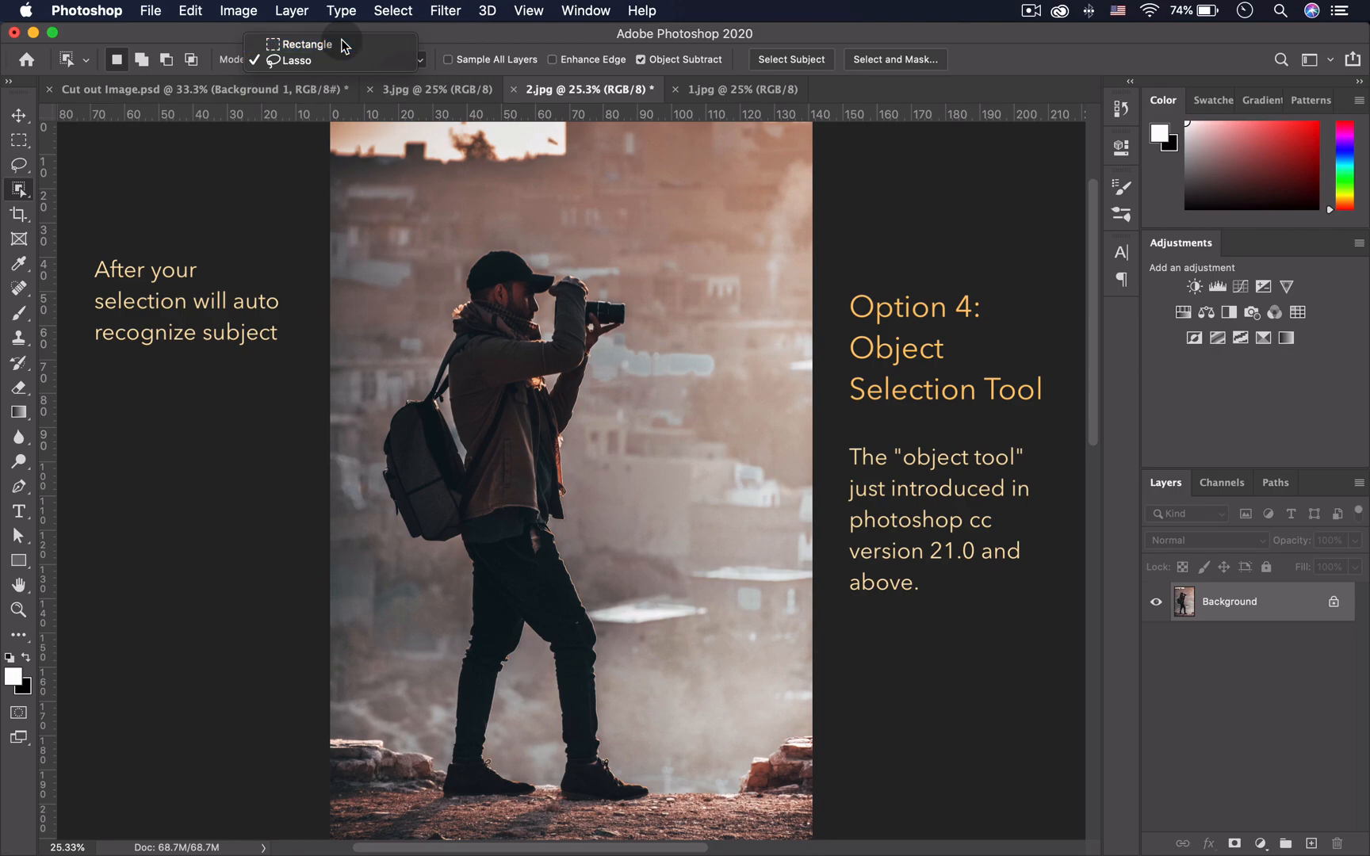
pyautogui.click(342, 45)
pyautogui.moveTo(368, 231); pyautogui.dragTo(686, 821)
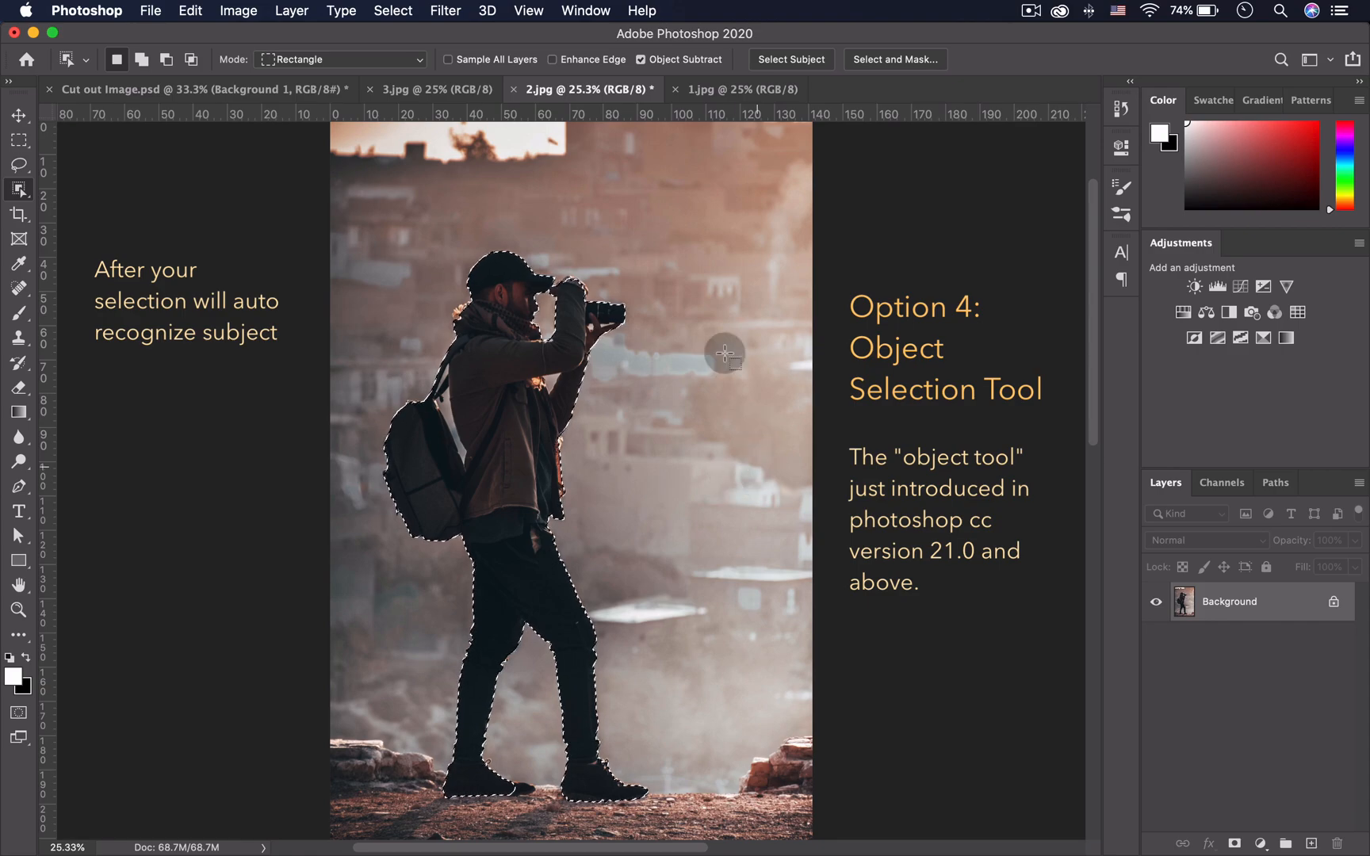
# - Reselect the photographer with Select Subject, test the cut-out with a layer mask that is undone, and deselect
pyautogui.click(704, 302)
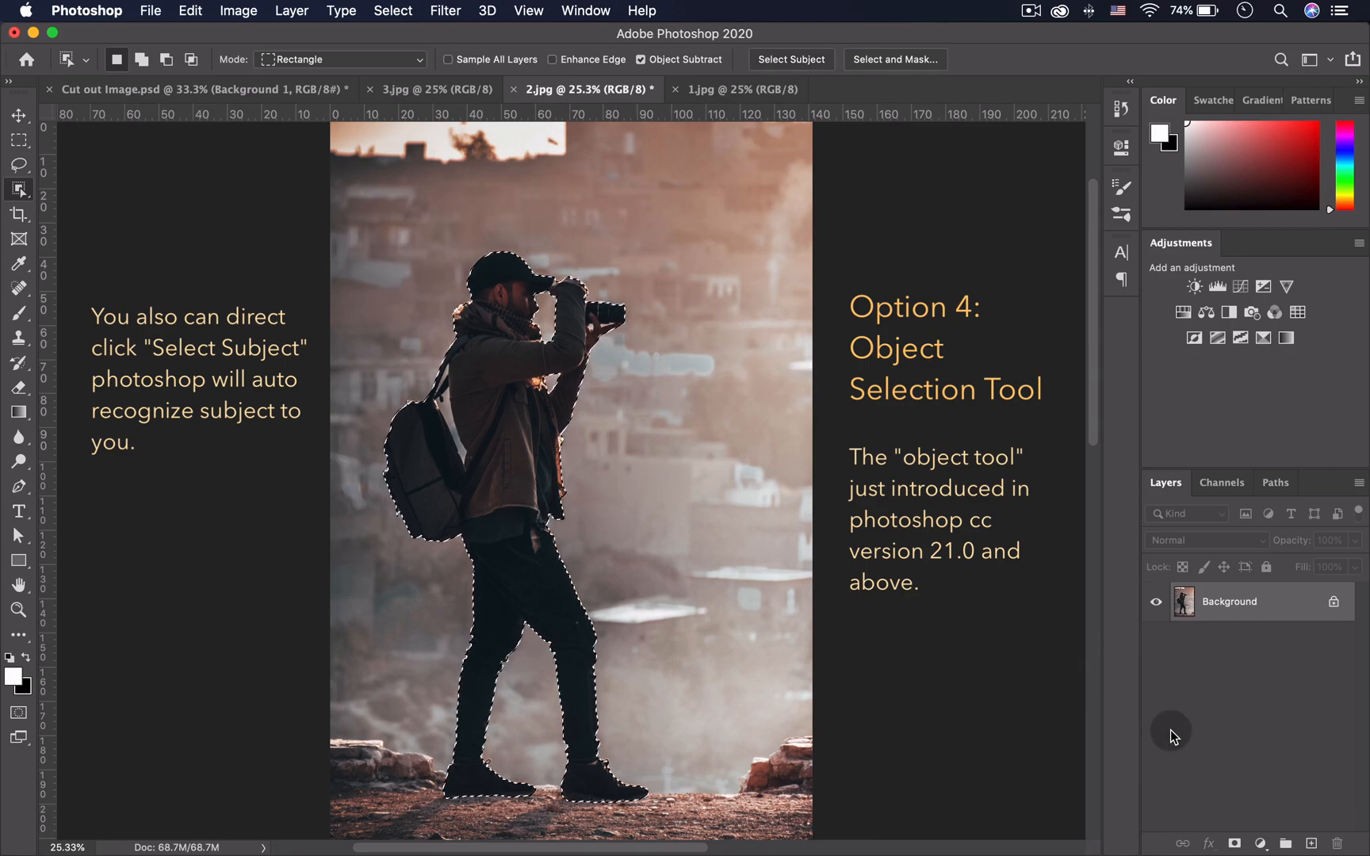
pyautogui.click(1234, 843)
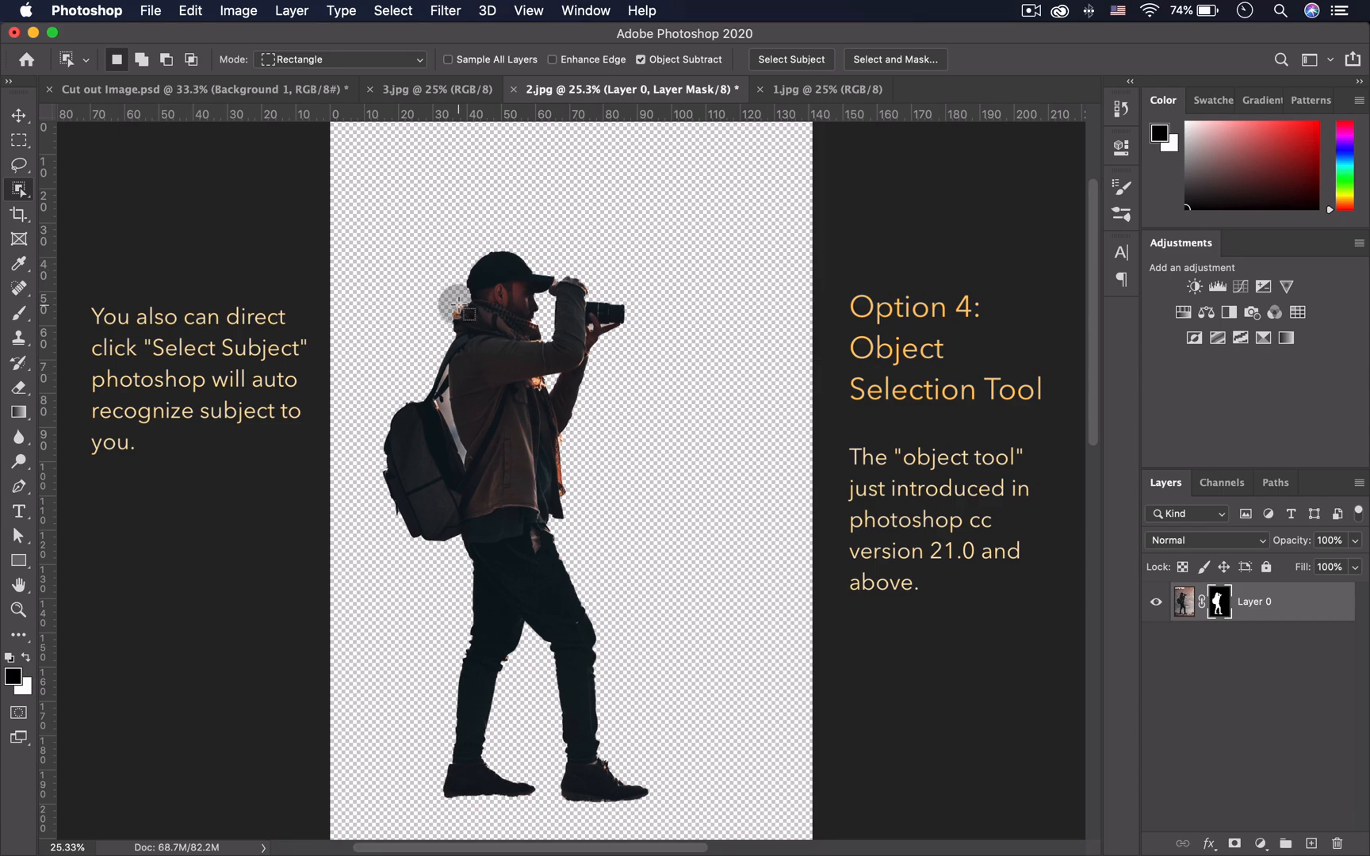
pyautogui.press('super+z')
pyautogui.press('super+d')
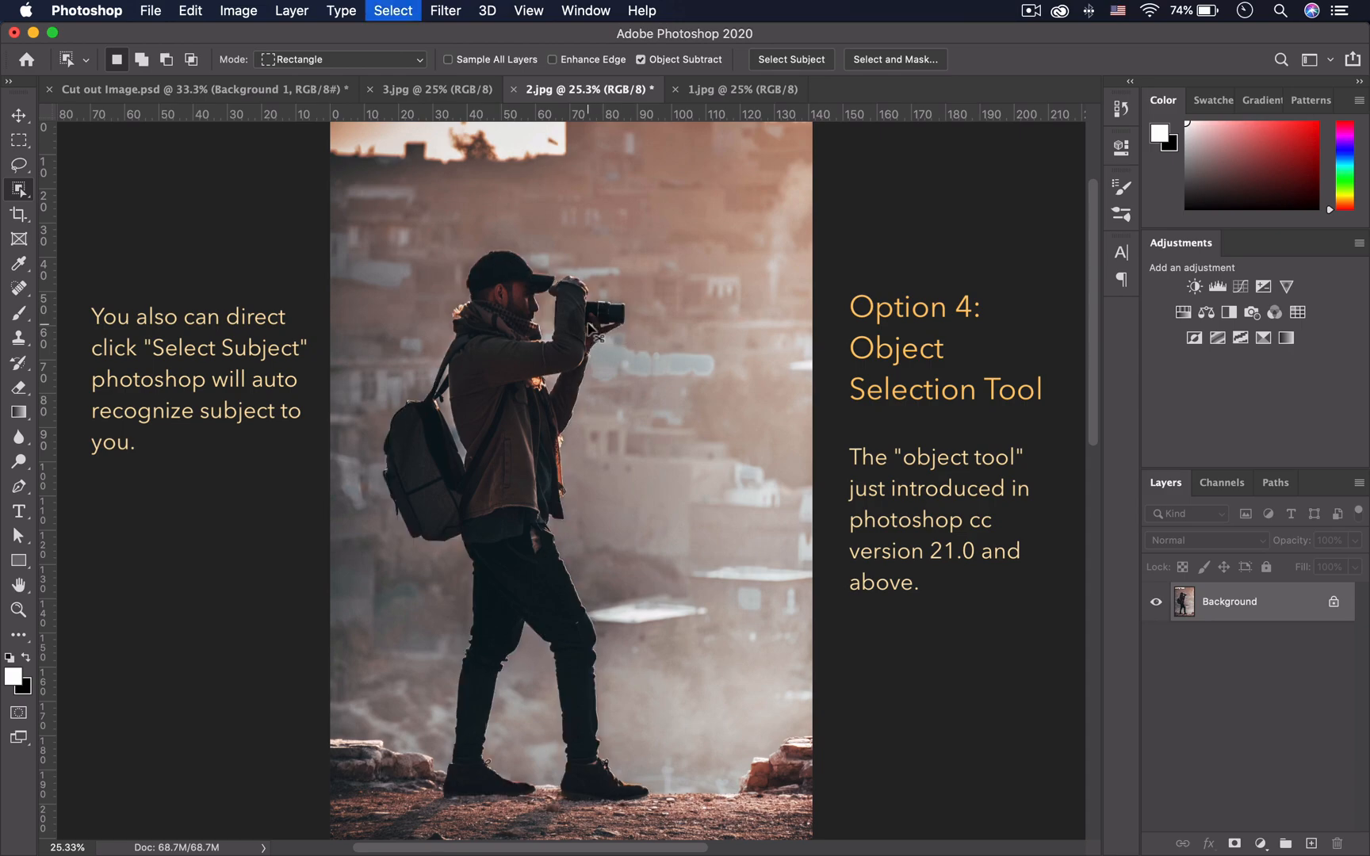
# - Trace a closed path around the photographer's outline, including the backpack and camera, with the Pen tool
pyautogui.click(20, 485)
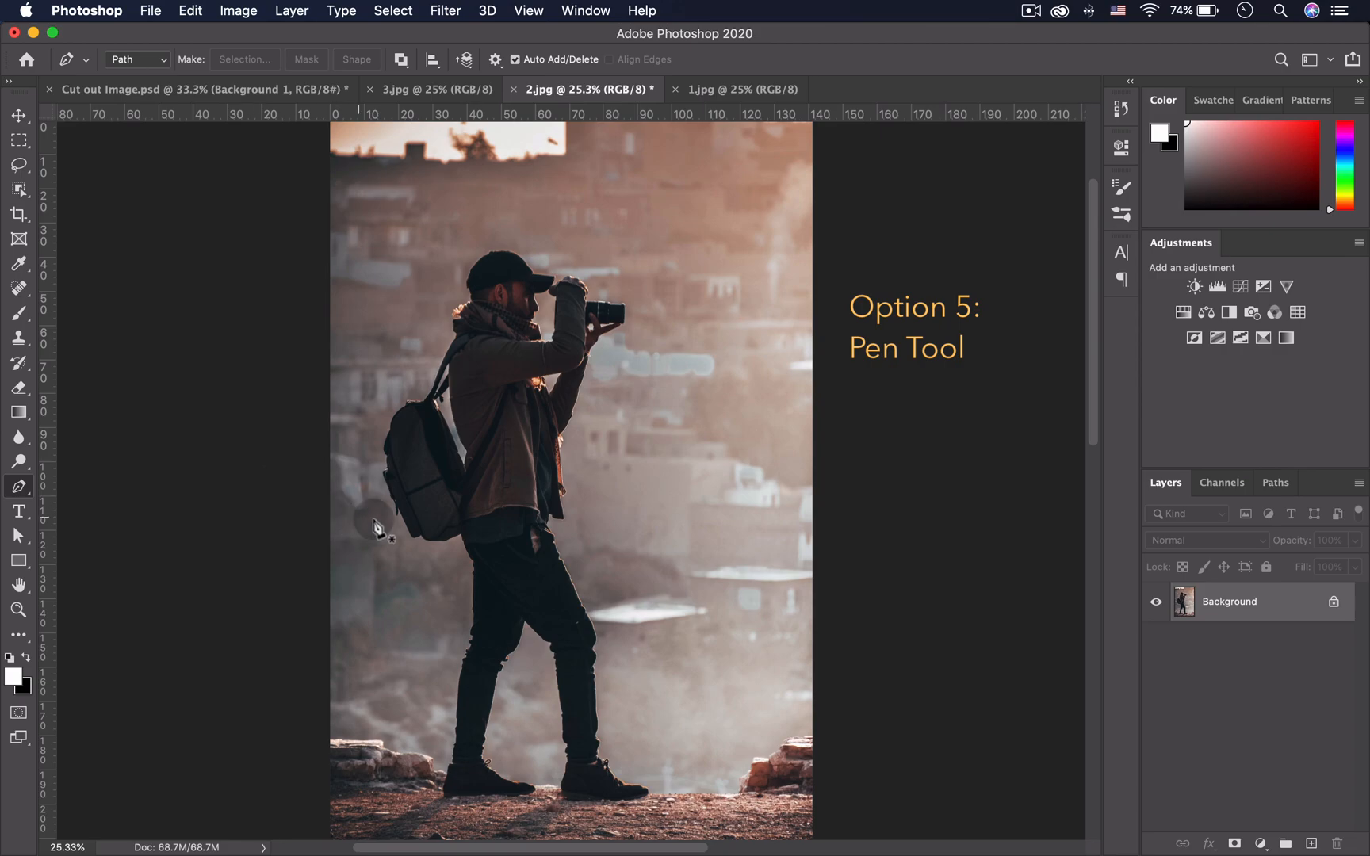
pyautogui.press('z')
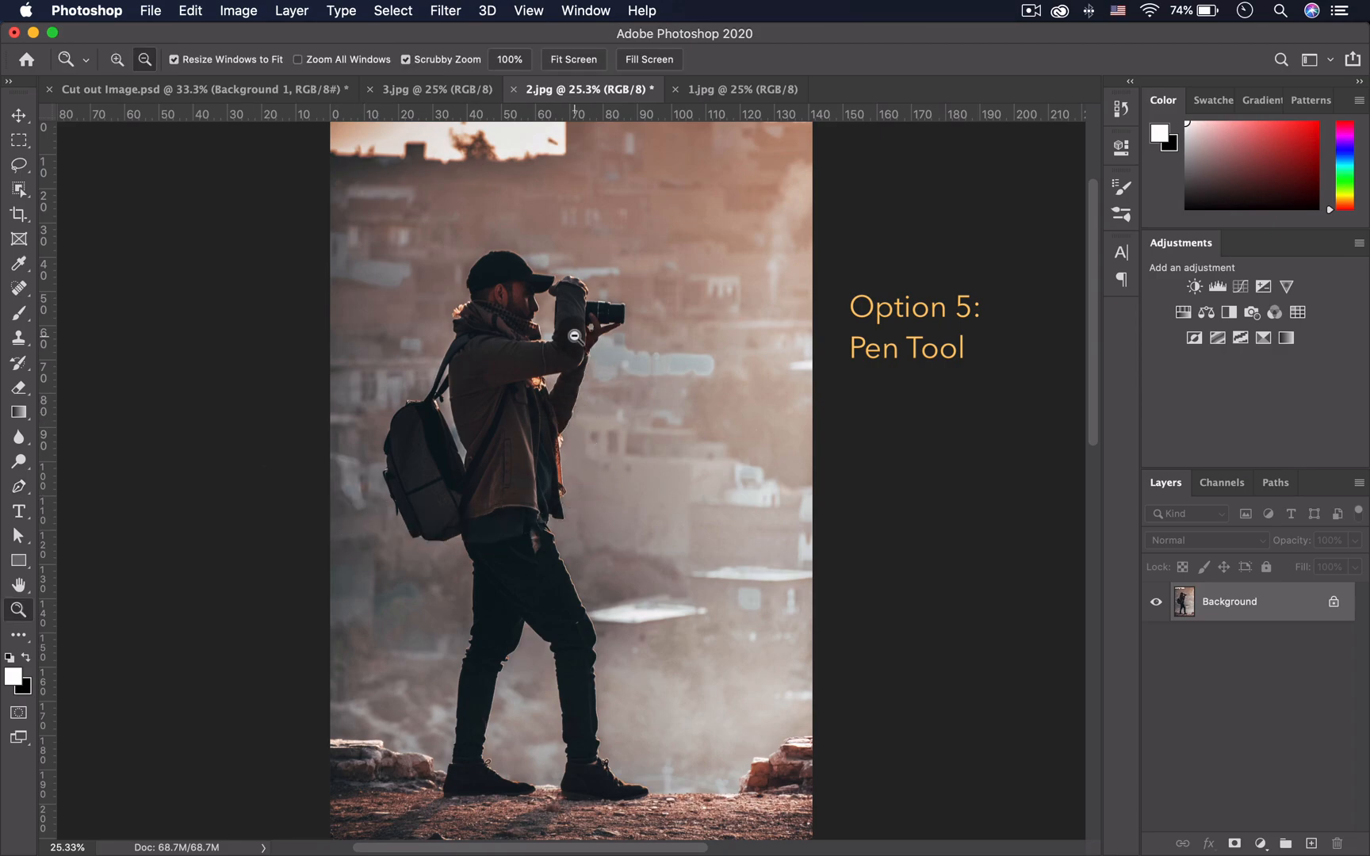
pyautogui.moveTo(575, 336); pyautogui.dragTo(655, 452)
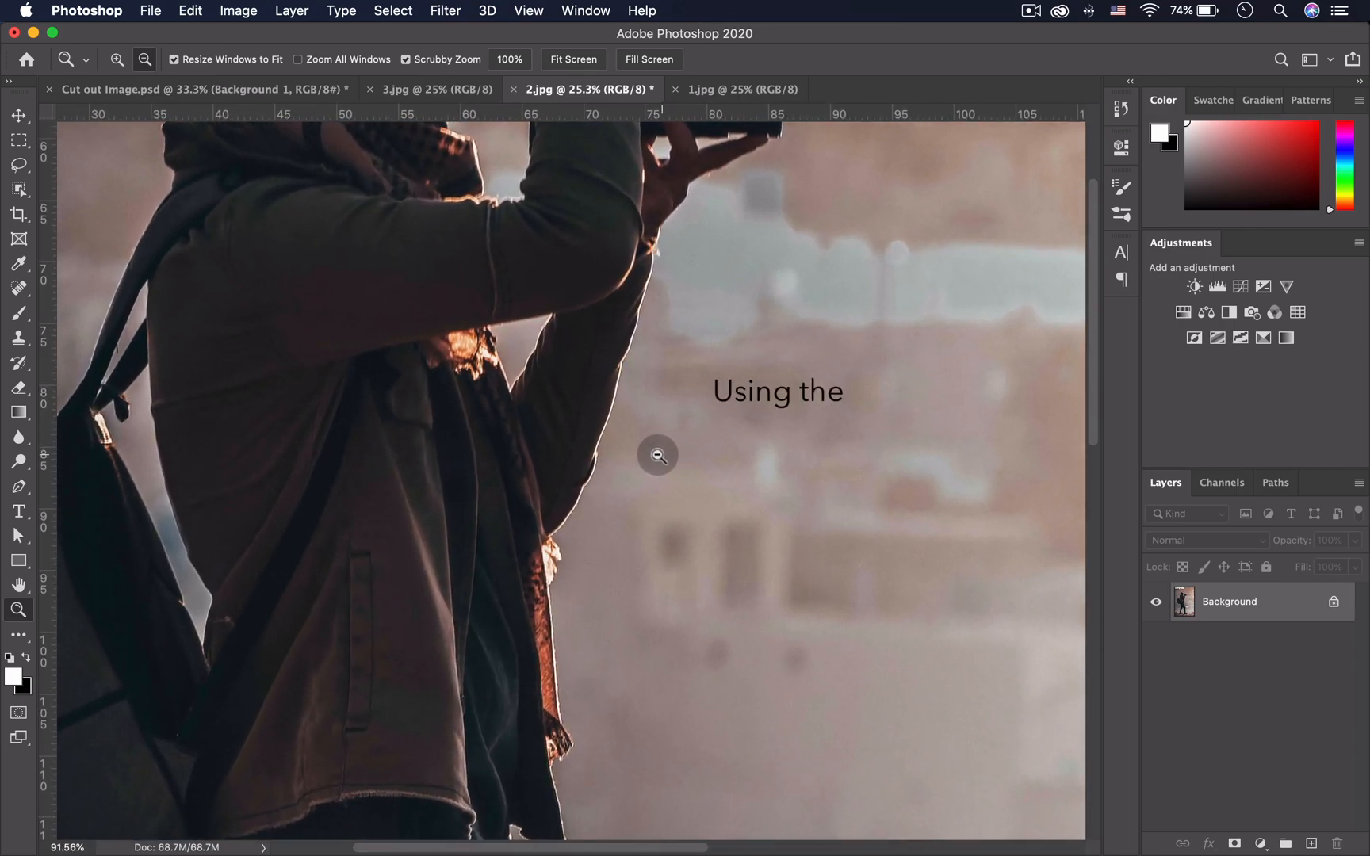
pyautogui.click(20, 487)
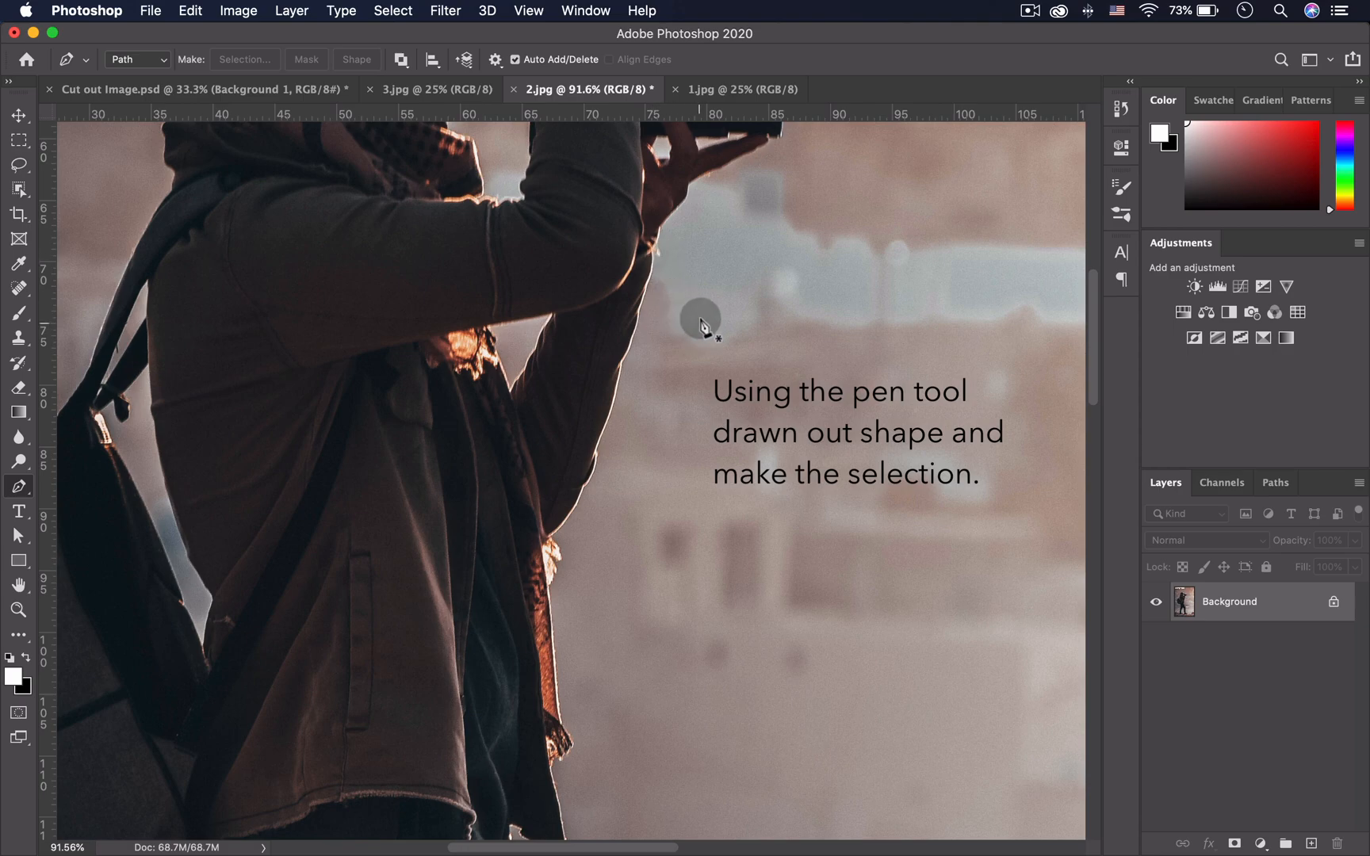
pyautogui.hscroll(2, 701, 325)
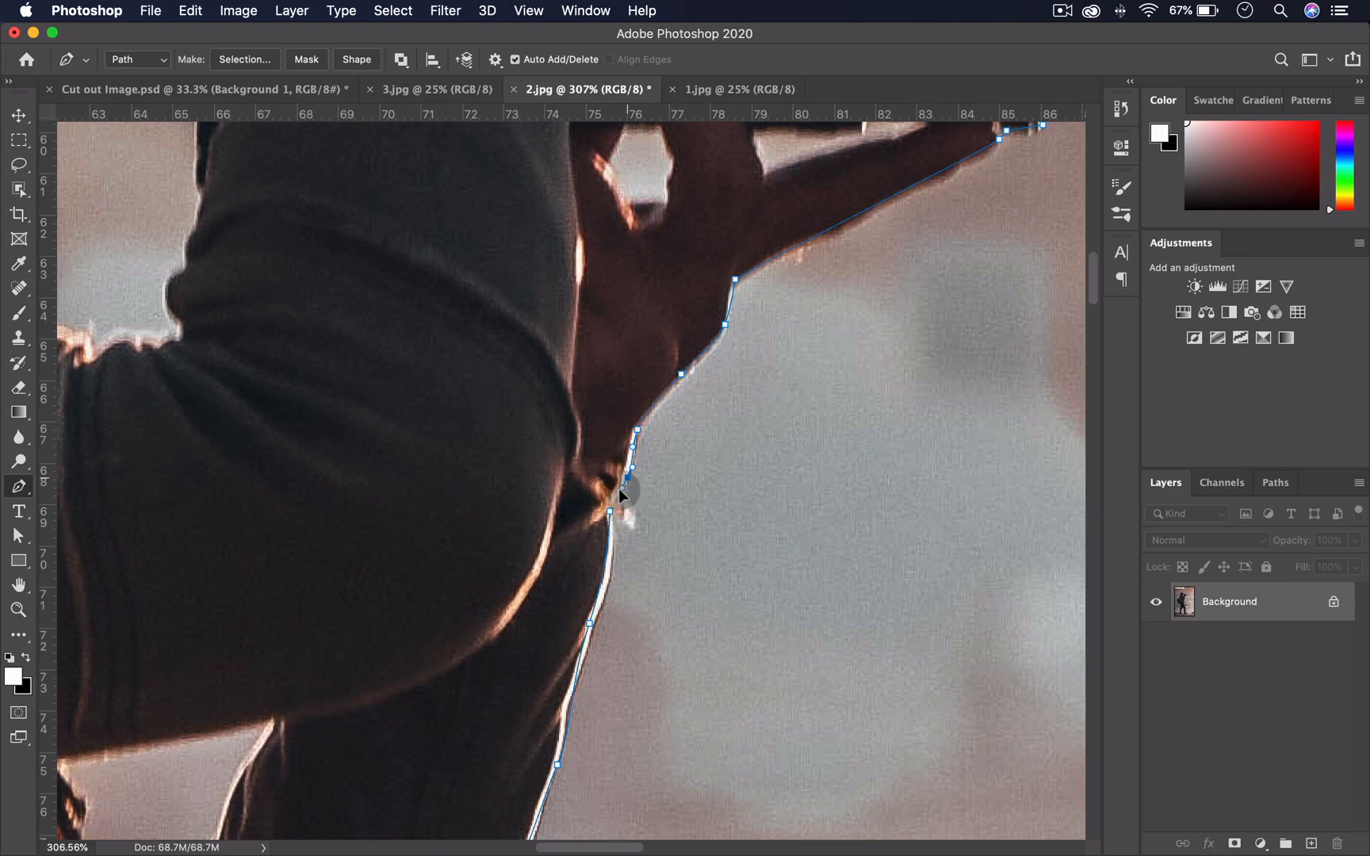
# - Convert the photographer's pen path into a new anti-aliased selection with a feather radius of 0 pixels
pyautogui.rightClick(599, 379)
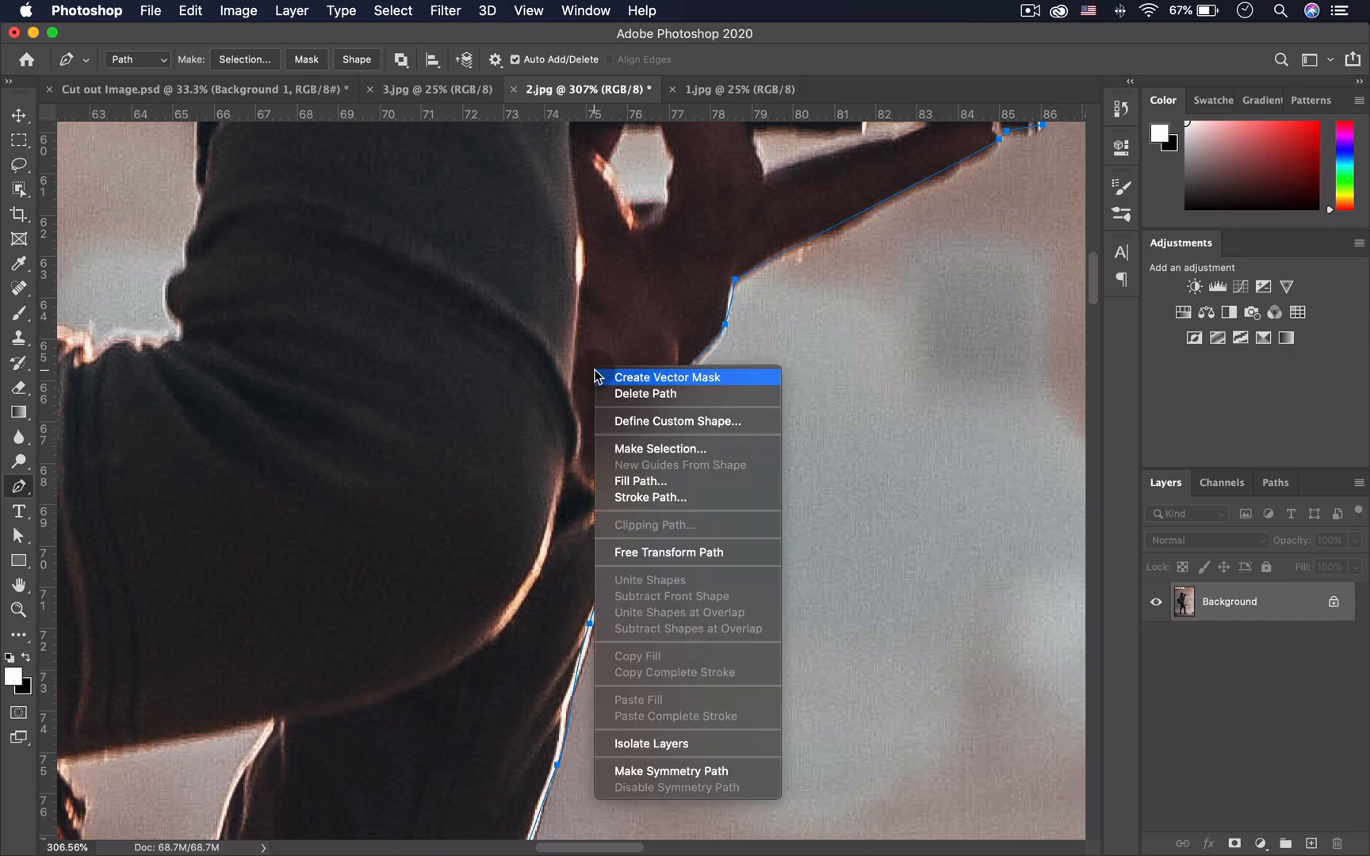
pyautogui.click(643, 449)
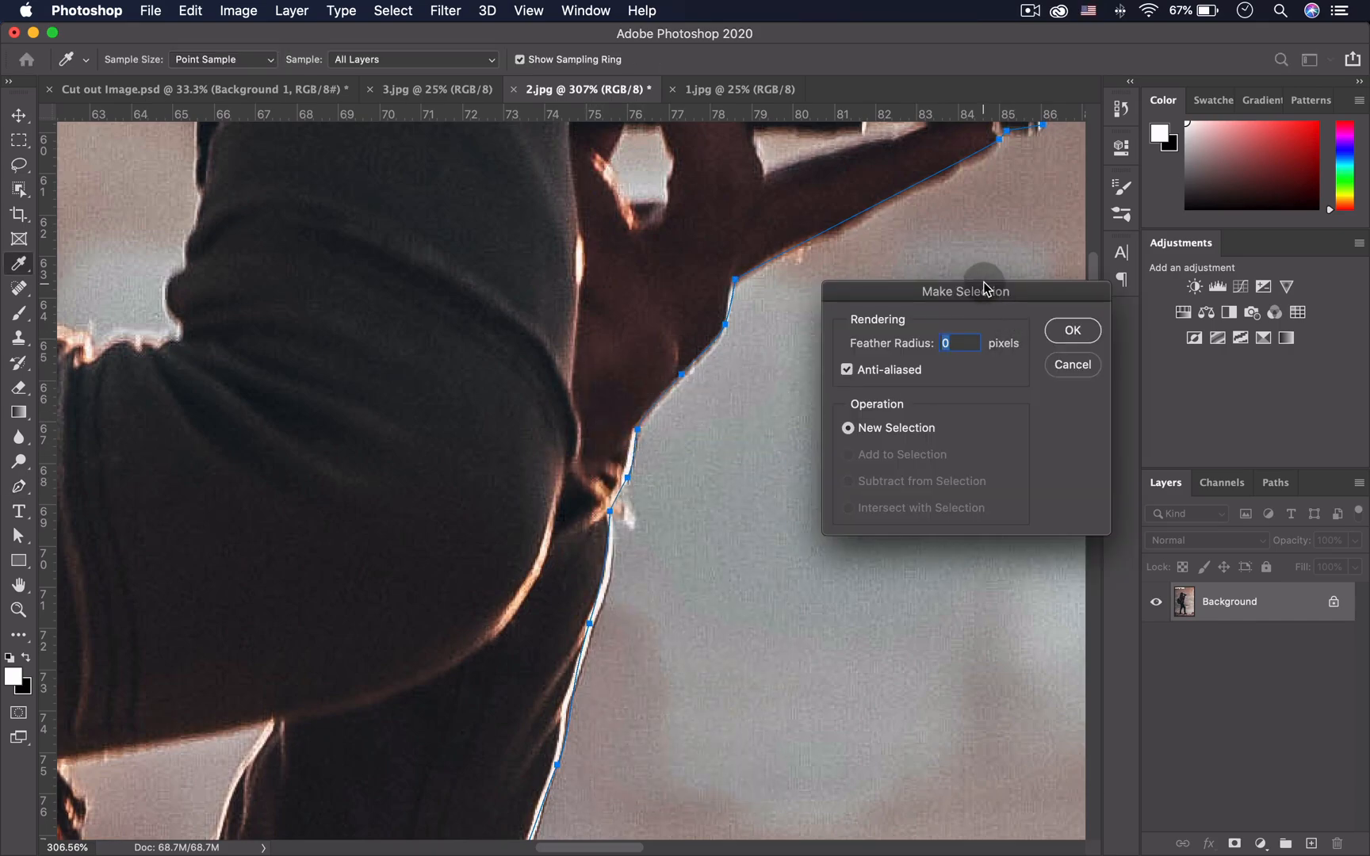
pyautogui.moveTo(985, 289); pyautogui.dragTo(888, 313)
pyautogui.click(975, 355)
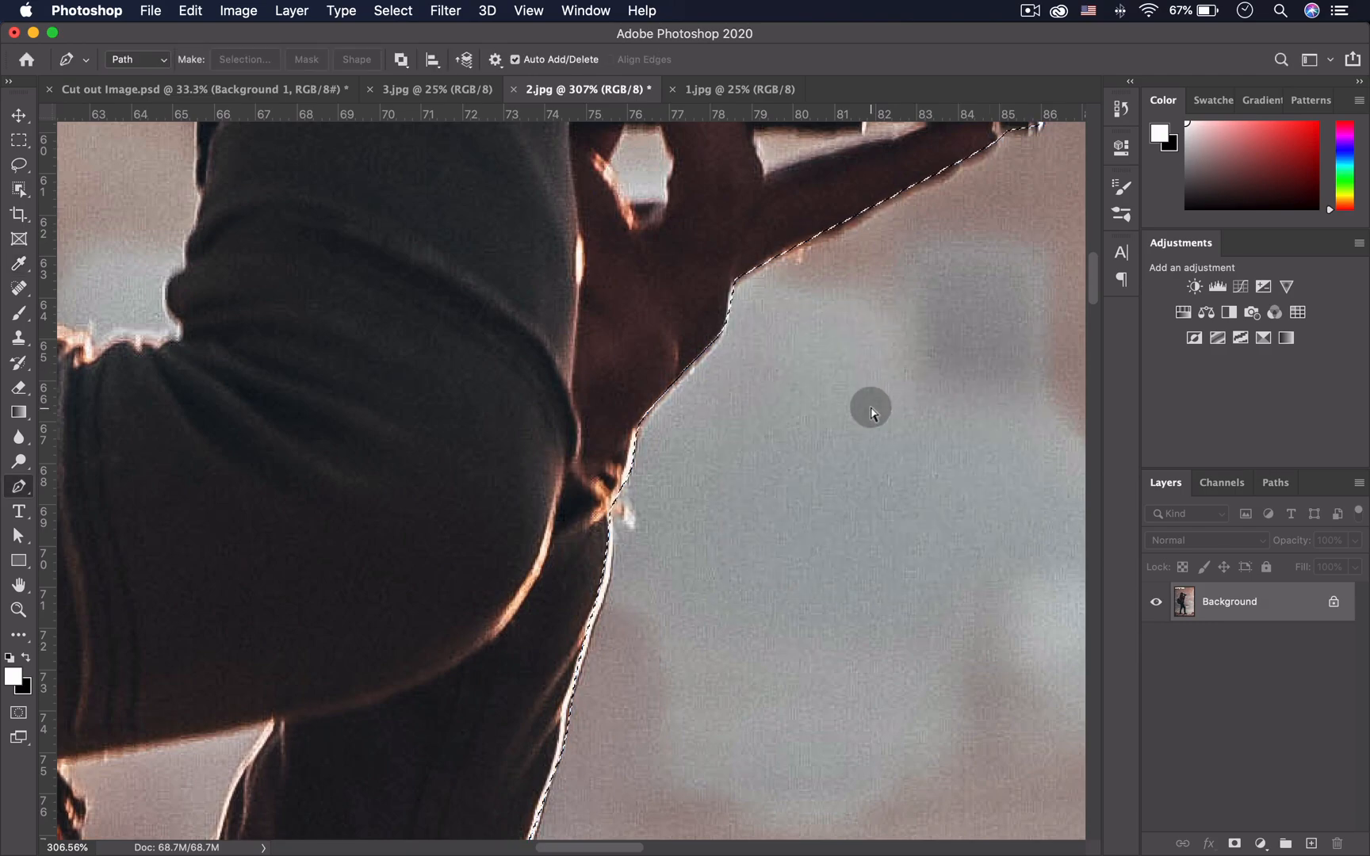
pyautogui.press('super+0')
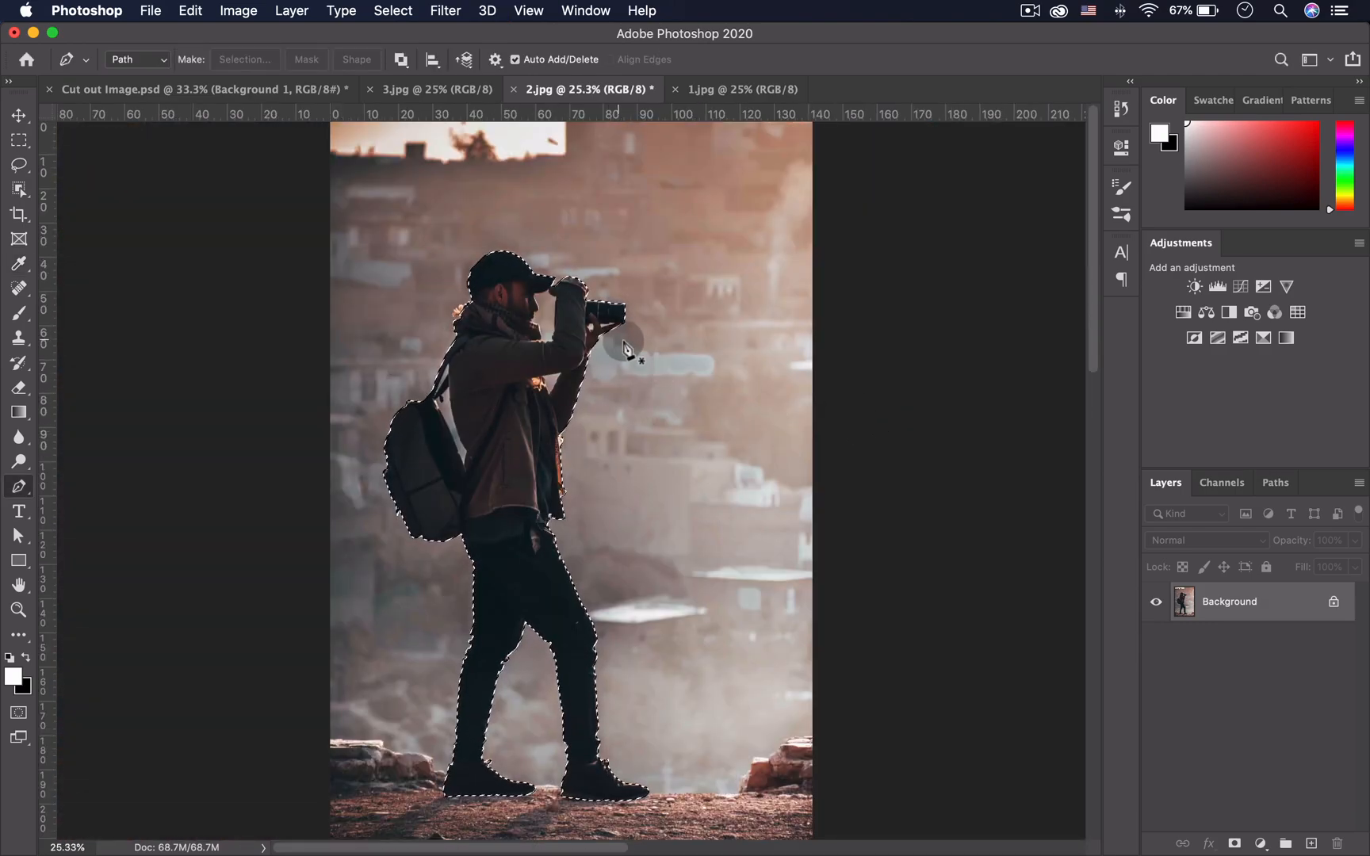
# - Subtract the background gap between the photographer's back and backpack from the selection with the Quick Selection tool
pyautogui.press('z')
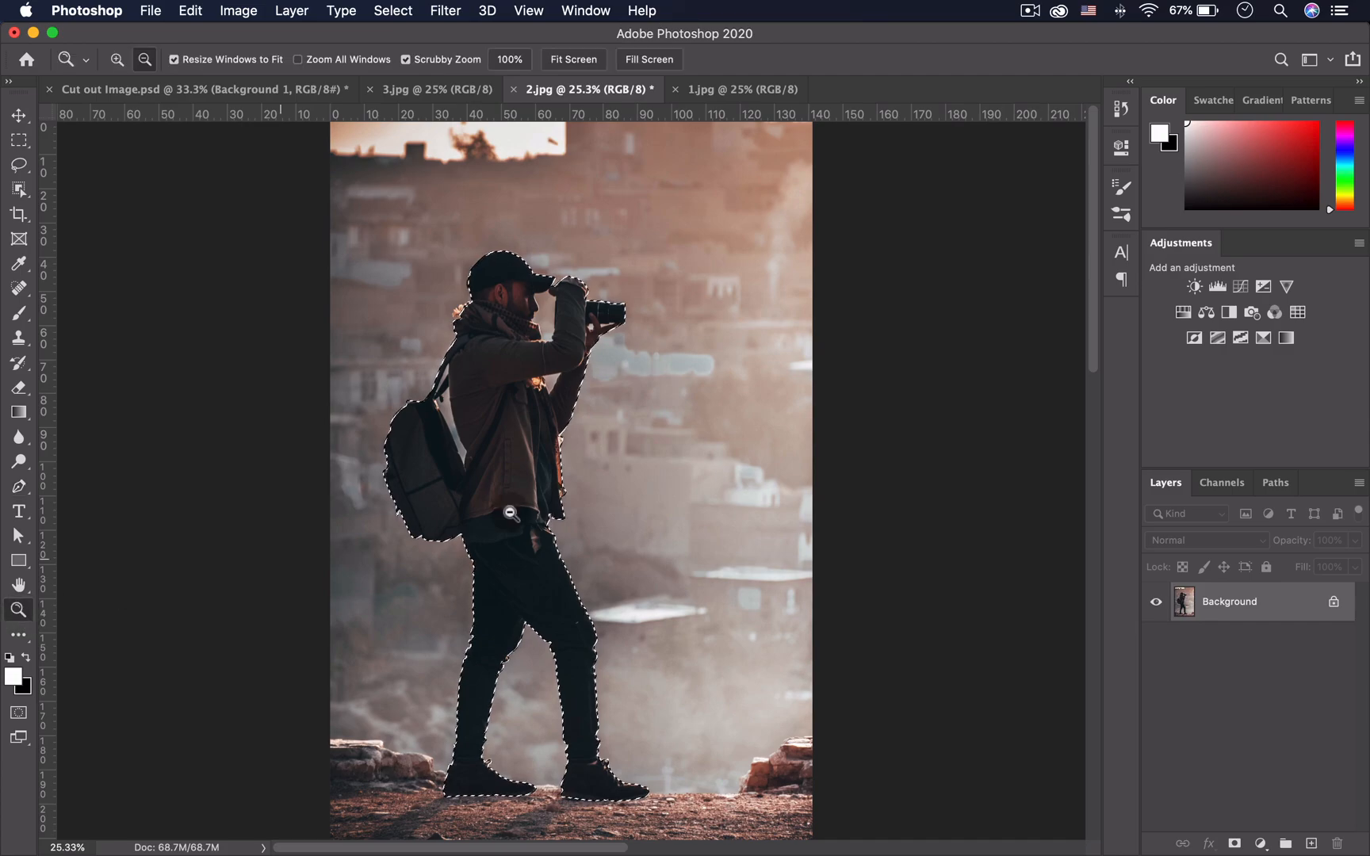
pyautogui.moveTo(466, 409); pyautogui.dragTo(523, 409)
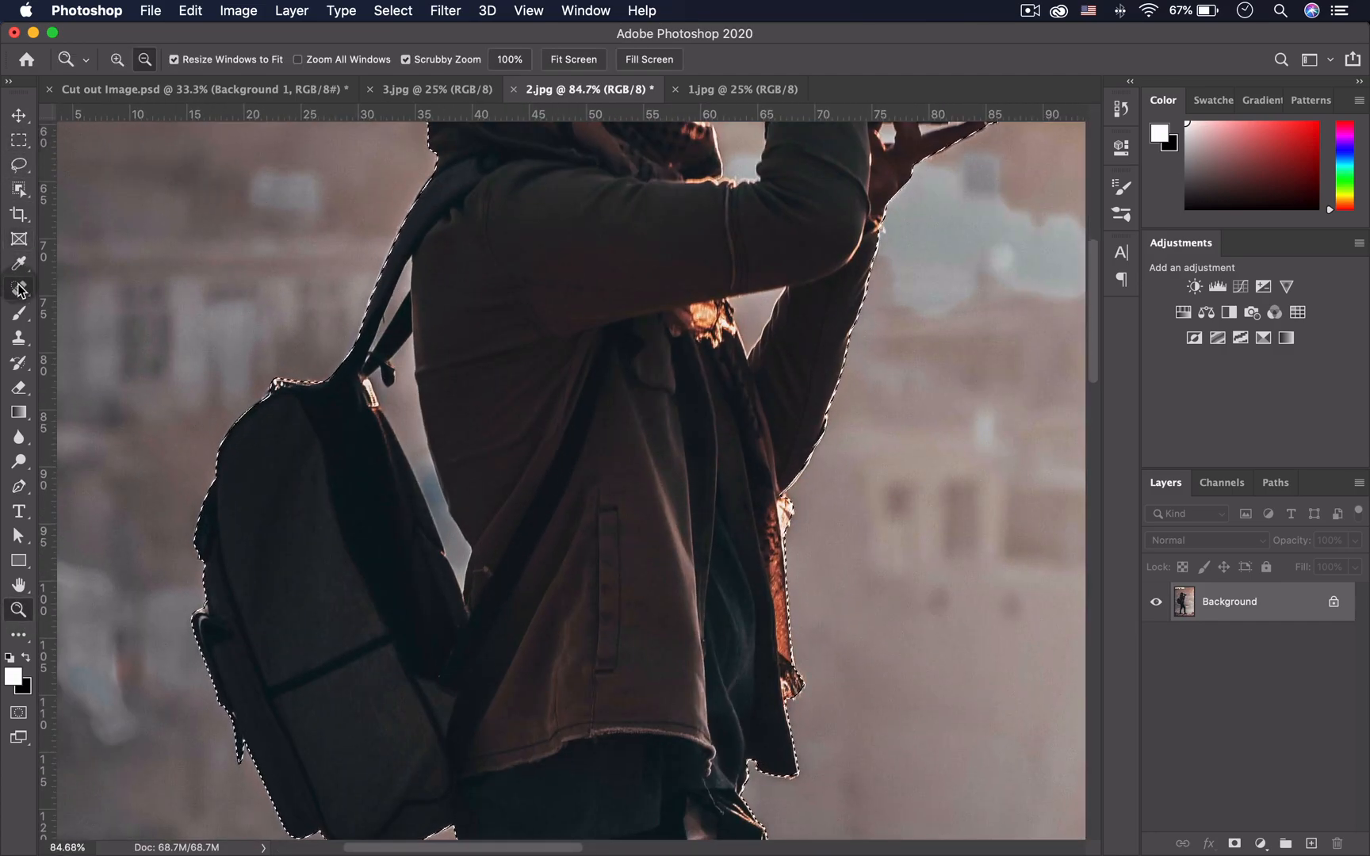
pyautogui.click(21, 190)
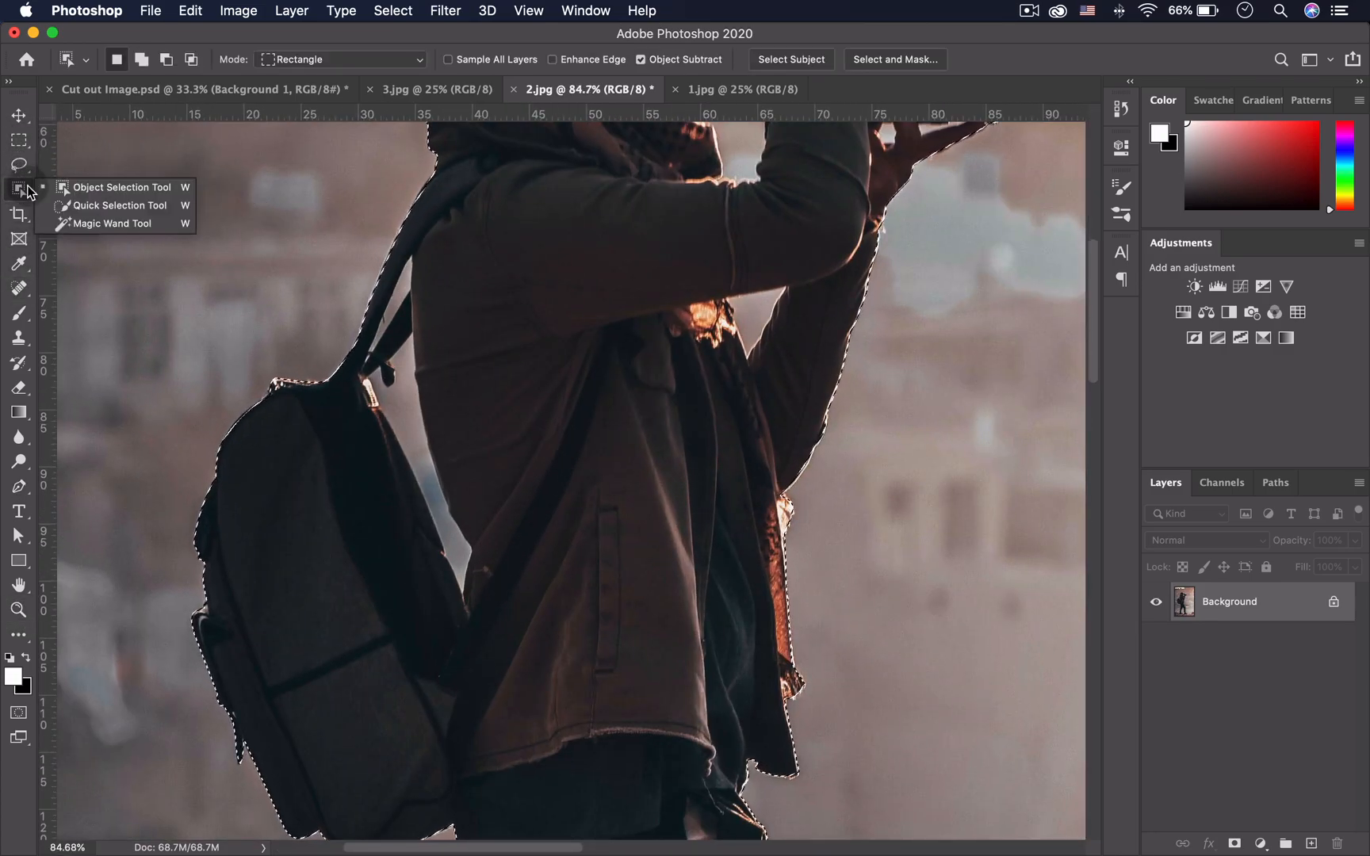
pyautogui.click(118, 205)
pyautogui.click(179, 60)
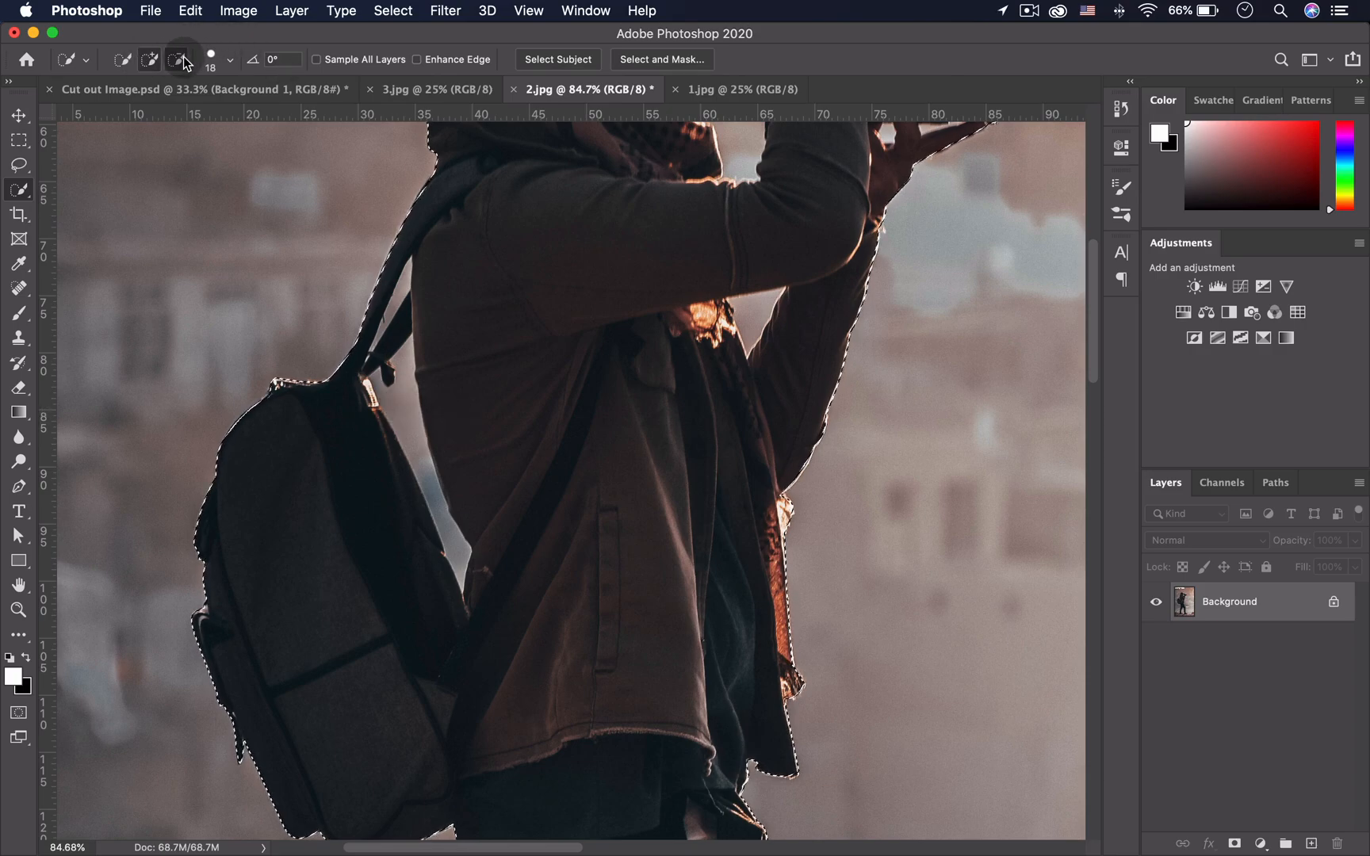
pyautogui.moveTo(406, 404); pyautogui.dragTo(450, 539)
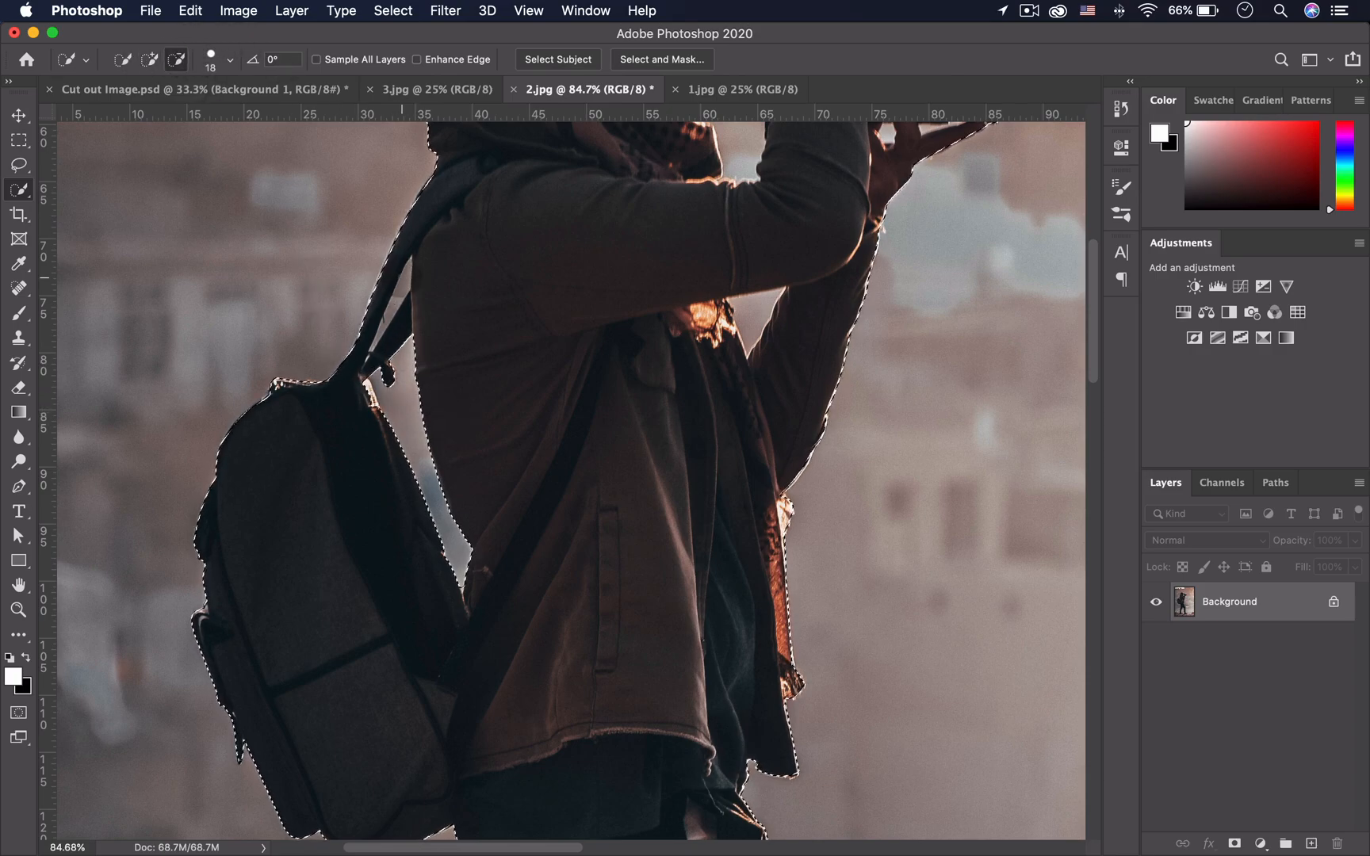
pyautogui.press('super+d')
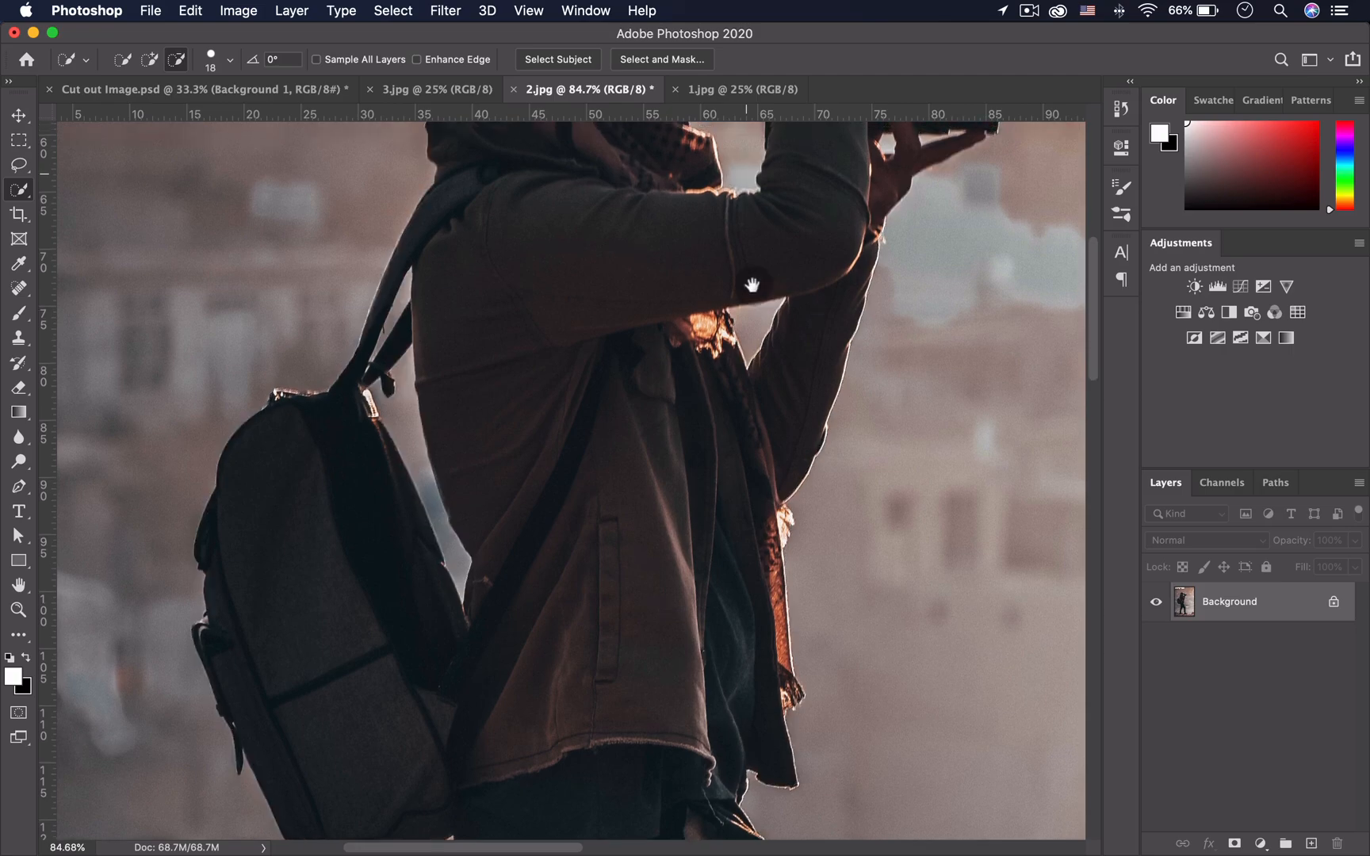
# - Subtract the small background gap between the photographer's hand and the camera lens from the selection
pyautogui.moveTo(747, 244); pyautogui.dragTo(764, 428)
pyautogui.click(903, 321)
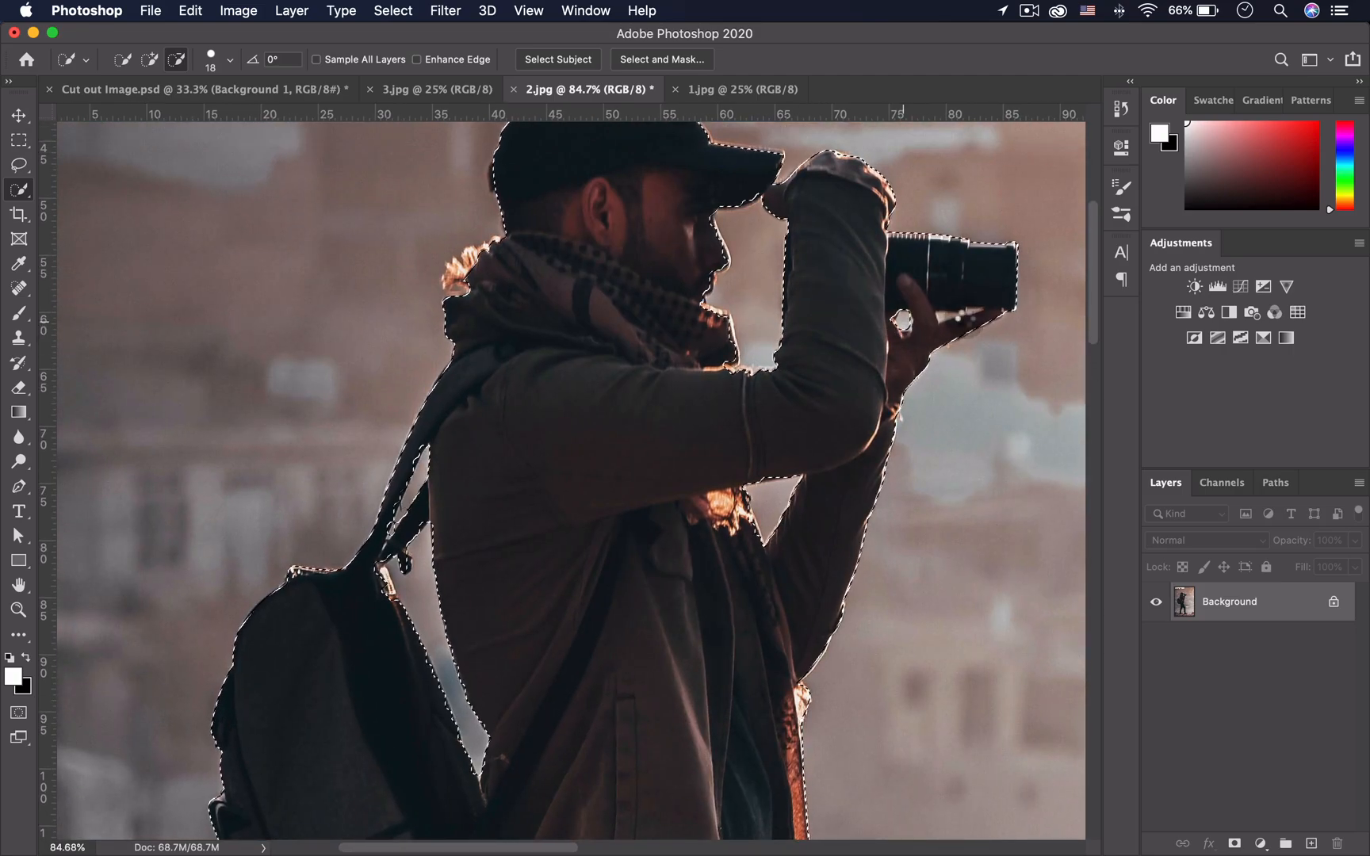
pyautogui.click(943, 318)
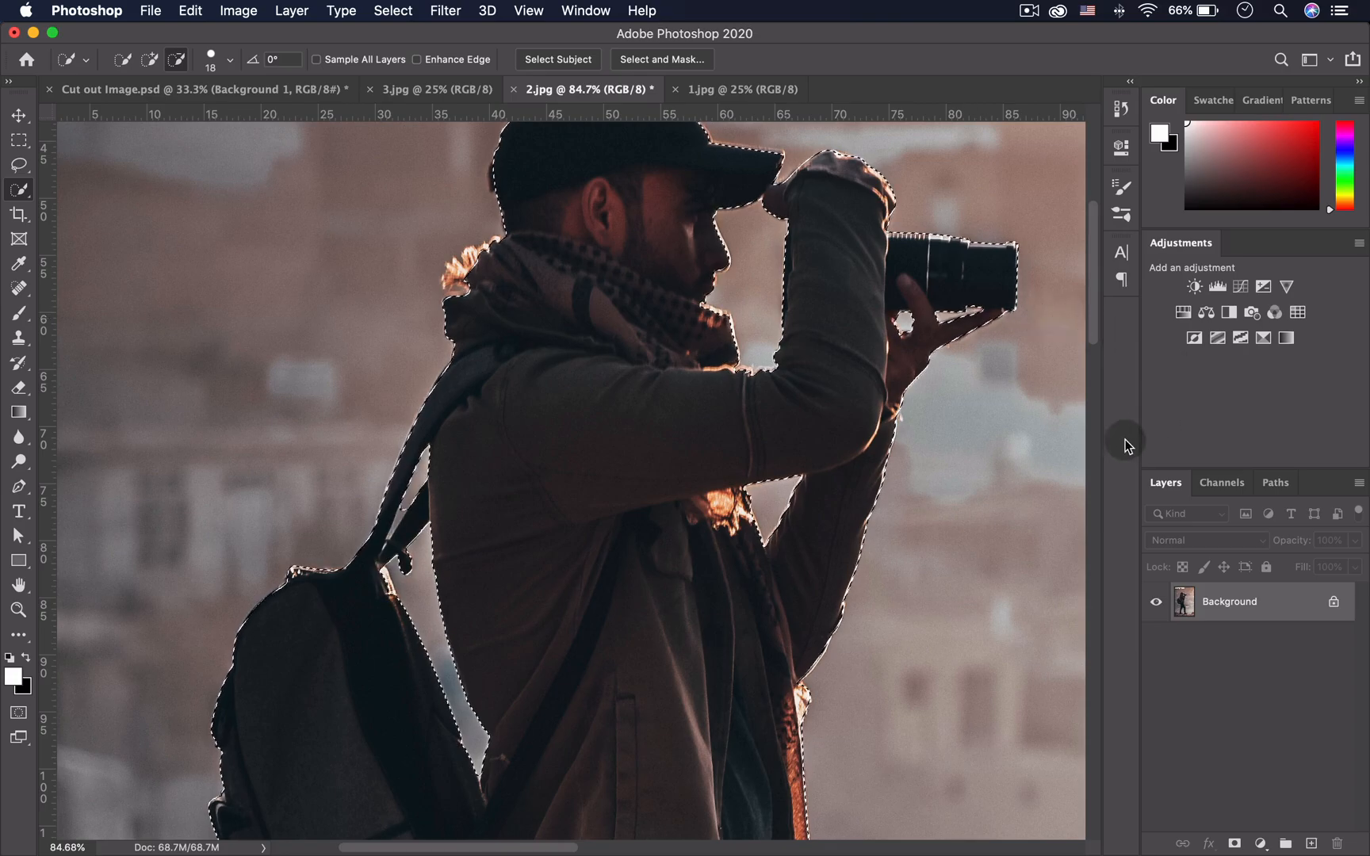
pyautogui.press('super+0')
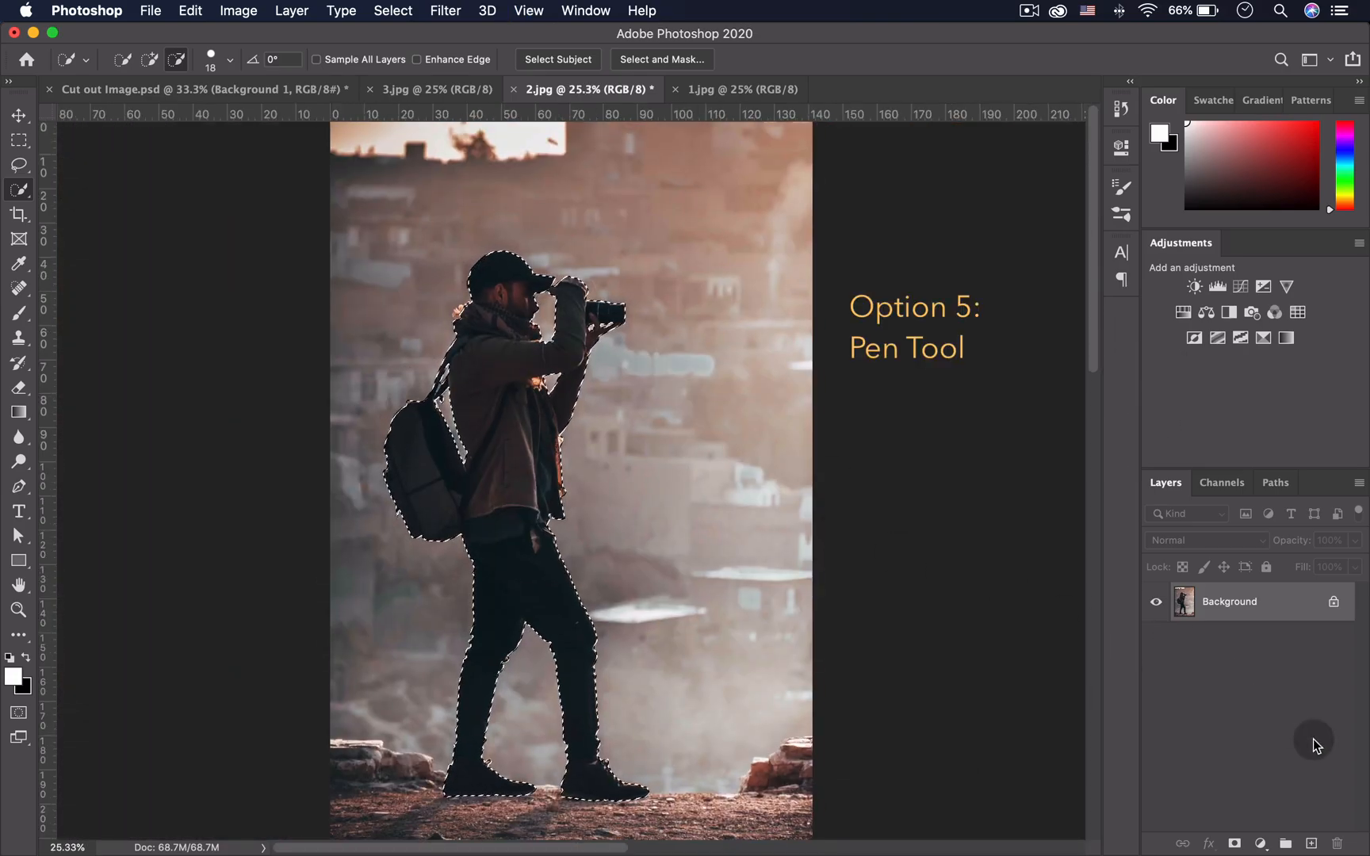
# - Test the photographer's cut-out with a layer mask, inspect its edges from the shoes to the cap, and undo the mask
pyautogui.click(1234, 843)
pyautogui.press('z')
pyautogui.moveTo(599, 654); pyautogui.dragTo(559, 493)
pyautogui.moveTo(581, 750); pyautogui.dragTo(673, 673)
pyautogui.moveTo(569, 243); pyautogui.dragTo(645, 639)
pyautogui.moveTo(520, 238); pyautogui.dragTo(726, 448)
pyautogui.moveTo(333, 242); pyautogui.dragTo(441, 554)
pyautogui.moveTo(382, 247); pyautogui.dragTo(336, 550)
pyautogui.moveTo(636, 367); pyautogui.dragTo(458, 451)
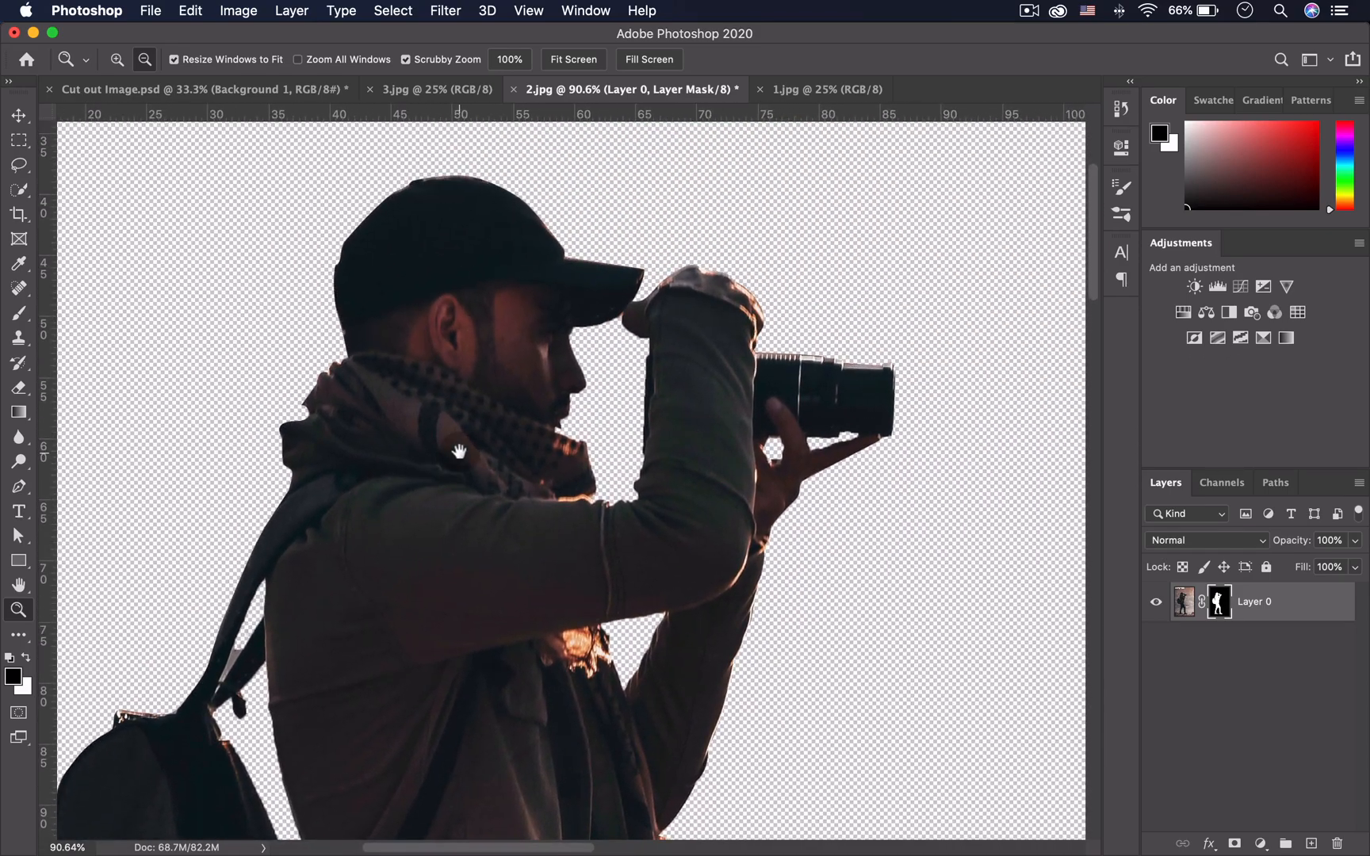
pyautogui.moveTo(653, 490); pyautogui.dragTo(445, 462)
pyautogui.press('super+0')
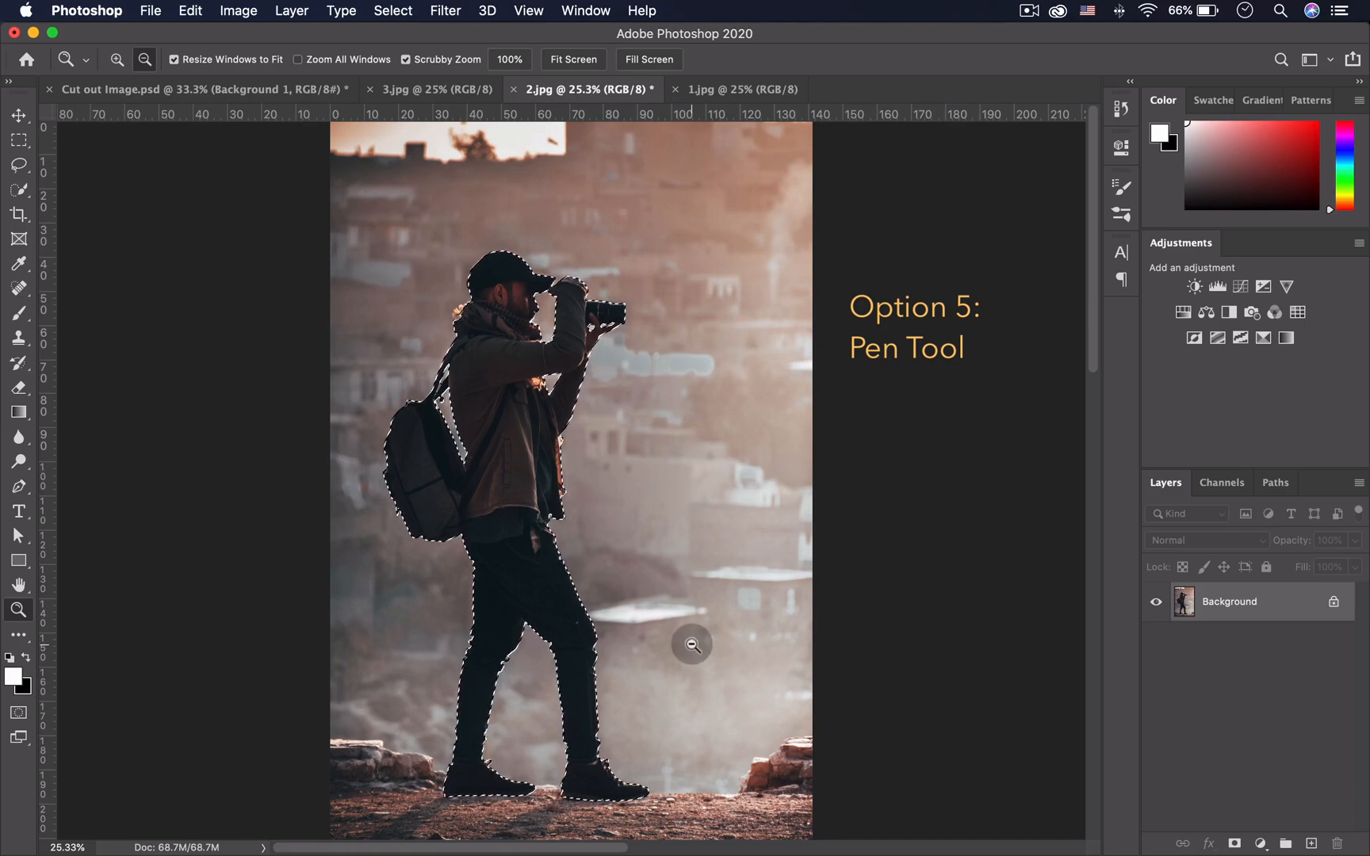
# - Switch to 3.jpg and select the girl and the woman using the Object Selection tool's Select Subject command
pyautogui.click(457, 89)
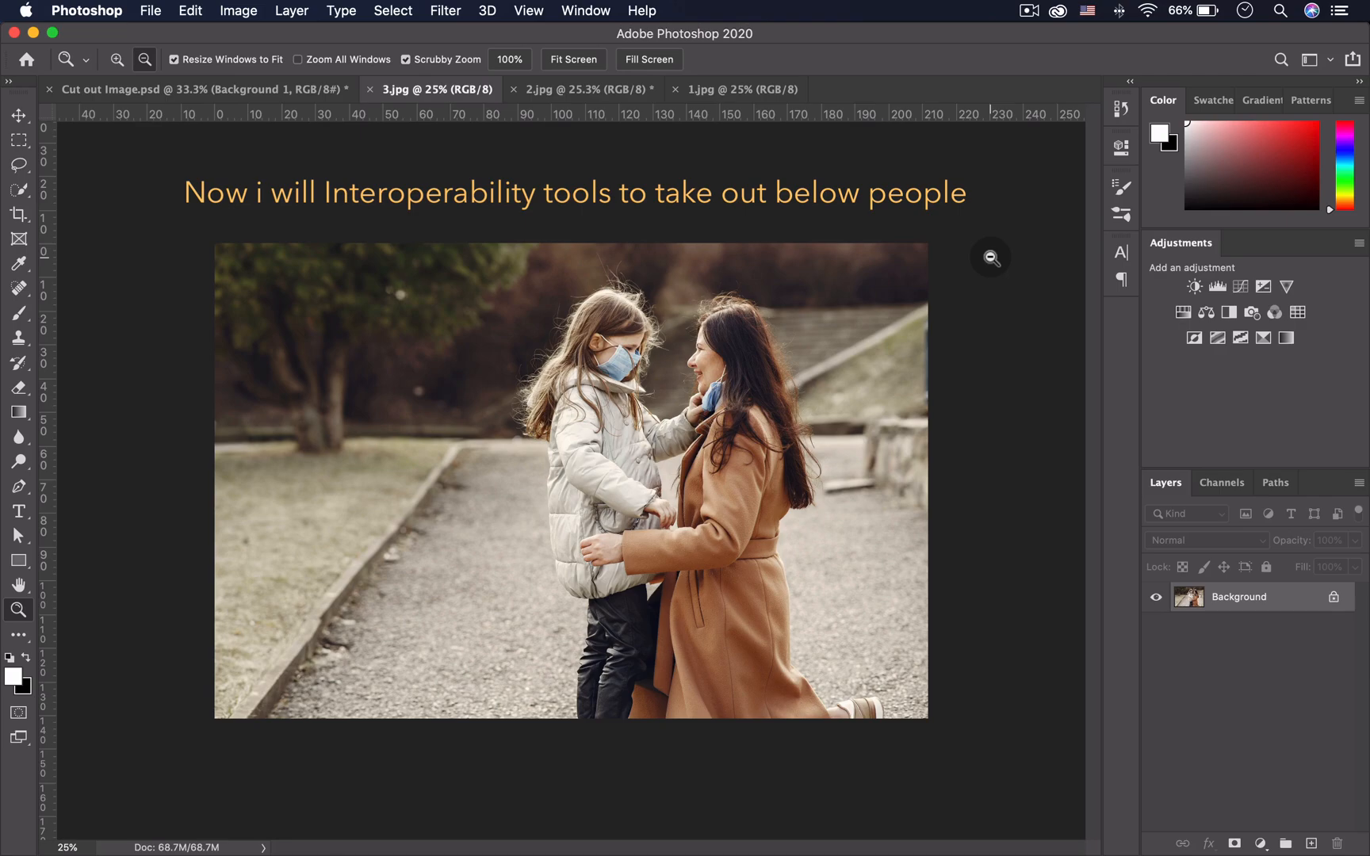
pyautogui.click(18, 142)
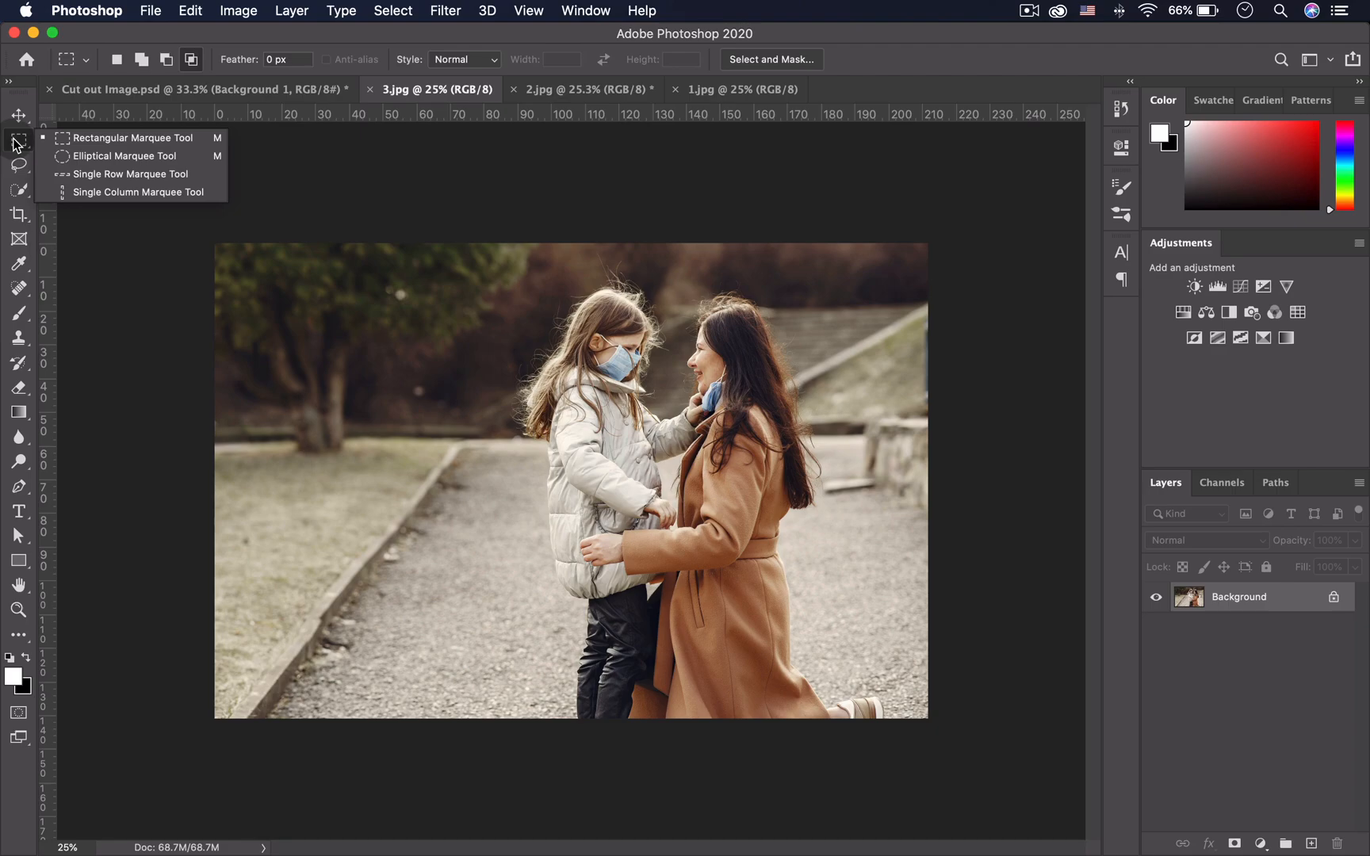
pyautogui.click(19, 191)
pyautogui.moveTo(19, 191)
pyautogui.mouseDown()
pyautogui.moveTo(107, 202)
pyautogui.moveTo(119, 184)
pyautogui.mouseUp()
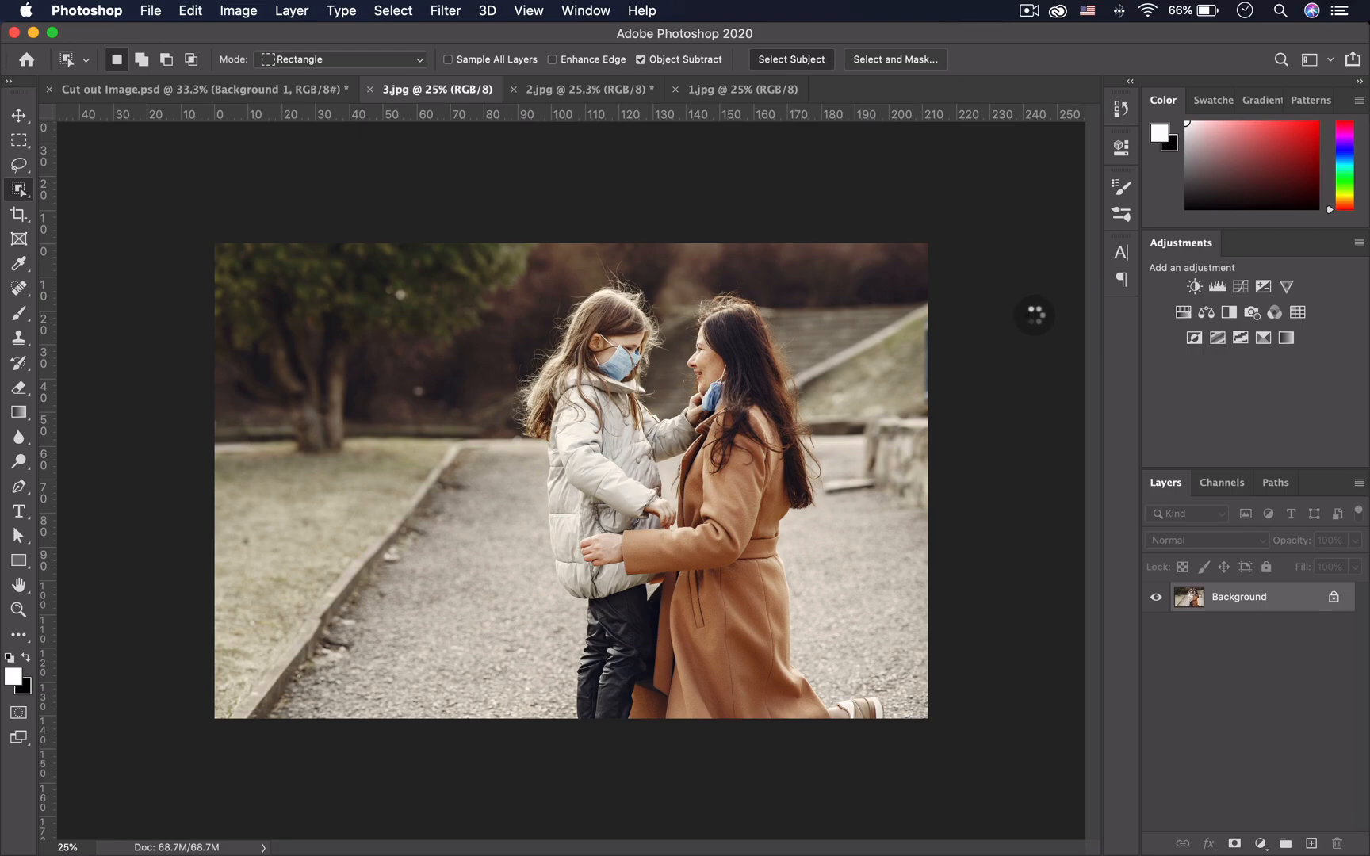
# - Add the woman's lower leg and shoe to the selection with the Quick Selection tool in add mode
pyautogui.press('z')
pyautogui.moveTo(726, 626); pyautogui.dragTo(790, 490)
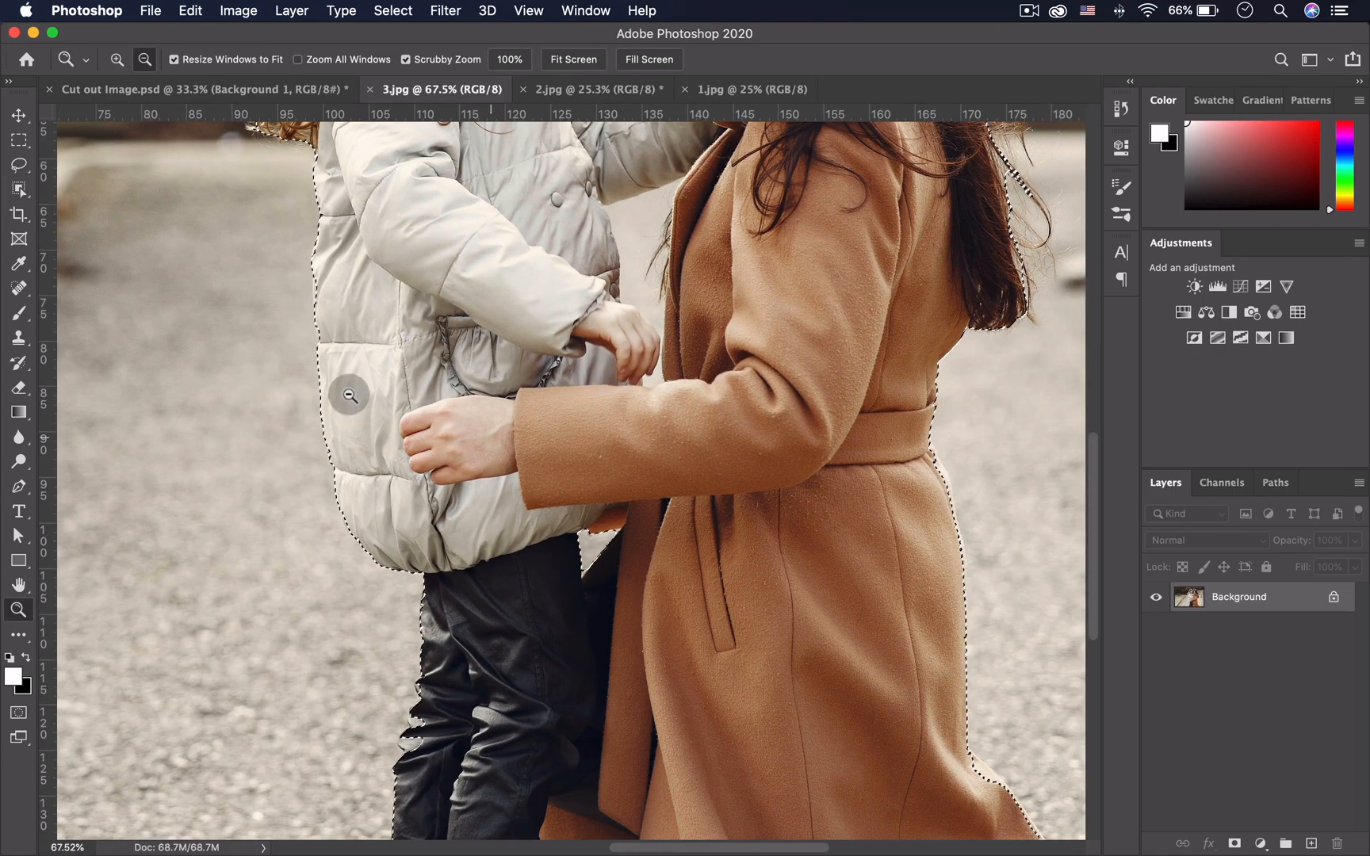
pyautogui.click(21, 189)
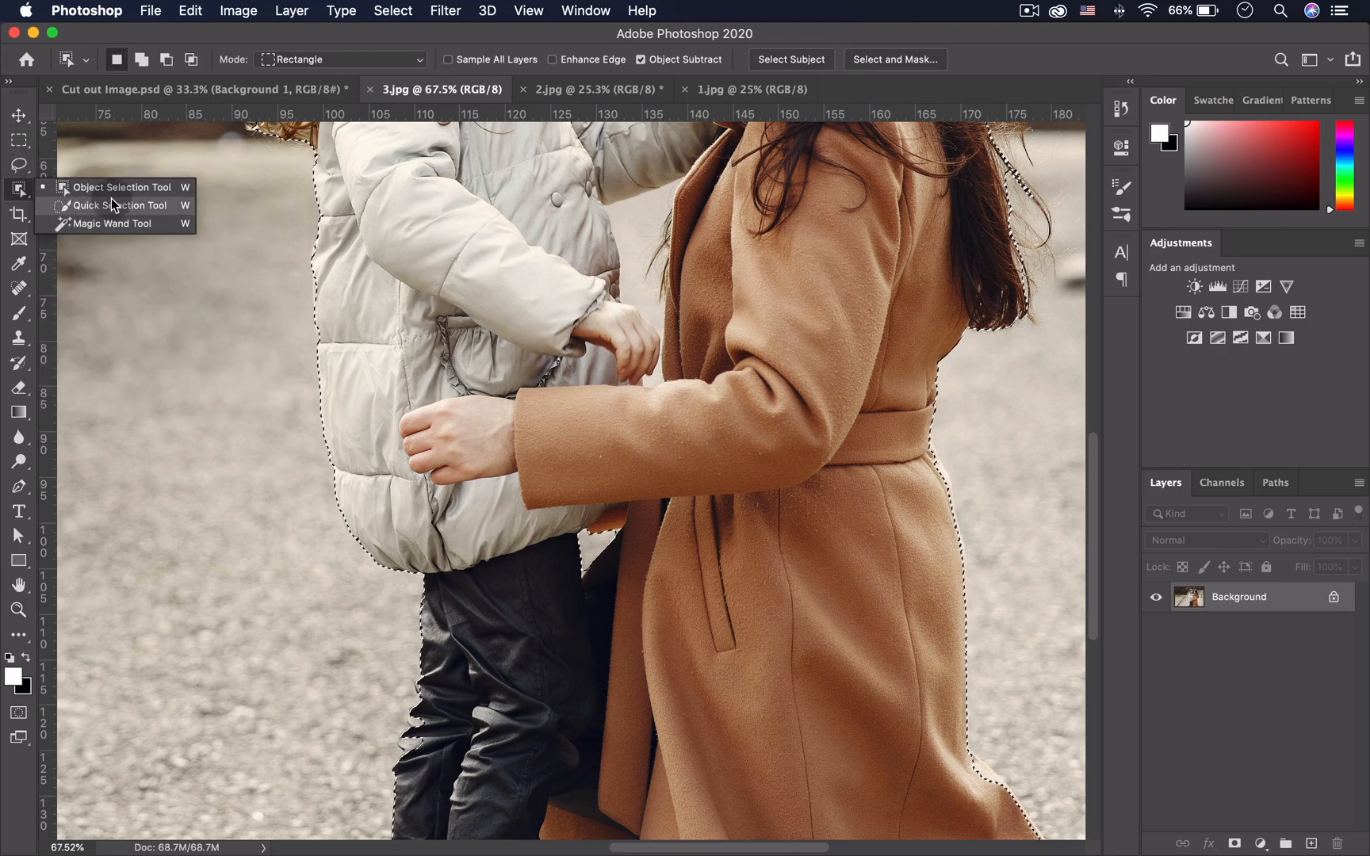
pyautogui.click(111, 204)
pyautogui.scroll(-6, 938, 663)
pyautogui.hscroll(3, 901, 641)
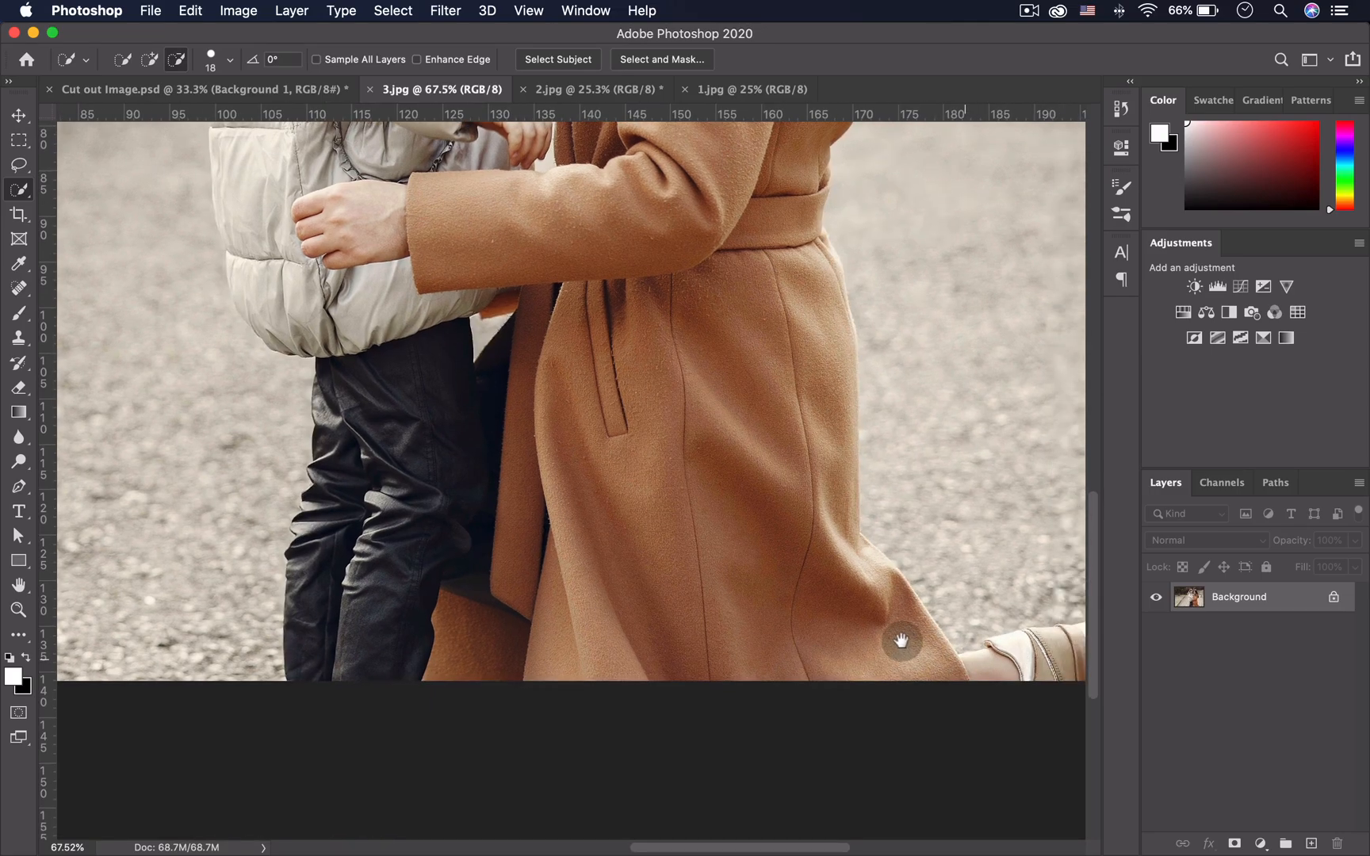
pyautogui.moveTo(901, 641); pyautogui.dragTo(837, 623)
pyautogui.click(152, 62)
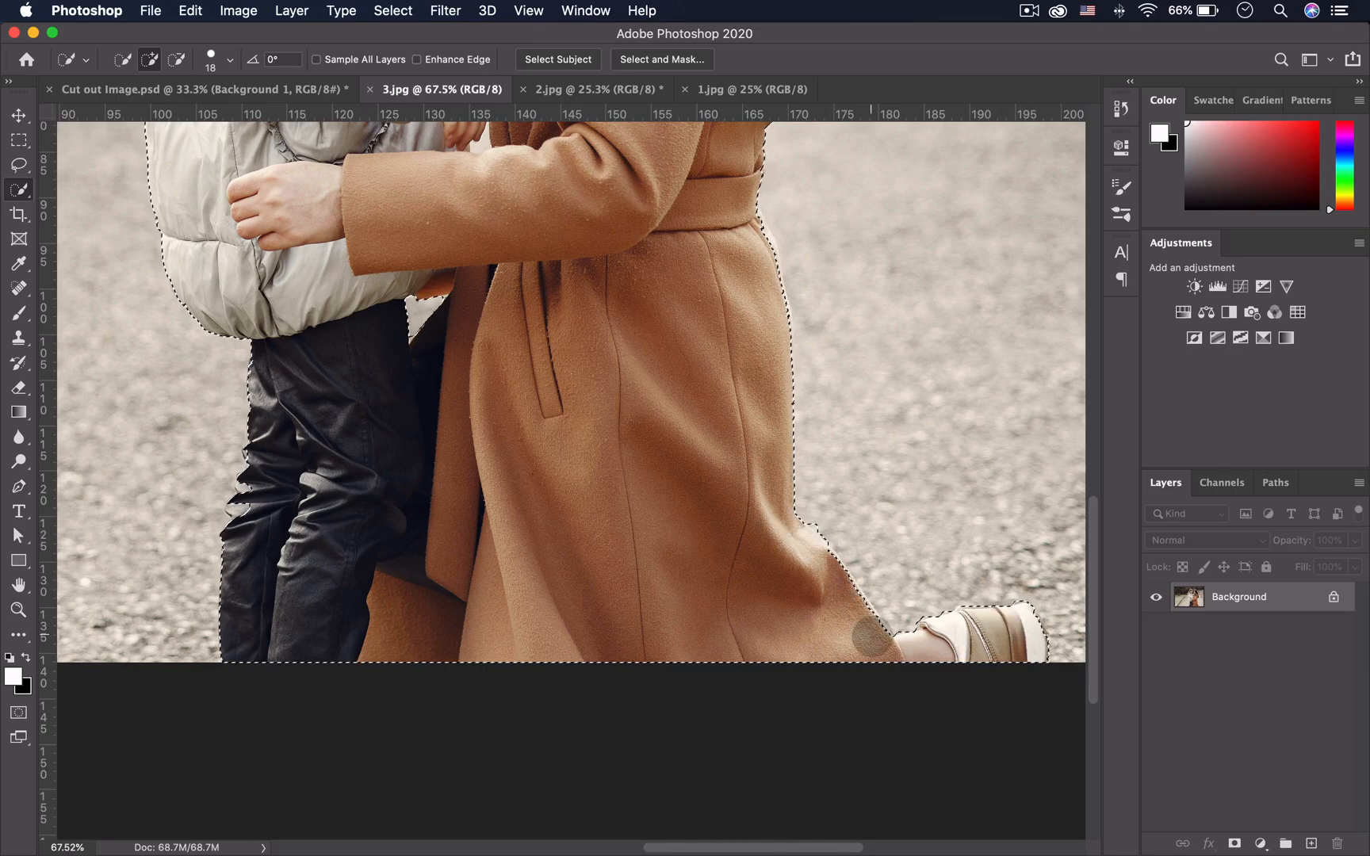
# - Subtract the background gap between the girl's jacket and the woman's coat with the Quick Selection tool
pyautogui.moveTo(542, 245); pyautogui.dragTo(715, 585)
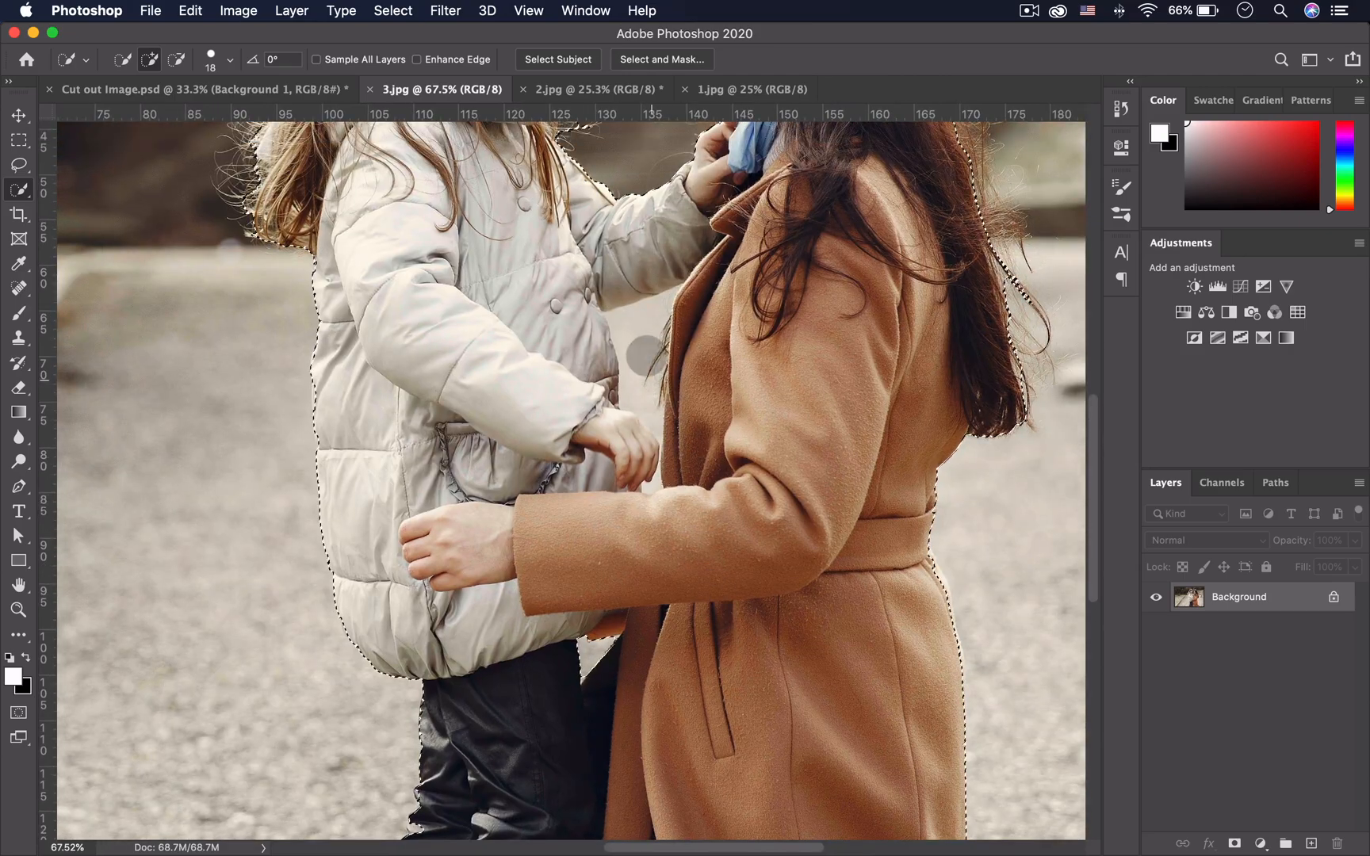
pyautogui.press('z')
pyautogui.moveTo(619, 289); pyautogui.dragTo(669, 329)
pyautogui.press('w')
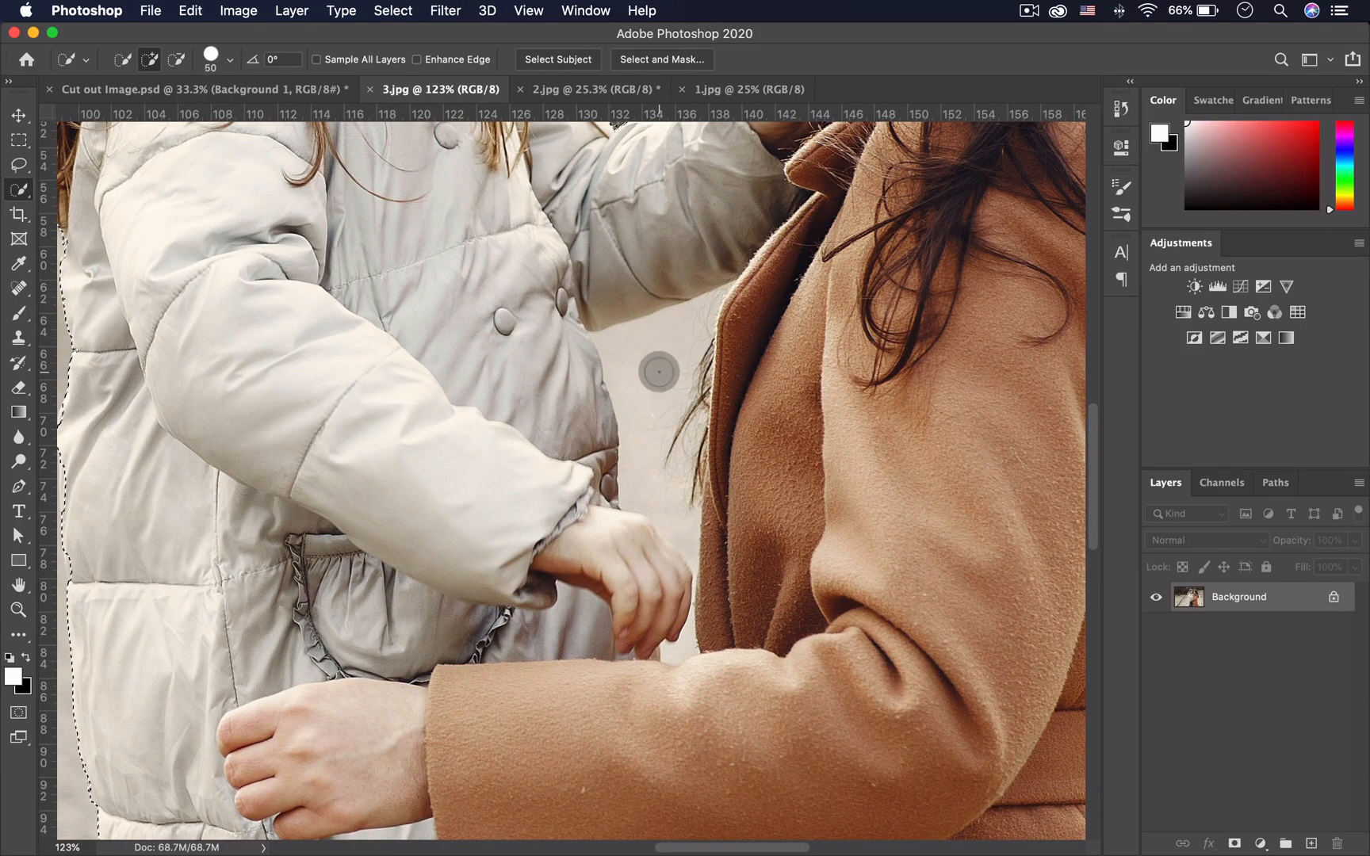
pyautogui.moveTo(652, 370)
pyautogui.mouseDown()
pyautogui.moveTo(658, 587)
pyautogui.moveTo(584, 531)
pyautogui.moveTo(631, 623)
pyautogui.moveTo(588, 638)
pyautogui.mouseUp()
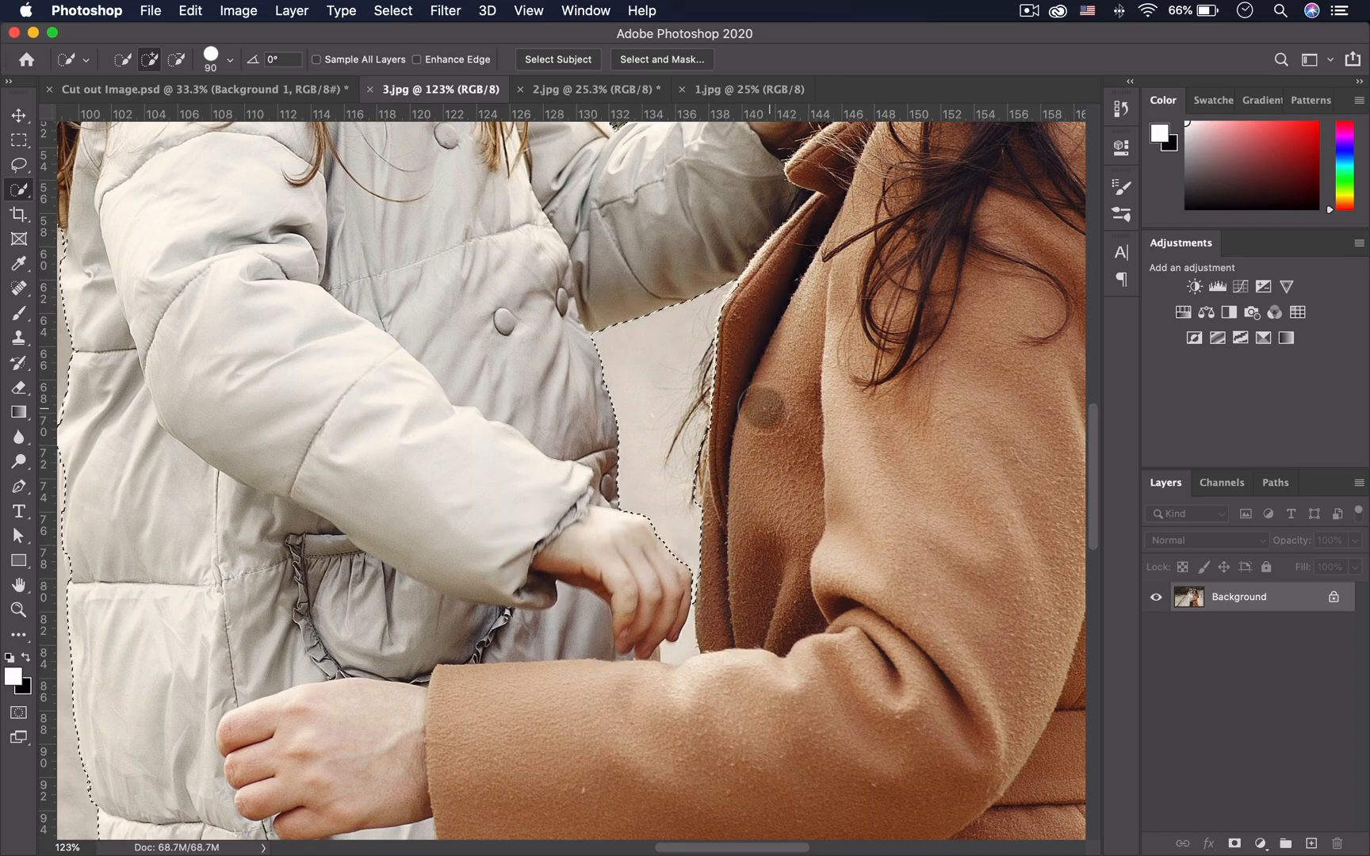
# - Clean up the selection edge along the girl's black trousers with a 90-pixel Quick Selection brush
pyautogui.moveTo(279, 673); pyautogui.dragTo(629, 444)
pyautogui.moveTo(624, 652); pyautogui.dragTo(583, 309)
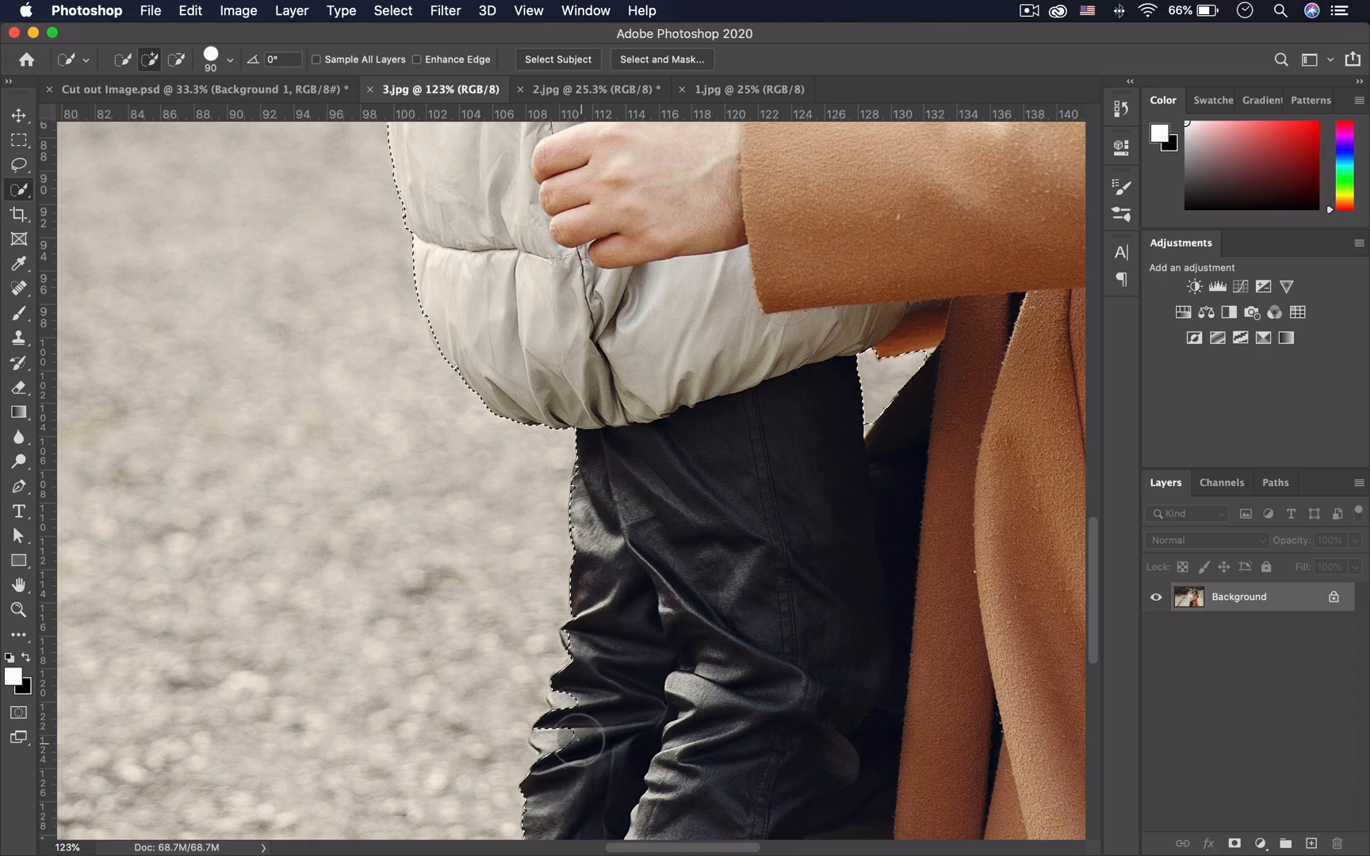
pyautogui.moveTo(586, 702)
pyautogui.mouseDown()
pyautogui.moveTo(592, 643)
pyautogui.moveTo(589, 778)
pyautogui.moveTo(577, 748)
pyautogui.mouseUp()
pyautogui.moveTo(711, 663); pyautogui.dragTo(574, 793)
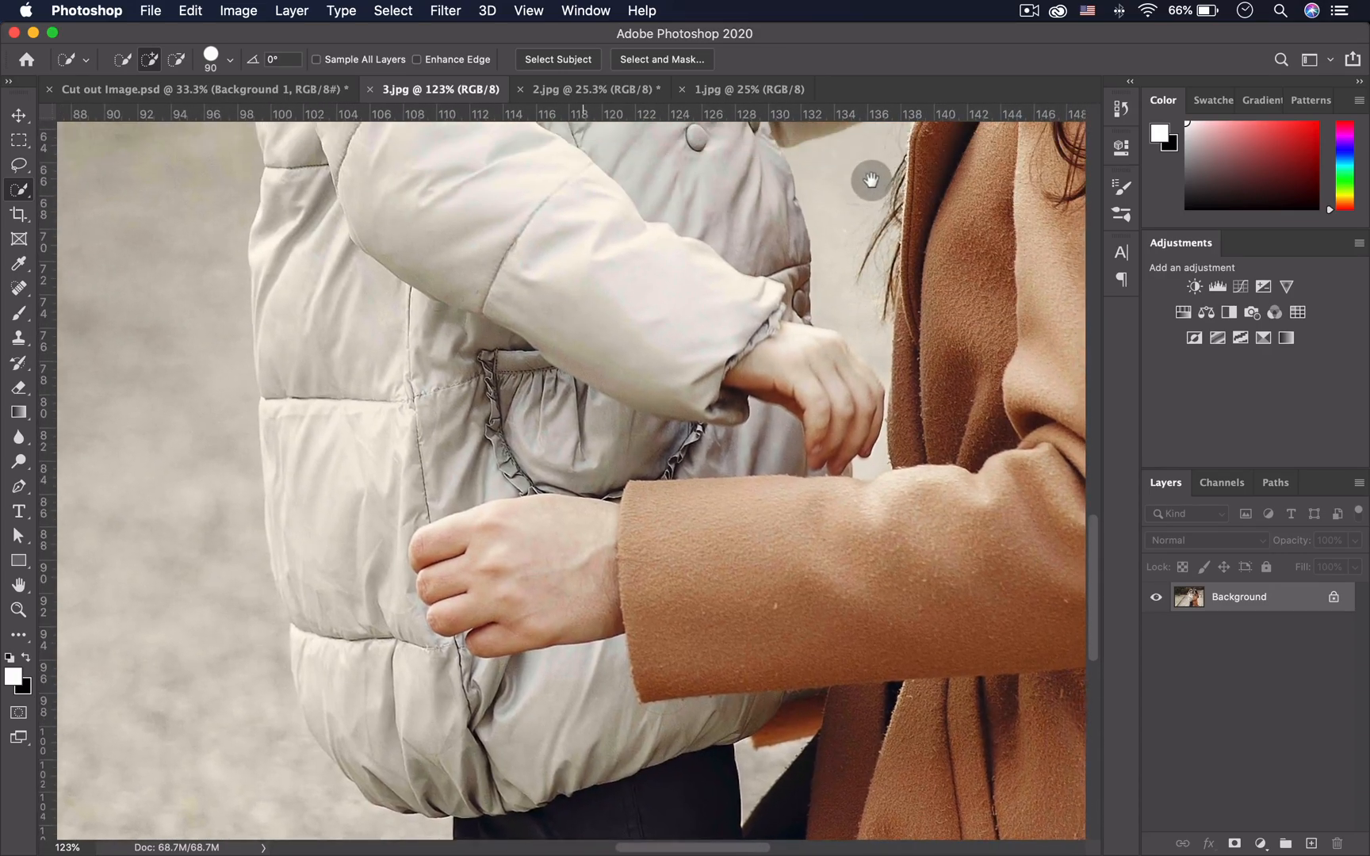
# - Add a loose freehand outline around all the girl's flyaway hair to the selection with the Lasso tool, feather 0 px
pyautogui.moveTo(874, 174); pyautogui.dragTo(493, 745)
pyautogui.moveTo(715, 354); pyautogui.dragTo(594, 581)
pyautogui.press('z')
pyautogui.moveTo(725, 346); pyautogui.dragTo(654, 372)
pyautogui.moveTo(229, 435); pyautogui.dragTo(496, 697)
pyautogui.moveTo(591, 596); pyautogui.dragTo(689, 281)
pyautogui.moveTo(580, 566)
pyautogui.mouseDown()
pyautogui.moveTo(558, 573)
pyautogui.moveTo(583, 512)
pyautogui.mouseUp()
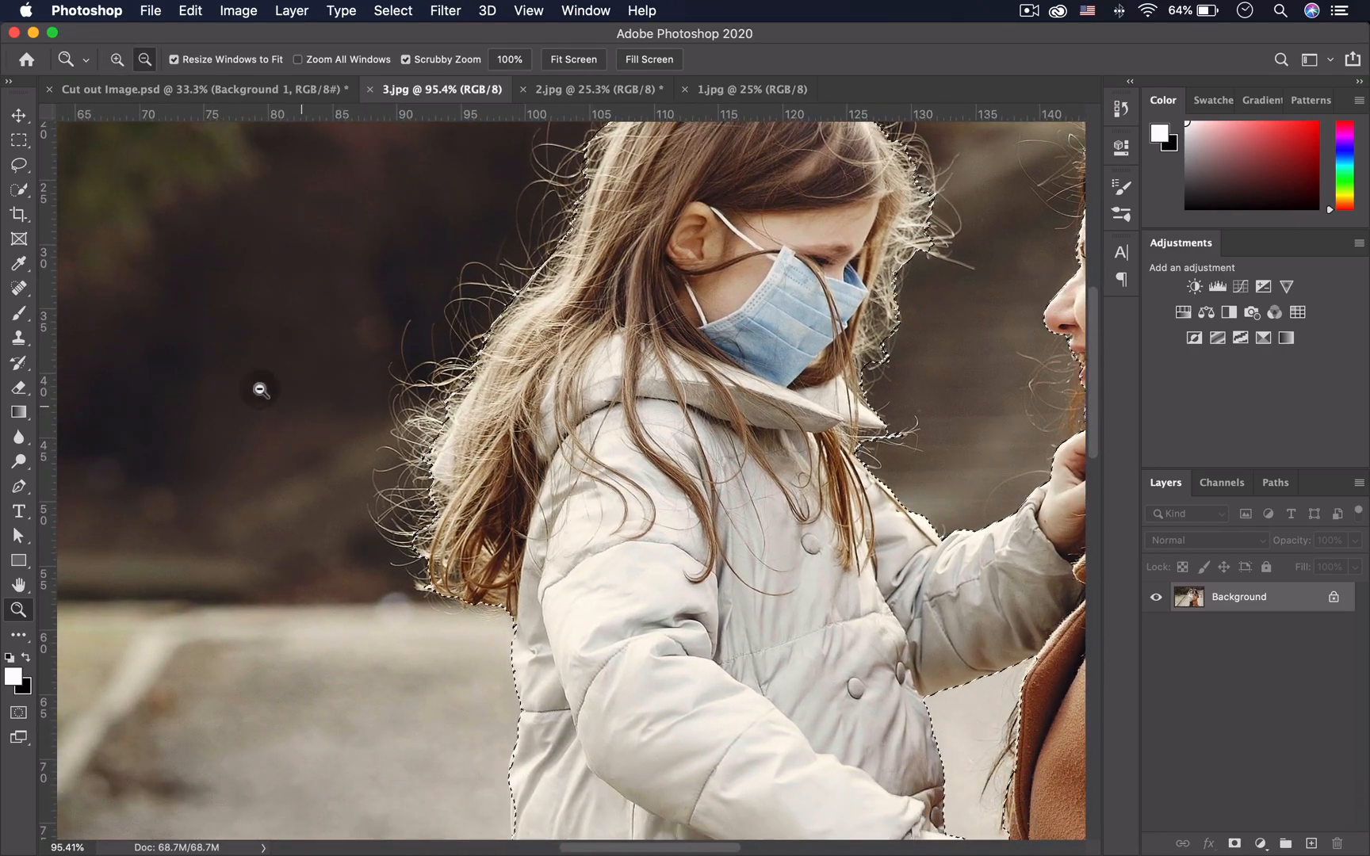
pyautogui.click(19, 164)
pyautogui.click(141, 59)
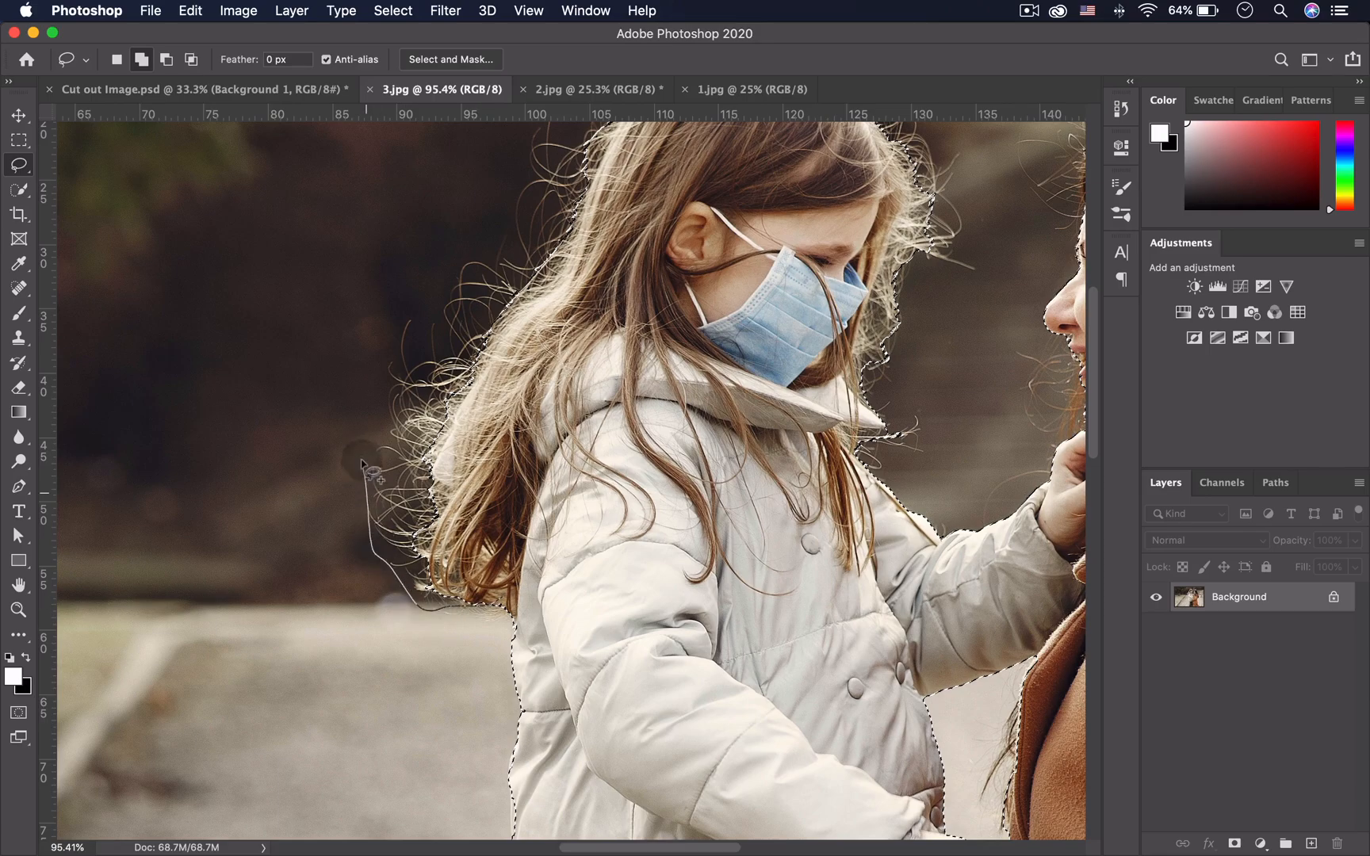
pyautogui.moveTo(536, 126)
pyautogui.mouseDown()
pyautogui.moveTo(547, 133)
pyautogui.moveTo(347, 449)
pyautogui.mouseUp()
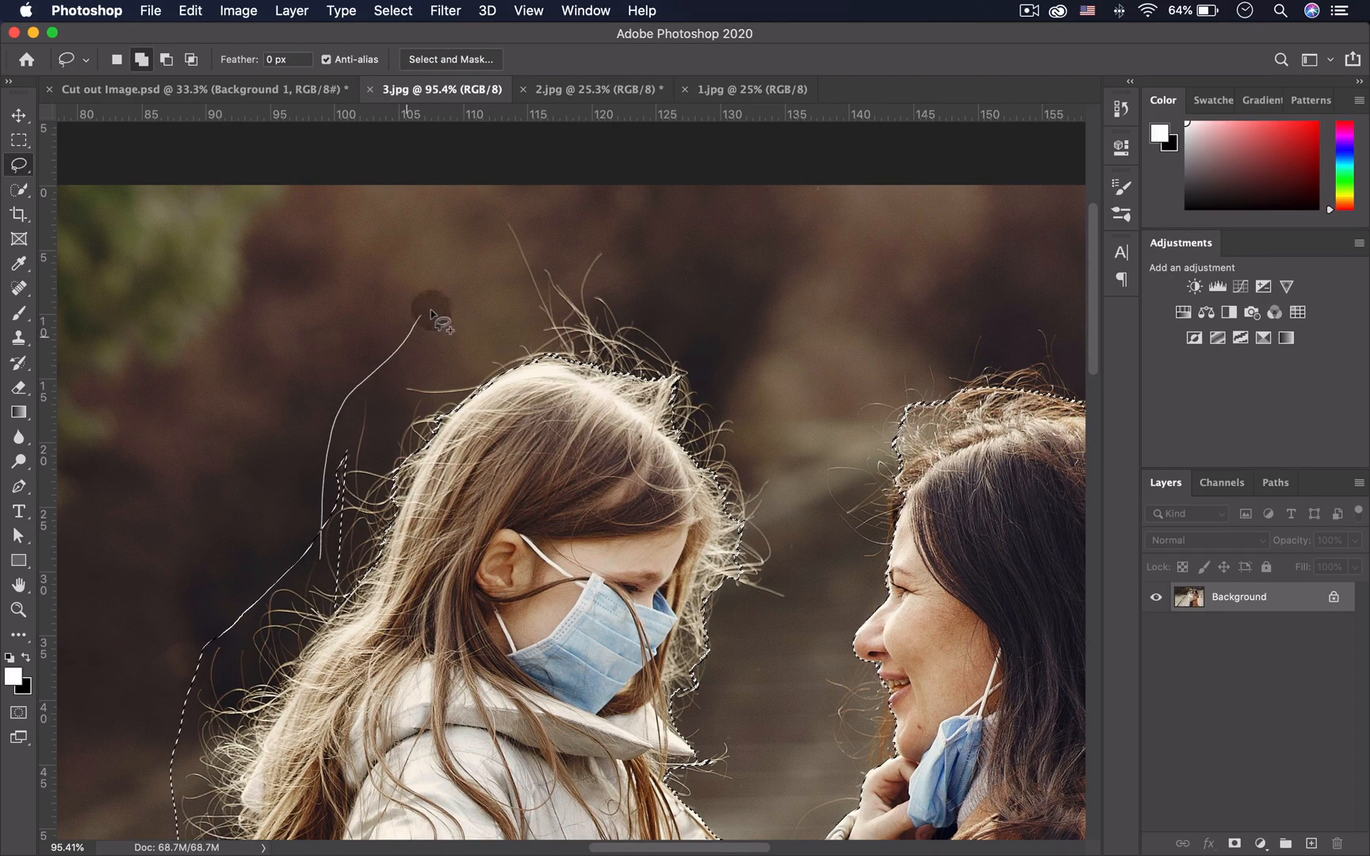
pyautogui.moveTo(757, 610)
pyautogui.mouseDown()
pyautogui.moveTo(658, 725)
pyautogui.moveTo(634, 731)
pyautogui.mouseUp()
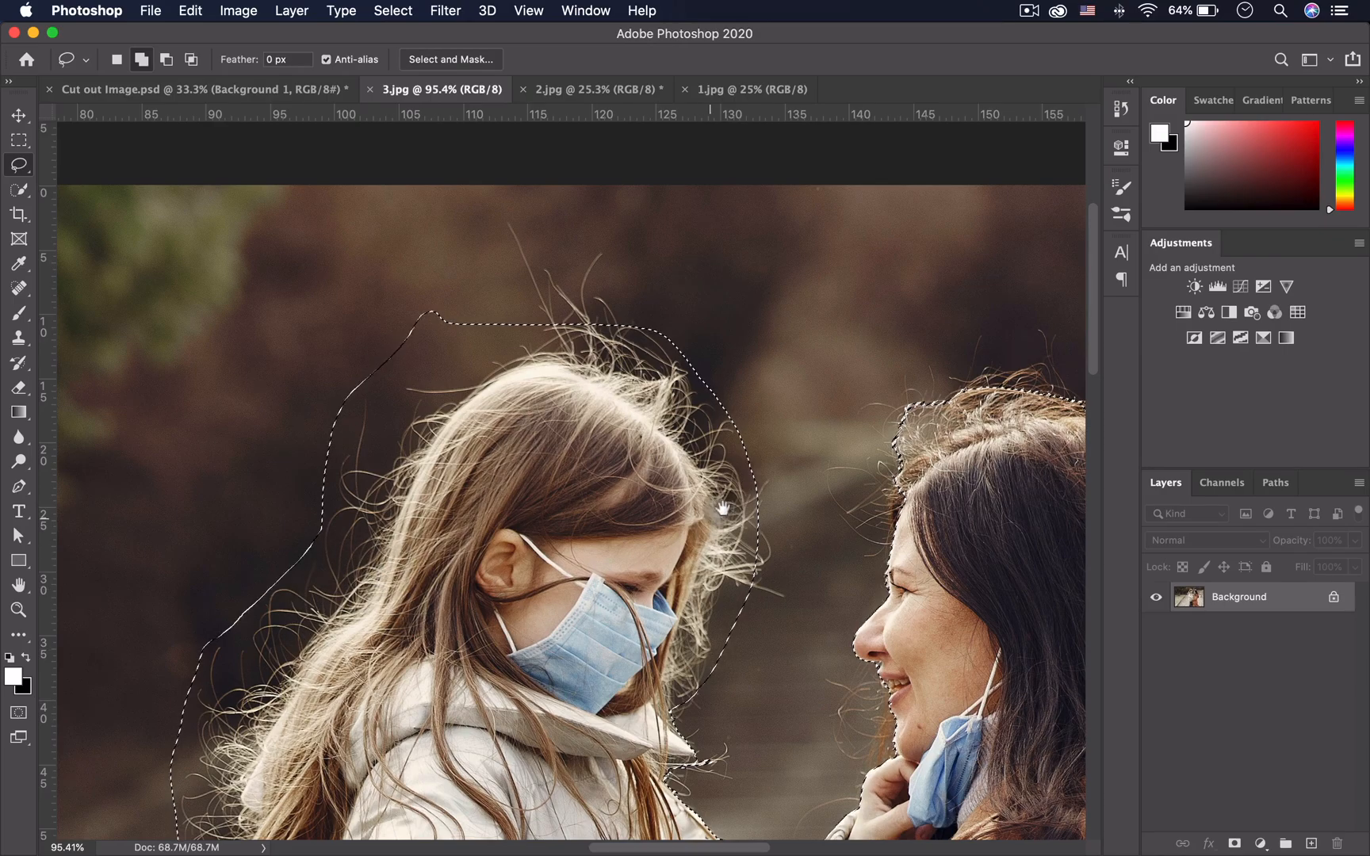
# - Add a loose Lasso outline around the woman's hair, from the crown down to the ends on her back
pyautogui.hscroll(10, 402, 583)
pyautogui.moveTo(504, 524); pyautogui.dragTo(505, 429)
pyautogui.moveTo(829, 584)
pyautogui.mouseDown()
pyautogui.moveTo(884, 724)
pyautogui.moveTo(848, 494)
pyautogui.mouseUp()
pyautogui.moveTo(825, 560); pyautogui.dragTo(780, 402)
pyautogui.moveTo(865, 657); pyautogui.dragTo(824, 457)
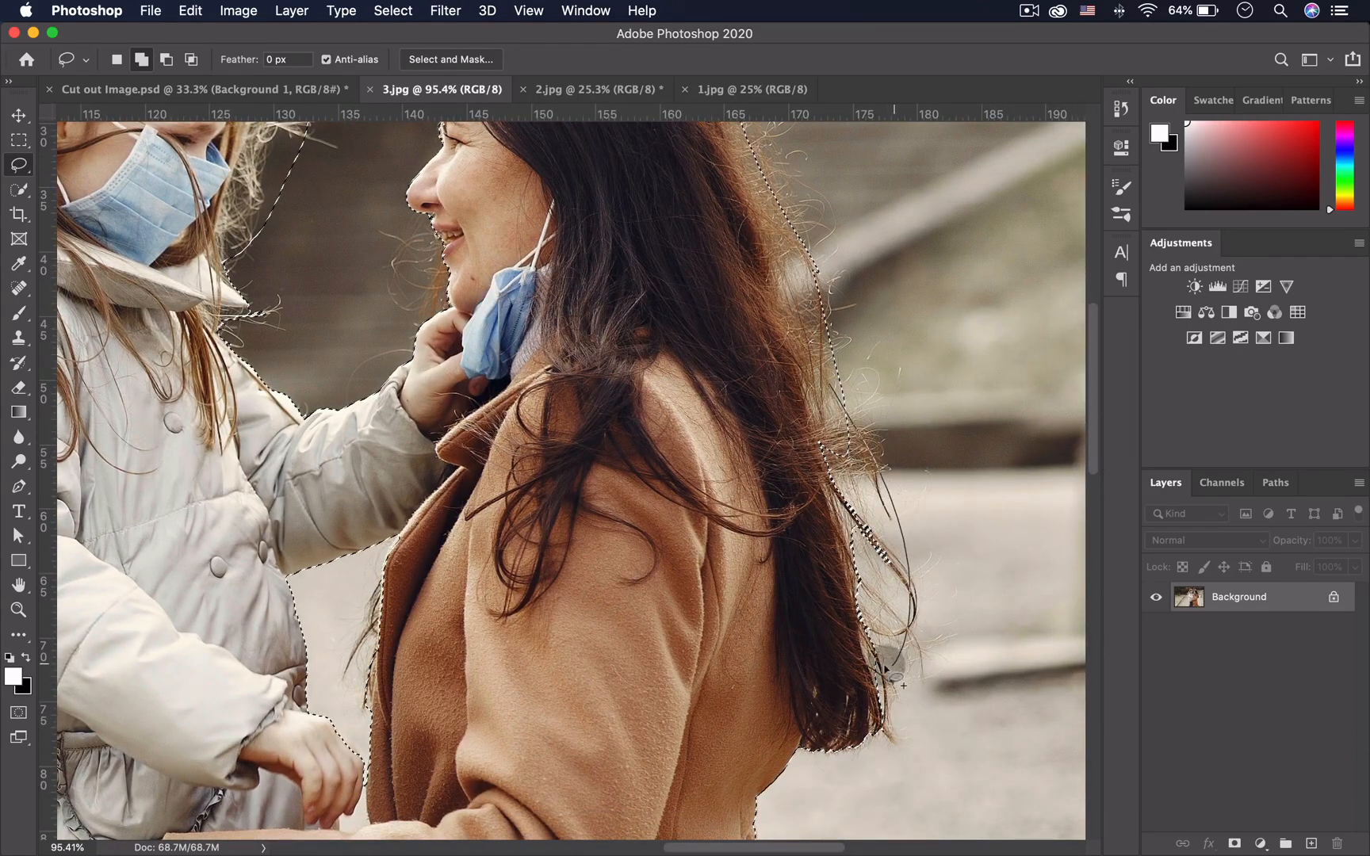
pyautogui.moveTo(831, 405)
pyautogui.mouseDown()
pyautogui.moveTo(799, 446)
pyautogui.moveTo(858, 484)
pyautogui.moveTo(799, 407)
pyautogui.mouseUp()
pyautogui.moveTo(844, 621)
pyautogui.mouseDown()
pyautogui.moveTo(842, 499)
pyautogui.moveTo(935, 543)
pyautogui.mouseUp()
# - Add the loose hair strands in front of the woman's coat collar to the selection with the Lasso tool
pyautogui.moveTo(776, 392); pyautogui.dragTo(994, 444)
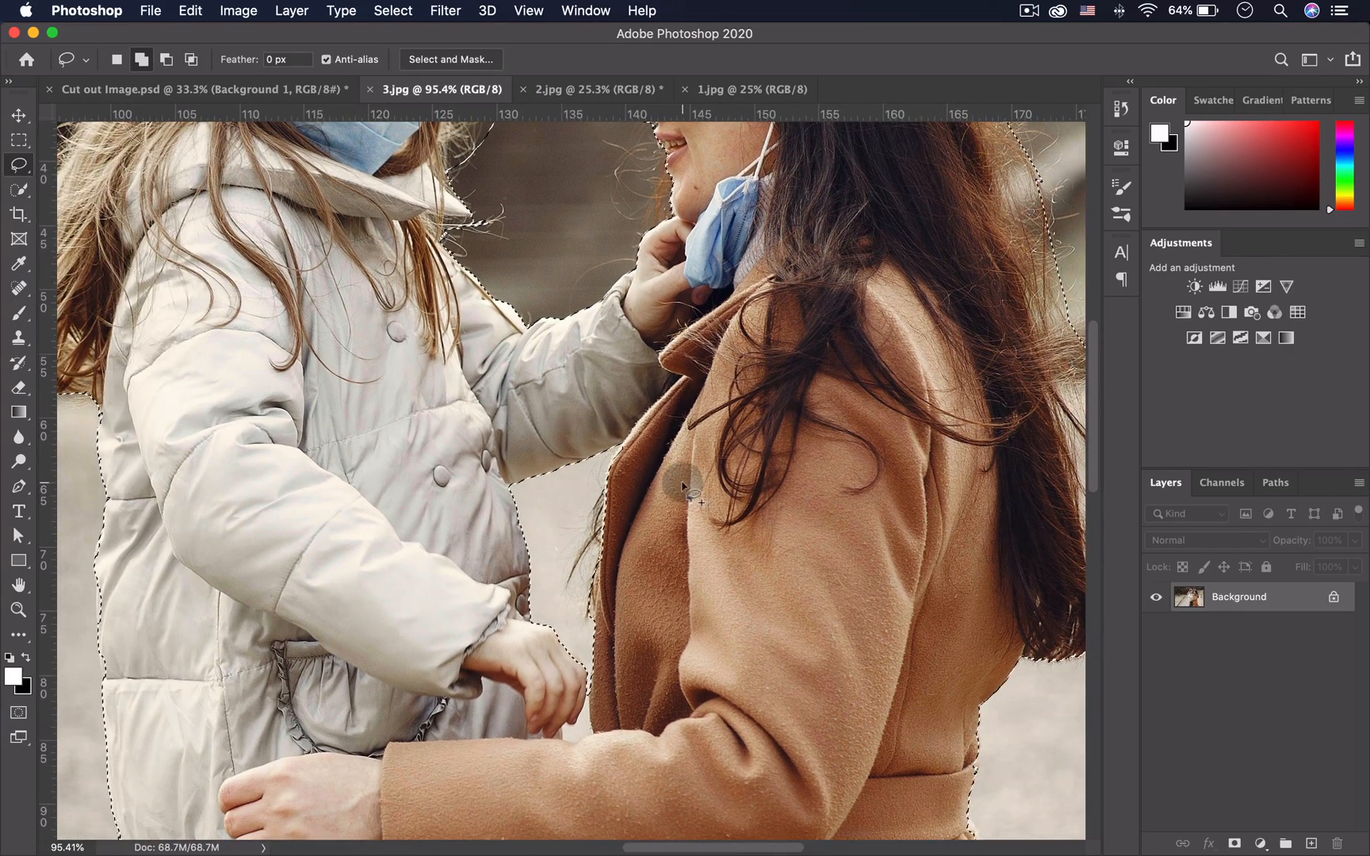
pyautogui.moveTo(629, 467)
pyautogui.mouseDown()
pyautogui.moveTo(593, 490)
pyautogui.moveTo(558, 571)
pyautogui.mouseUp()
pyautogui.moveTo(634, 454)
pyautogui.mouseDown()
pyautogui.moveTo(625, 448)
pyautogui.moveTo(749, 428)
pyautogui.moveTo(674, 466)
pyautogui.mouseUp()
# - Subtract the background gap between the girl's fingers and the woman's sleeve using a 17-pixel Quick Selection brush
pyautogui.press('z')
pyautogui.moveTo(713, 559); pyautogui.dragTo(840, 594)
pyautogui.click(19, 189)
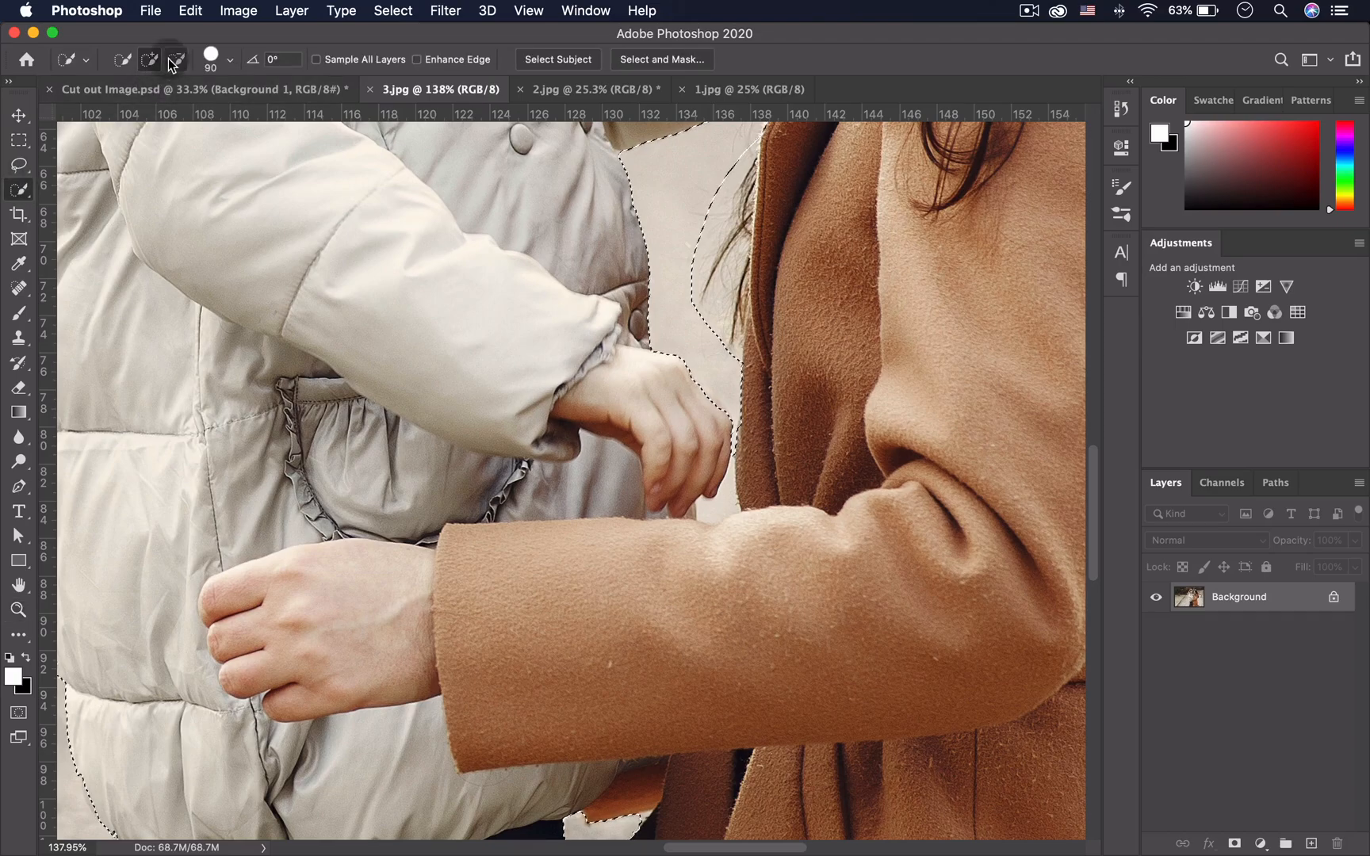
pyautogui.click(212, 57)
pyautogui.moveTo(178, 112); pyautogui.dragTo(147, 112)
pyautogui.click(223, 60)
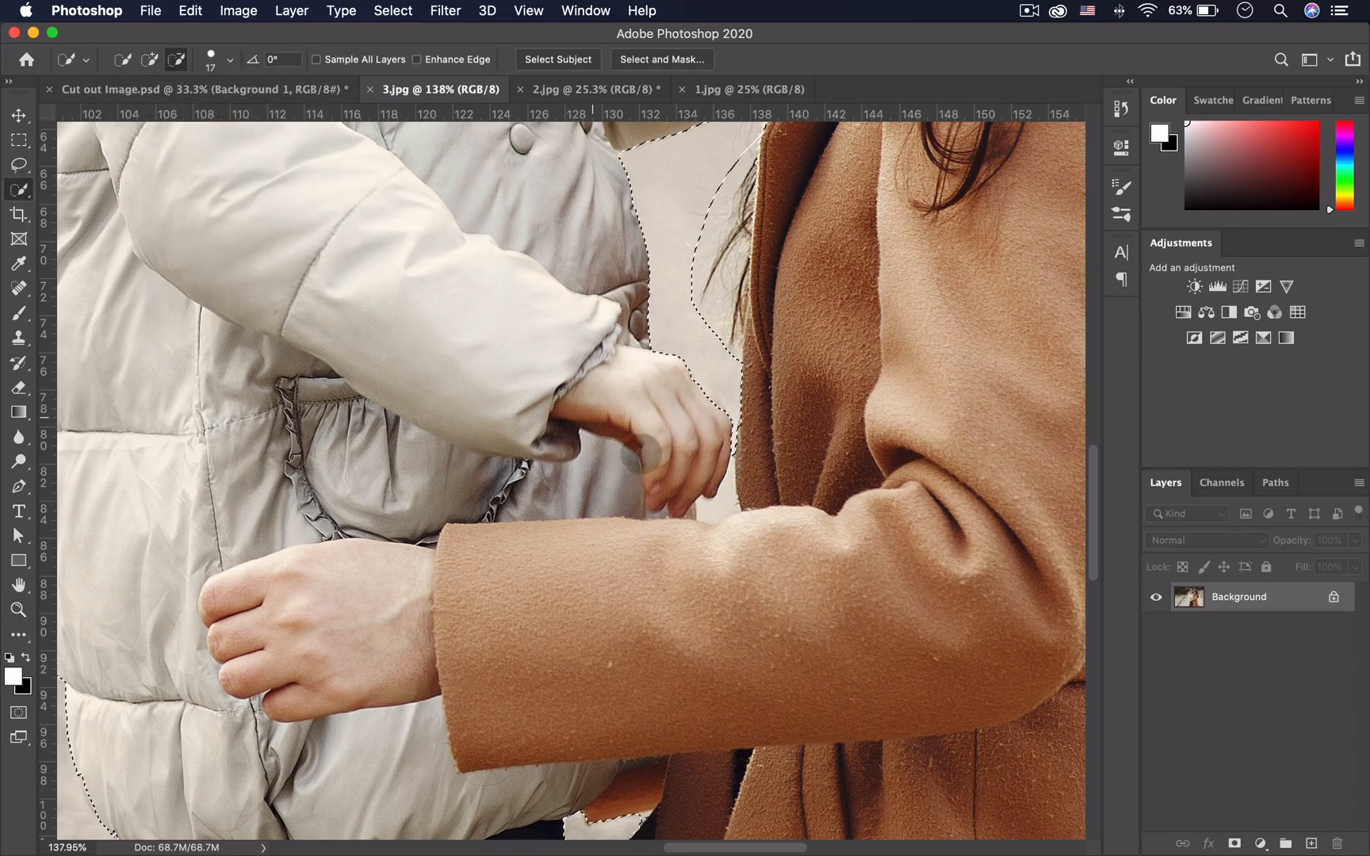
pyautogui.moveTo(710, 515); pyautogui.dragTo(744, 520)
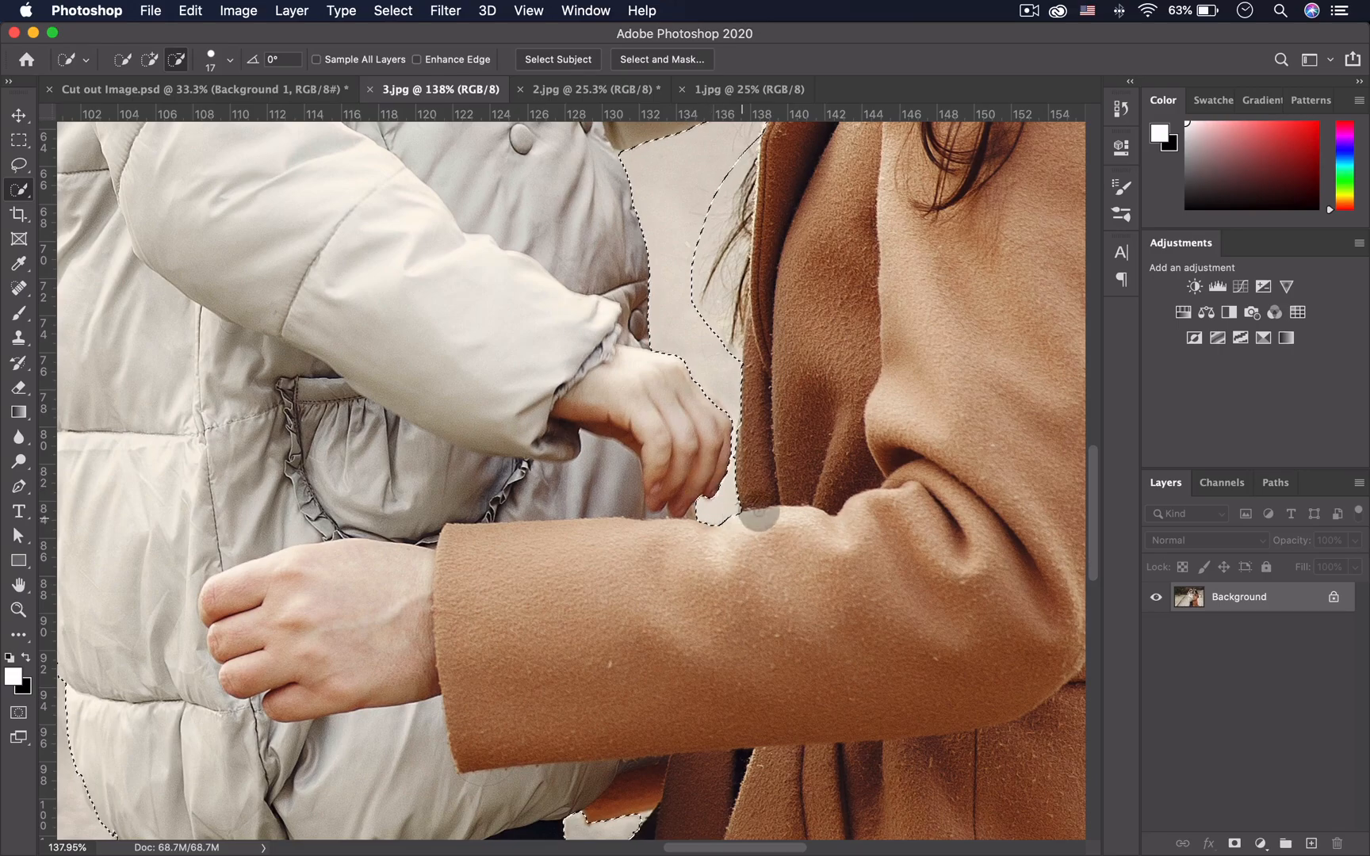
pyautogui.press('super+0')
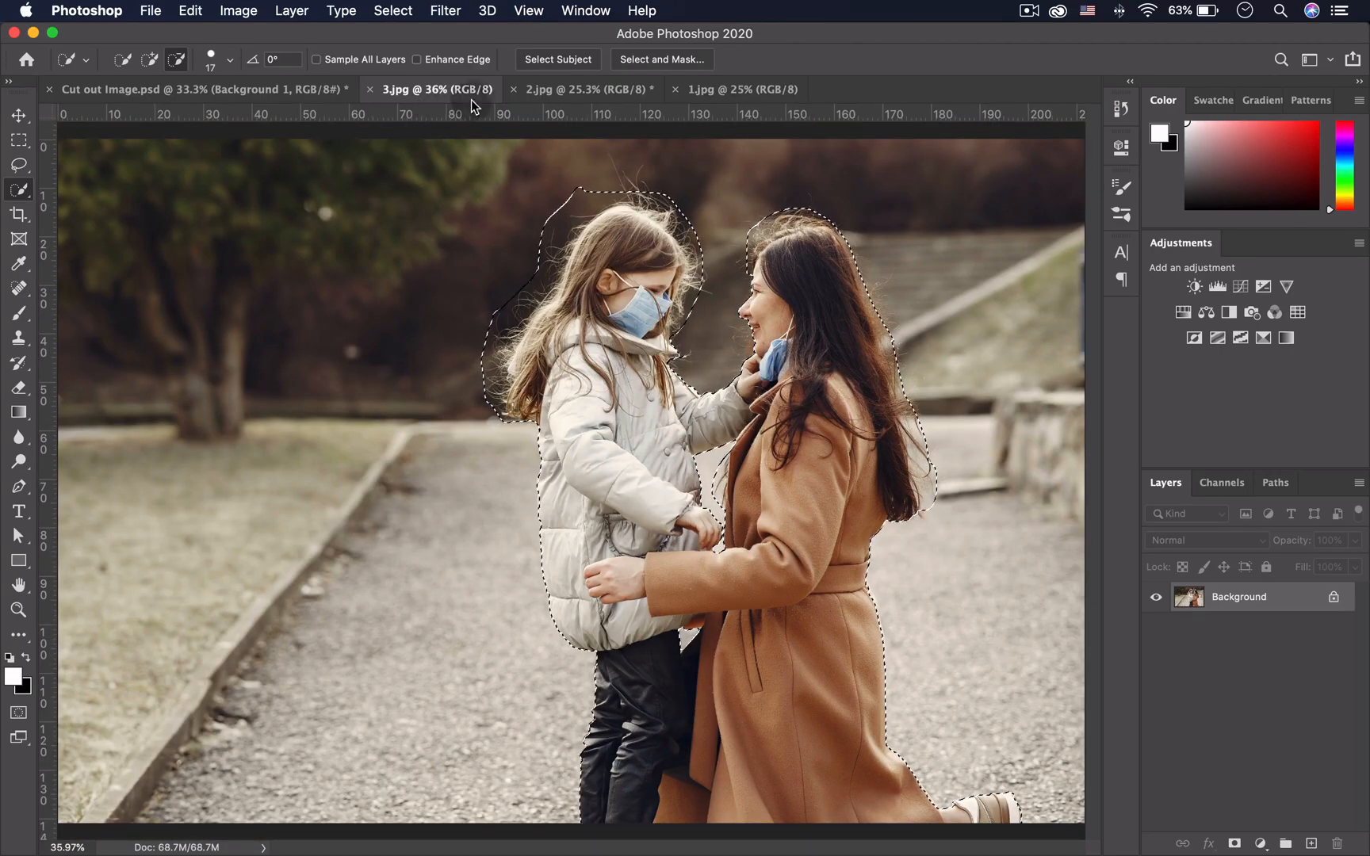
# - Open Select and Mask for the selection and refine the lower back edge of the girl's hair using an 87 px Refine Edge Brush
pyautogui.click(690, 61)
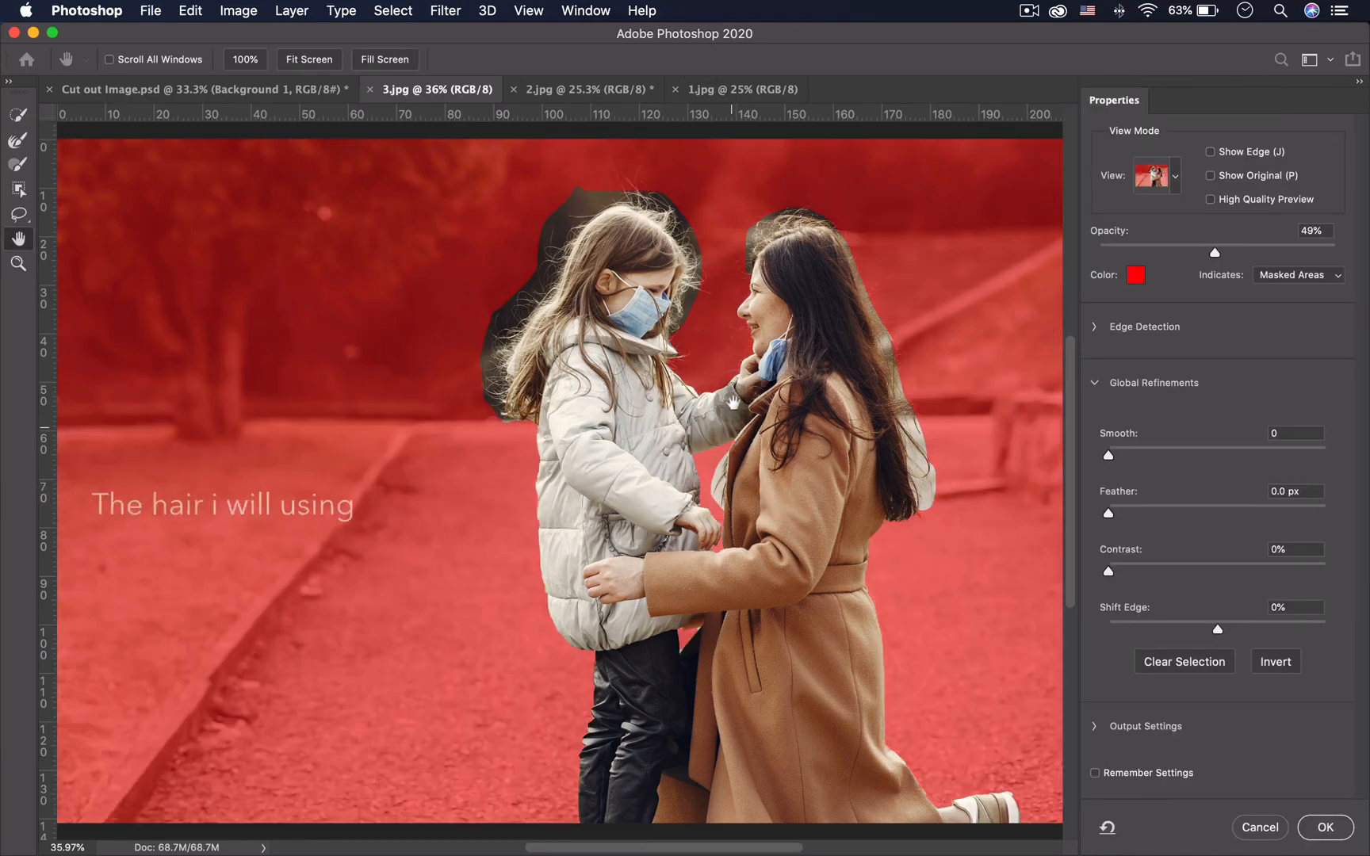
pyautogui.click(22, 144)
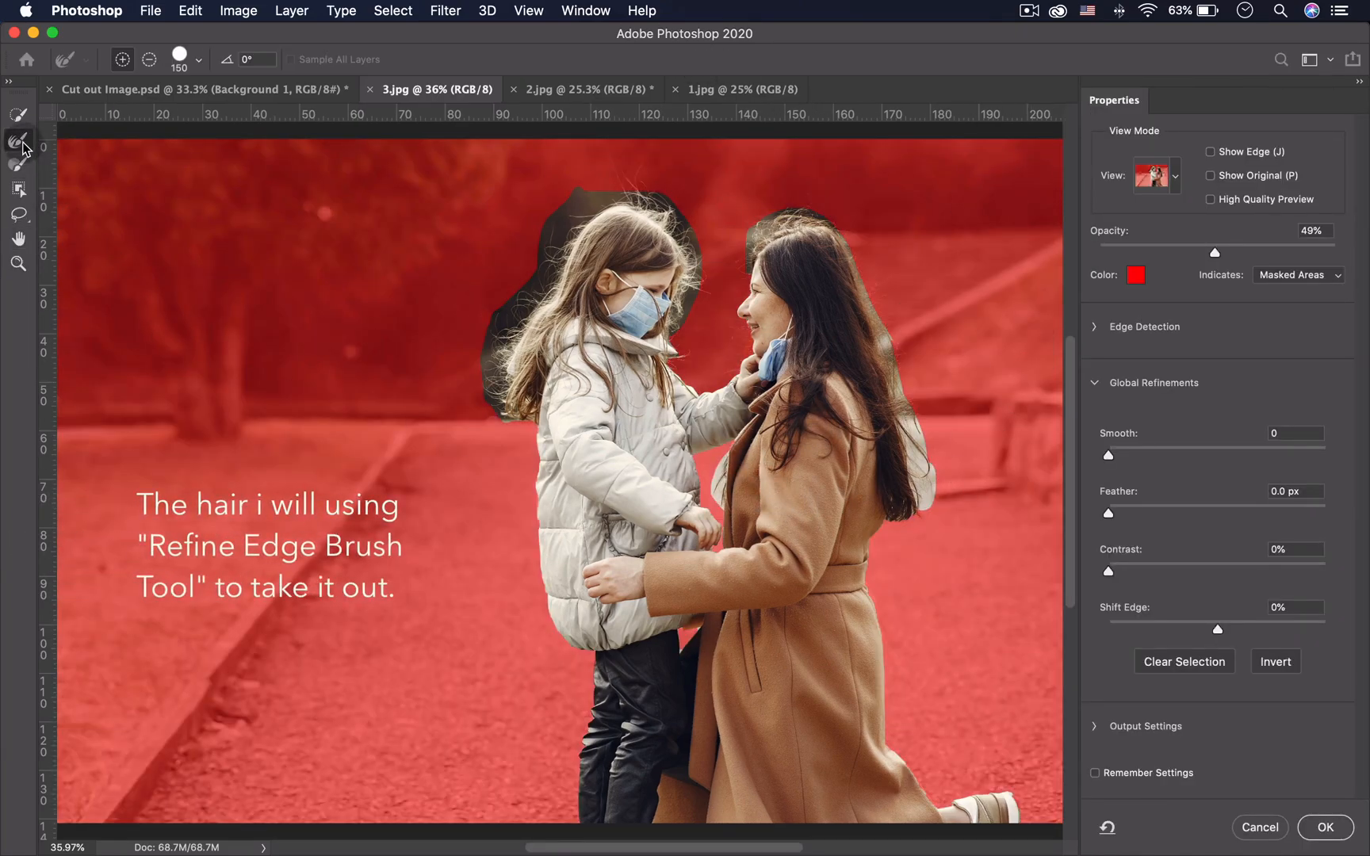
pyautogui.click(196, 62)
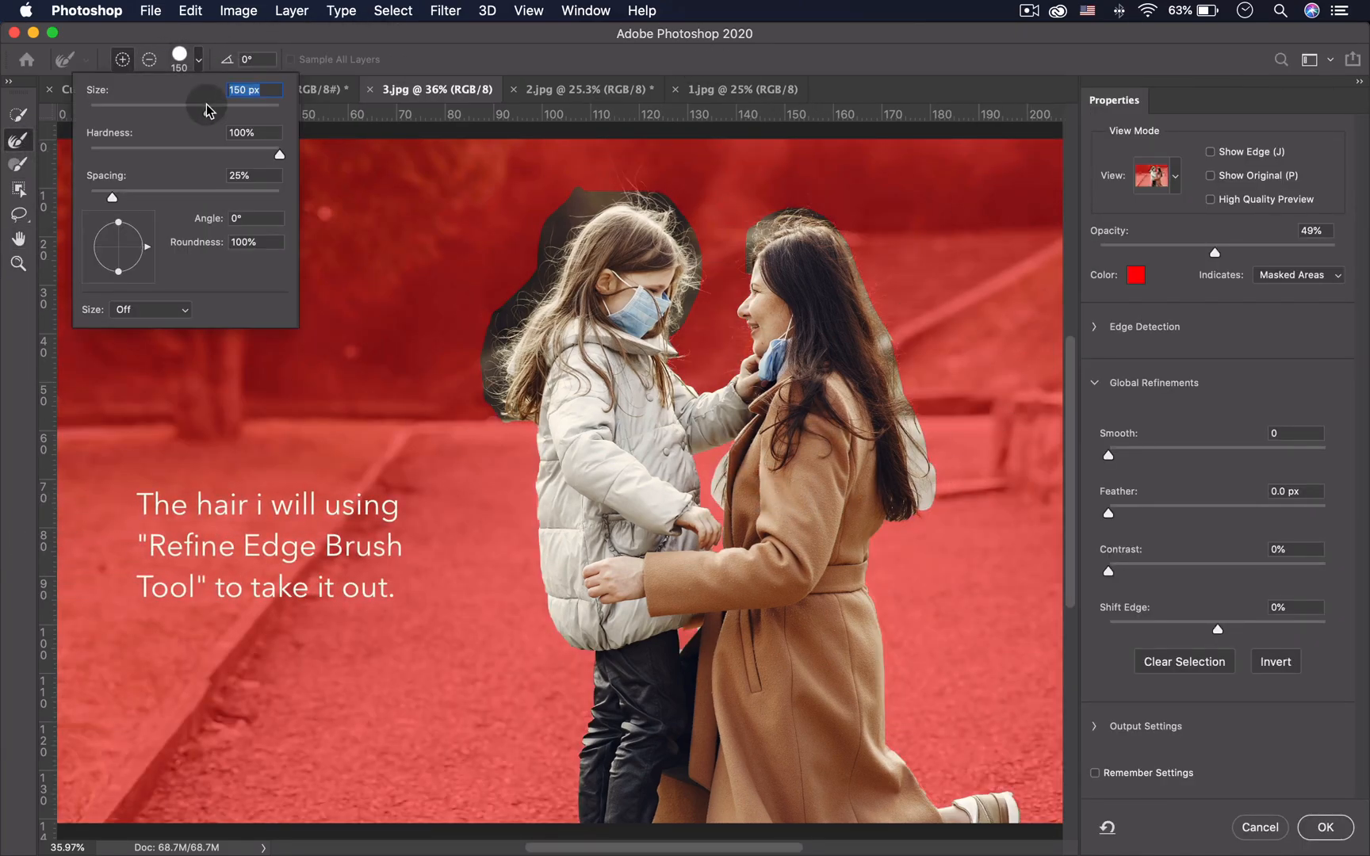
pyautogui.click(197, 61)
pyautogui.click(19, 265)
pyautogui.moveTo(586, 310)
pyautogui.mouseDown()
pyautogui.moveTo(632, 349)
pyautogui.moveTo(668, 435)
pyautogui.moveTo(640, 458)
pyautogui.mouseUp()
pyautogui.click(18, 238)
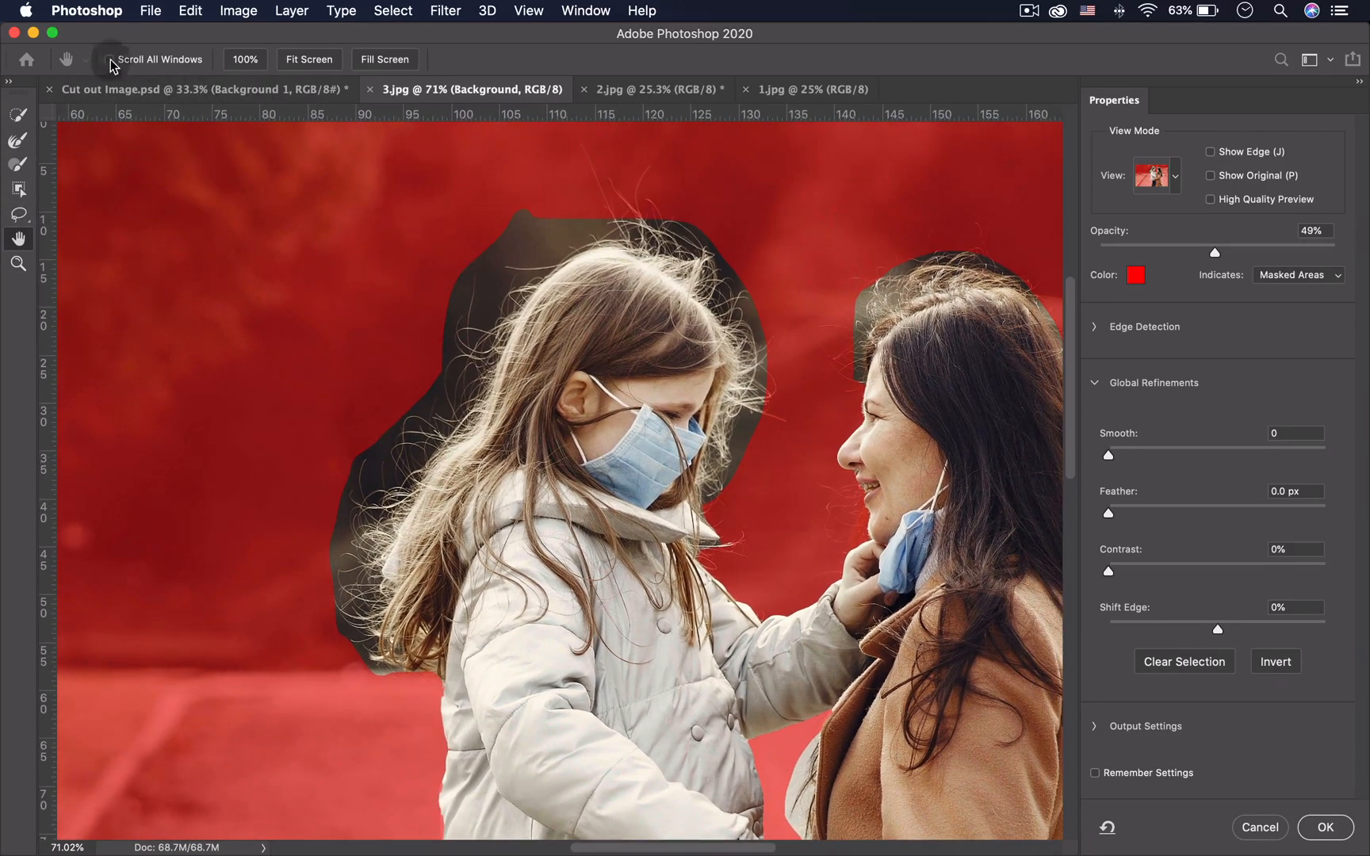
pyautogui.click(16, 149)
pyautogui.click(198, 60)
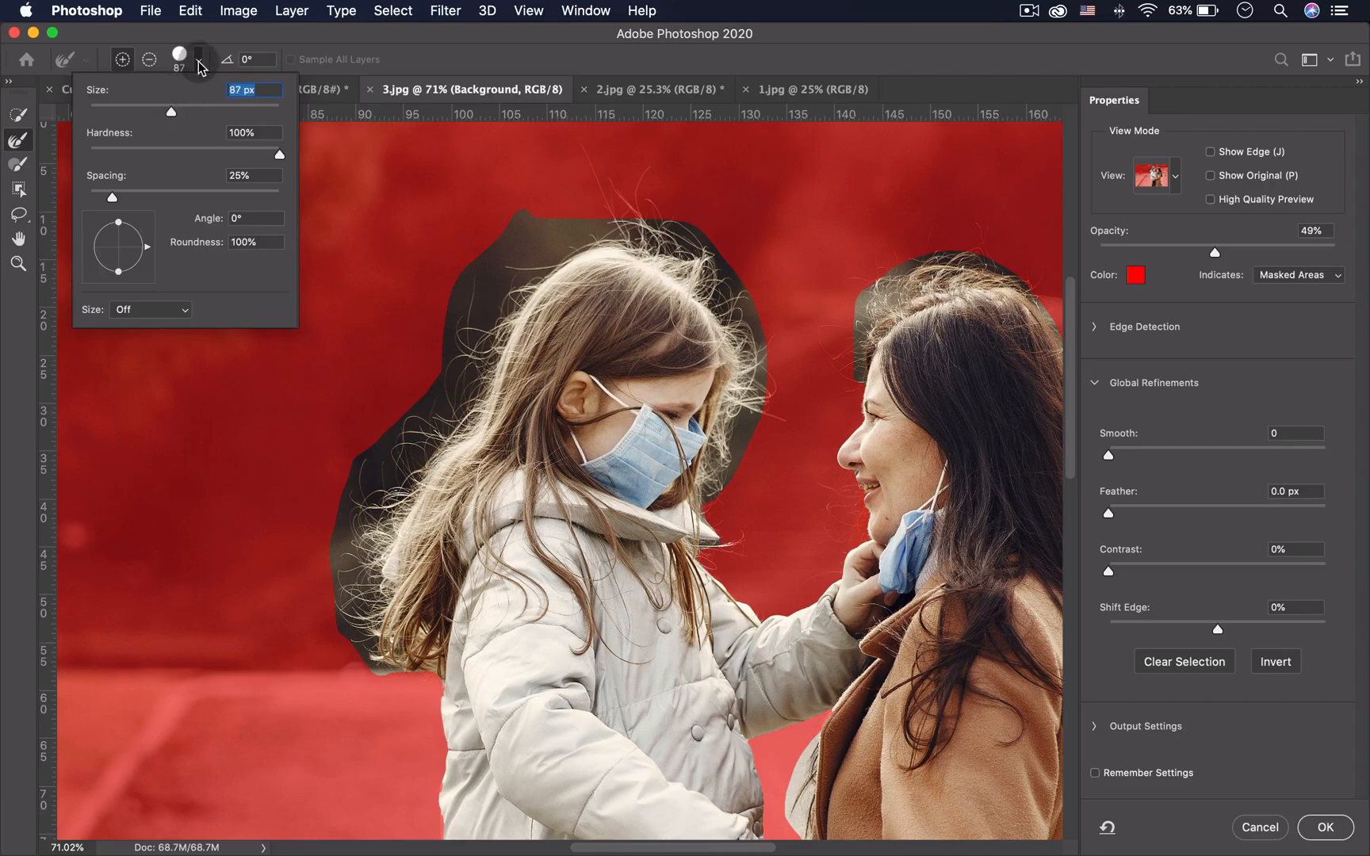
pyautogui.click(197, 61)
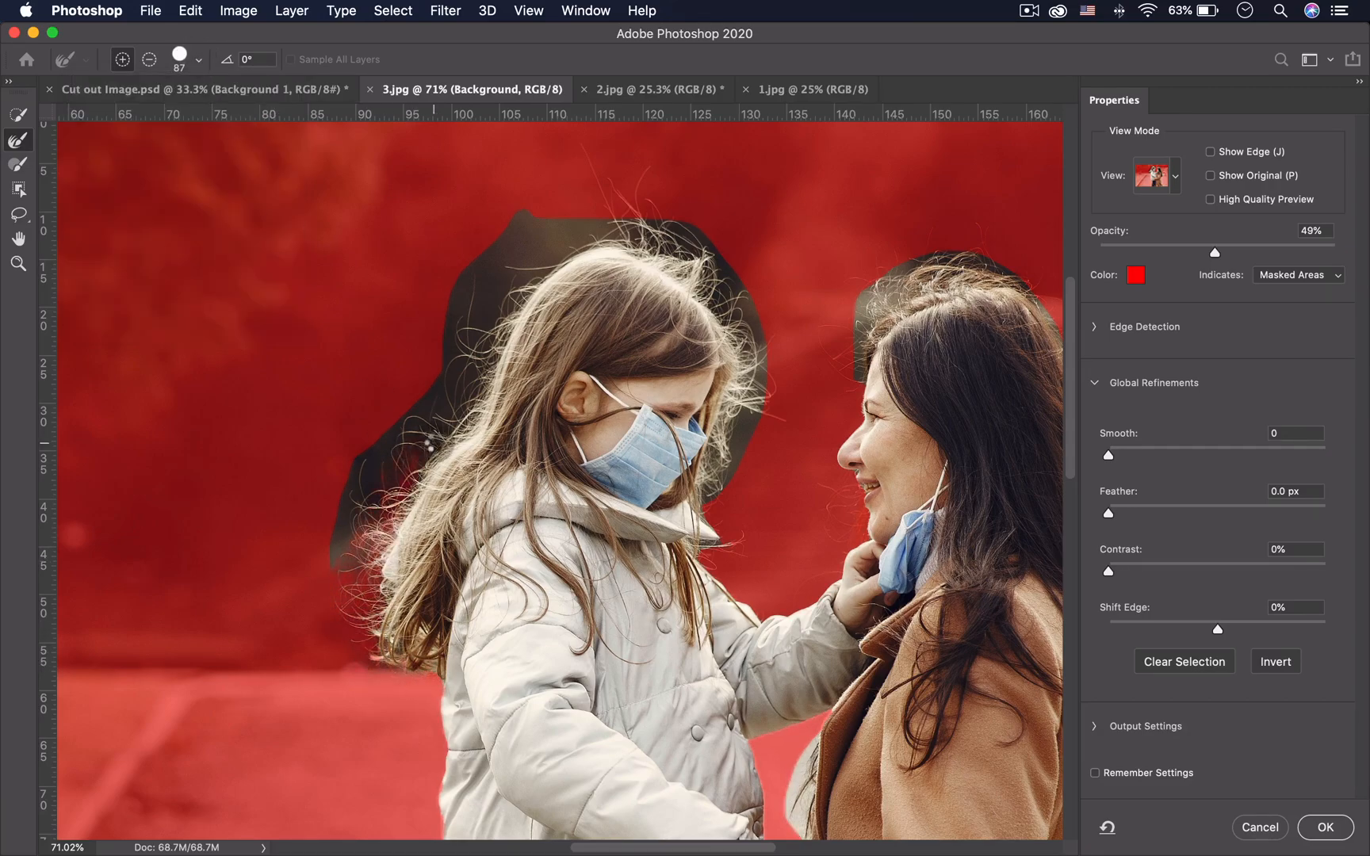
# - Refine the remaining edge of the girl's hair, over the crown and around her face, using a 110 px Refine Edge Brush
pyautogui.click(196, 64)
pyautogui.write('110')
pyautogui.press('Return')
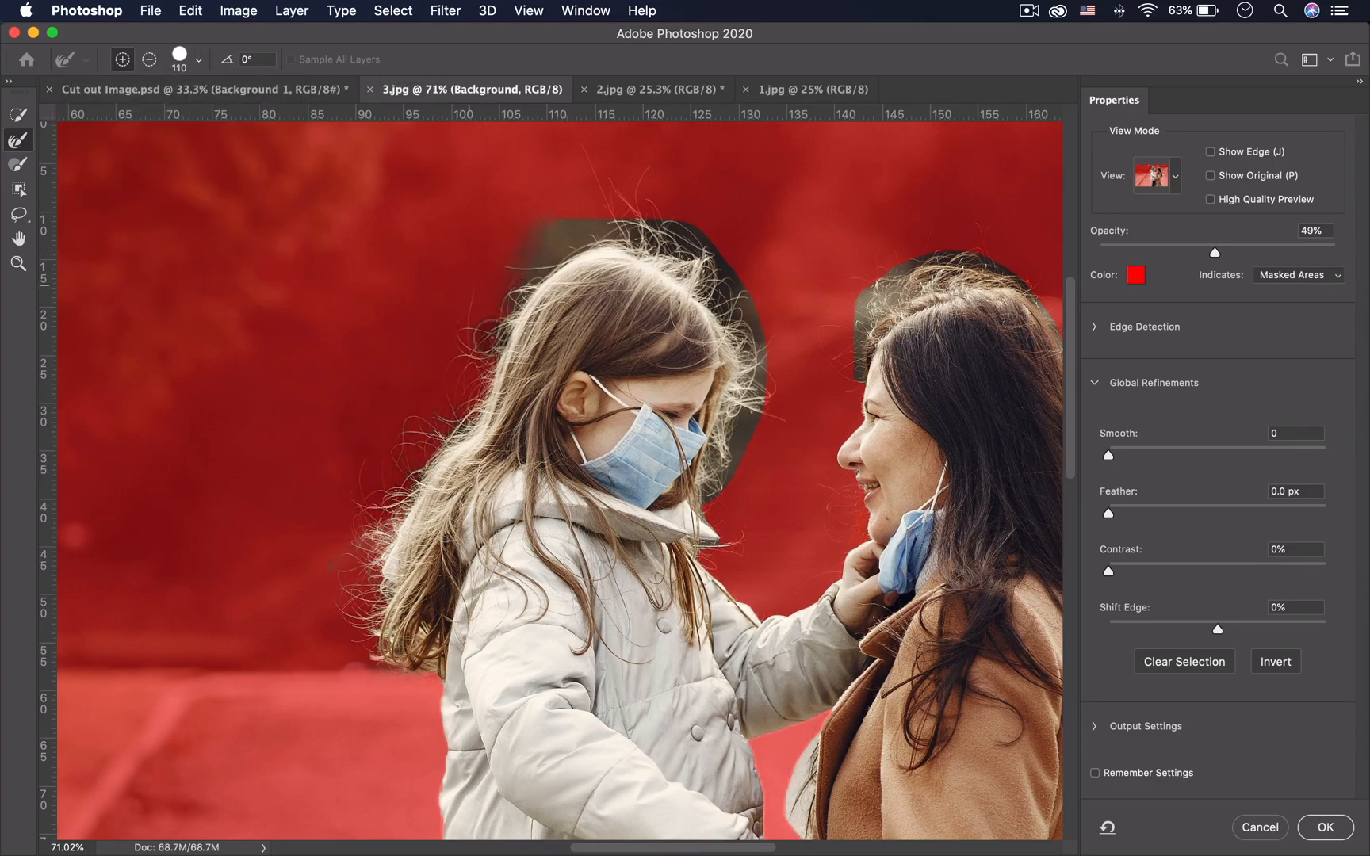
pyautogui.moveTo(757, 354)
pyautogui.mouseDown()
pyautogui.moveTo(719, 437)
pyautogui.moveTo(752, 403)
pyautogui.mouseUp()
# - Refine the woman's hair from the crown down to the ends on her back, plus the strands in front of her coat
pyautogui.moveTo(841, 301)
pyautogui.mouseDown()
pyautogui.moveTo(892, 301)
pyautogui.moveTo(872, 289)
pyautogui.mouseUp()
pyautogui.moveTo(1003, 263)
pyautogui.mouseDown()
pyautogui.moveTo(602, 244)
pyautogui.moveTo(750, 640)
pyautogui.moveTo(738, 403)
pyautogui.moveTo(764, 428)
pyautogui.mouseUp()
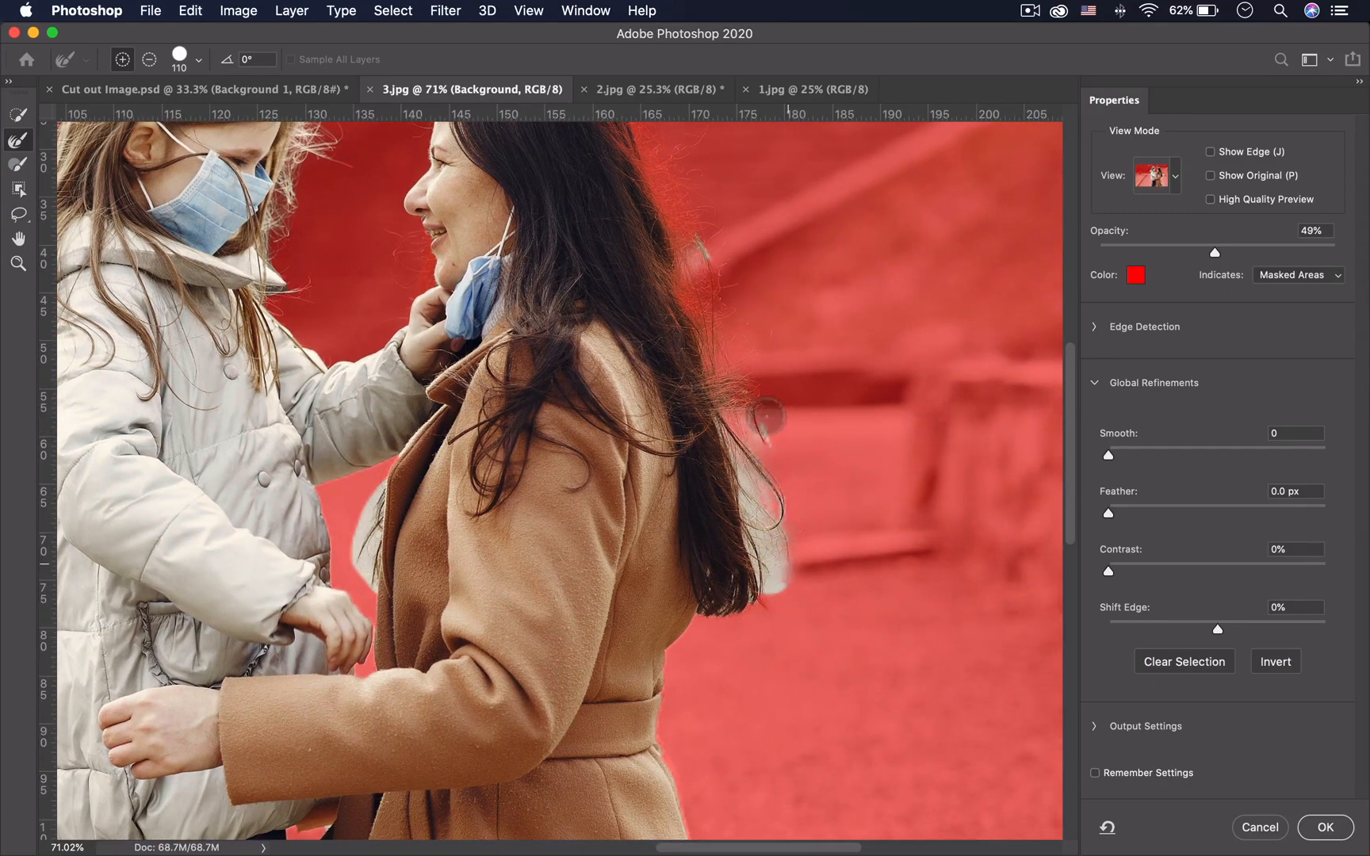
pyautogui.moveTo(753, 505); pyautogui.dragTo(728, 398)
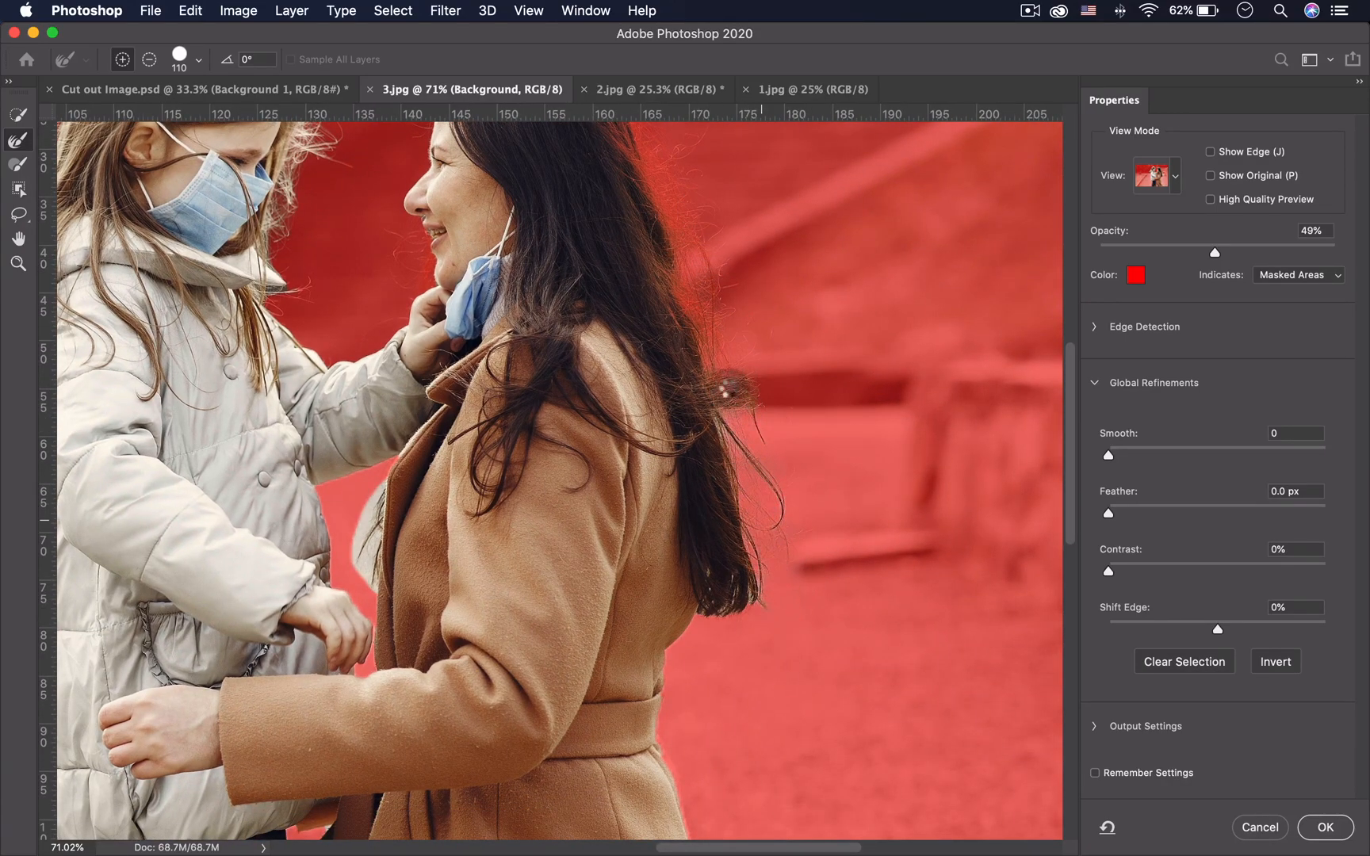
pyautogui.moveTo(394, 504)
pyautogui.mouseDown()
pyautogui.moveTo(365, 562)
pyautogui.moveTo(379, 529)
pyautogui.mouseUp()
# - Apply the refined selection and turn it into a layer mask that hides the photo's background
pyautogui.hscroll(-8, 771, 538)
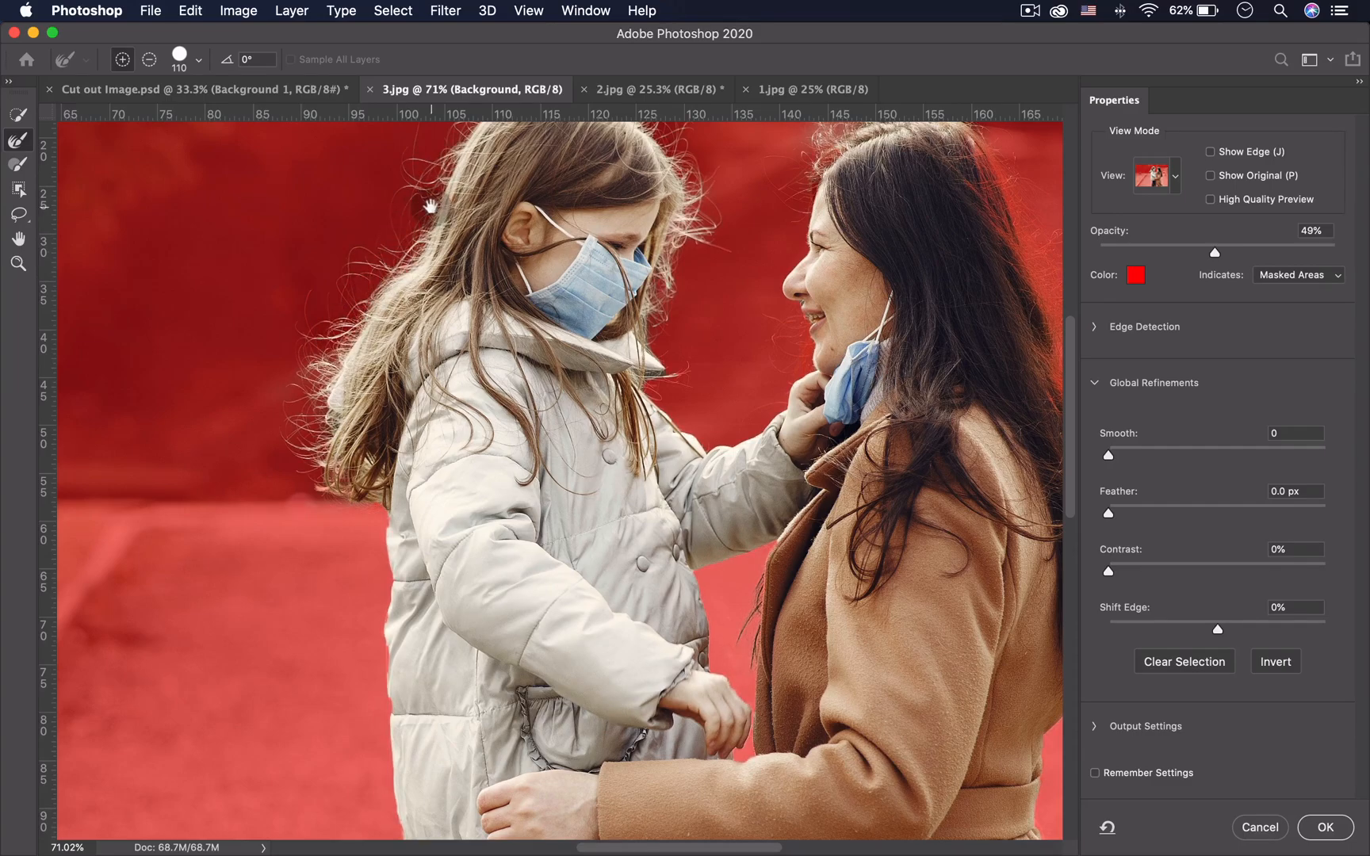
pyautogui.scroll(4, 375, 295)
pyautogui.doubleClick(18, 237)
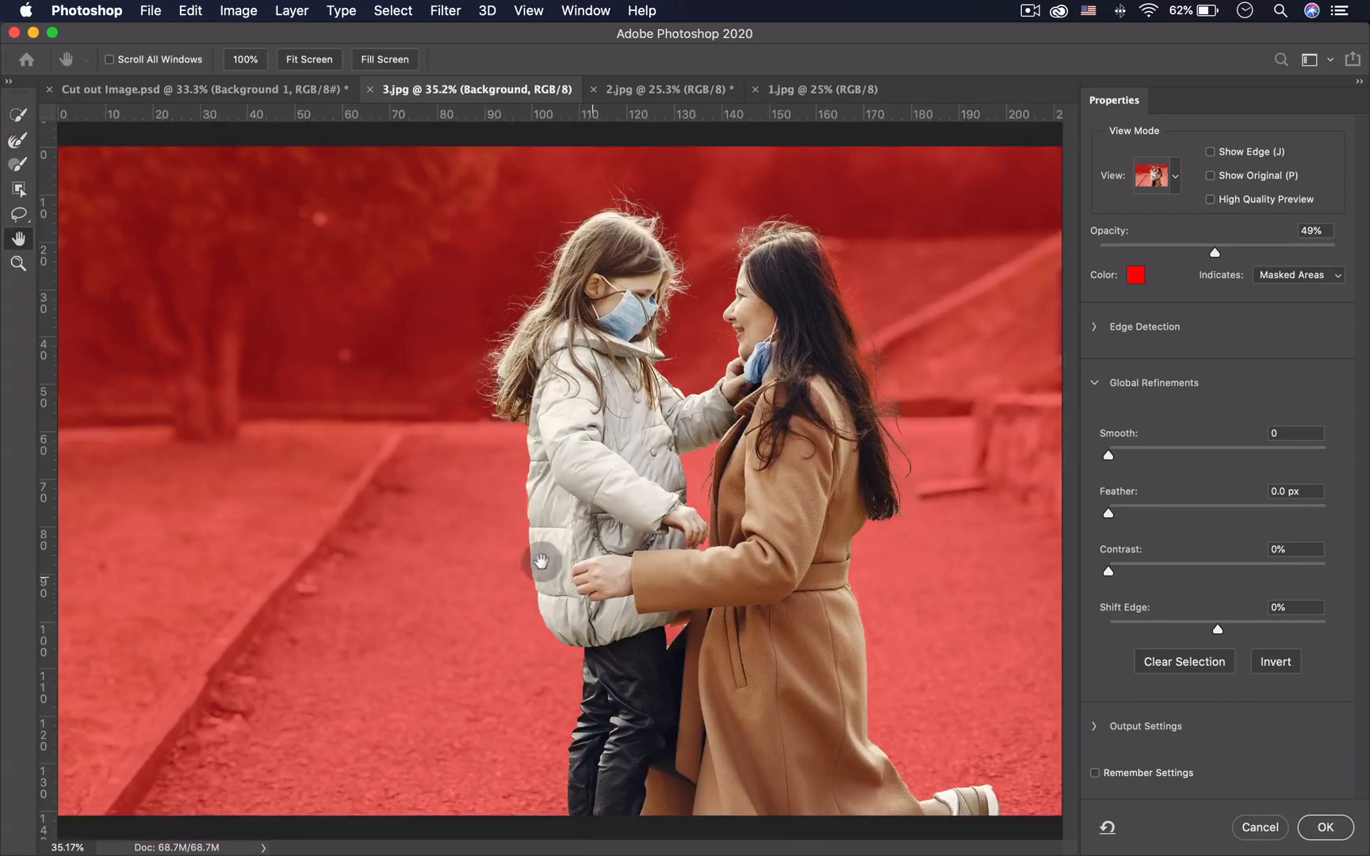
pyautogui.click(1329, 826)
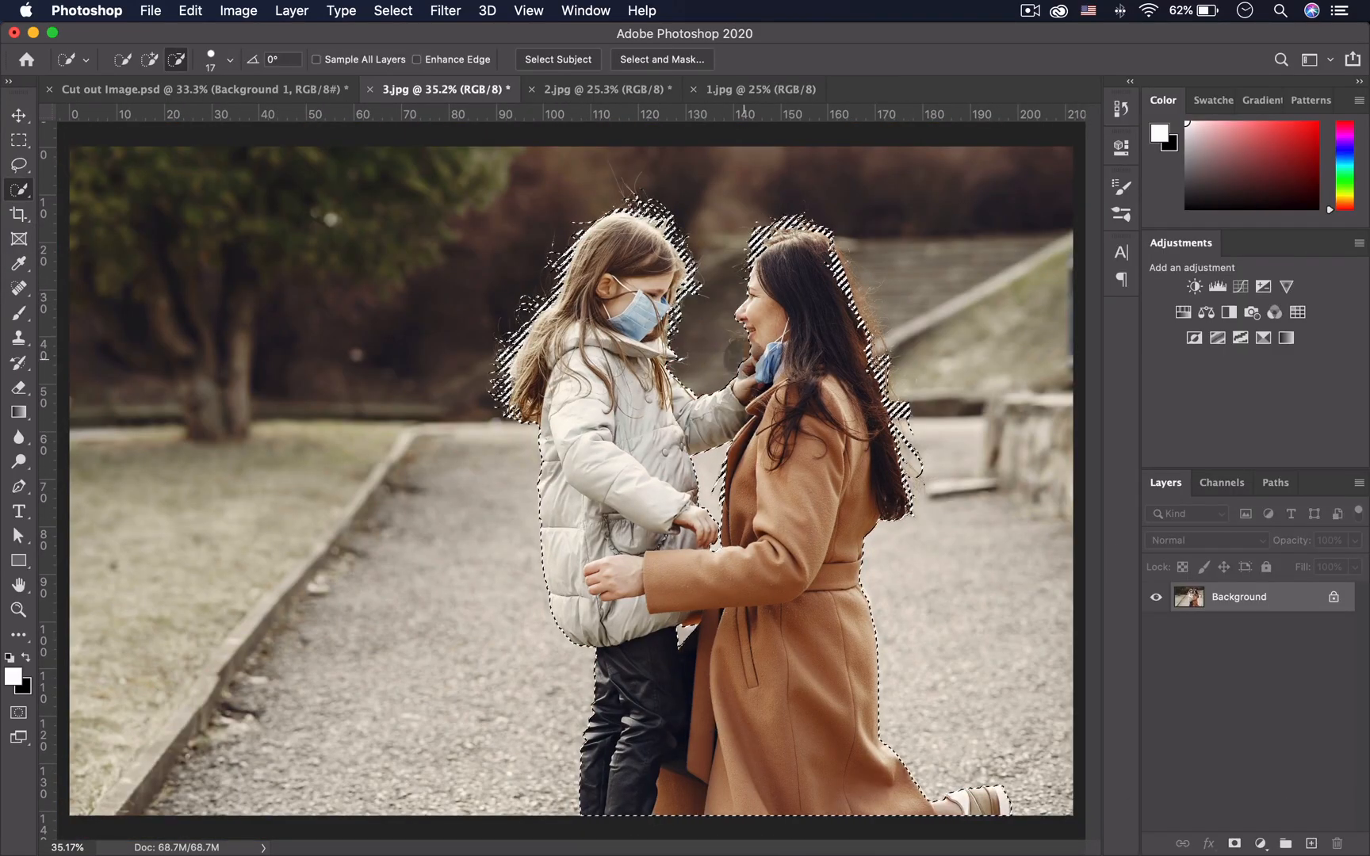
pyautogui.click(1234, 842)
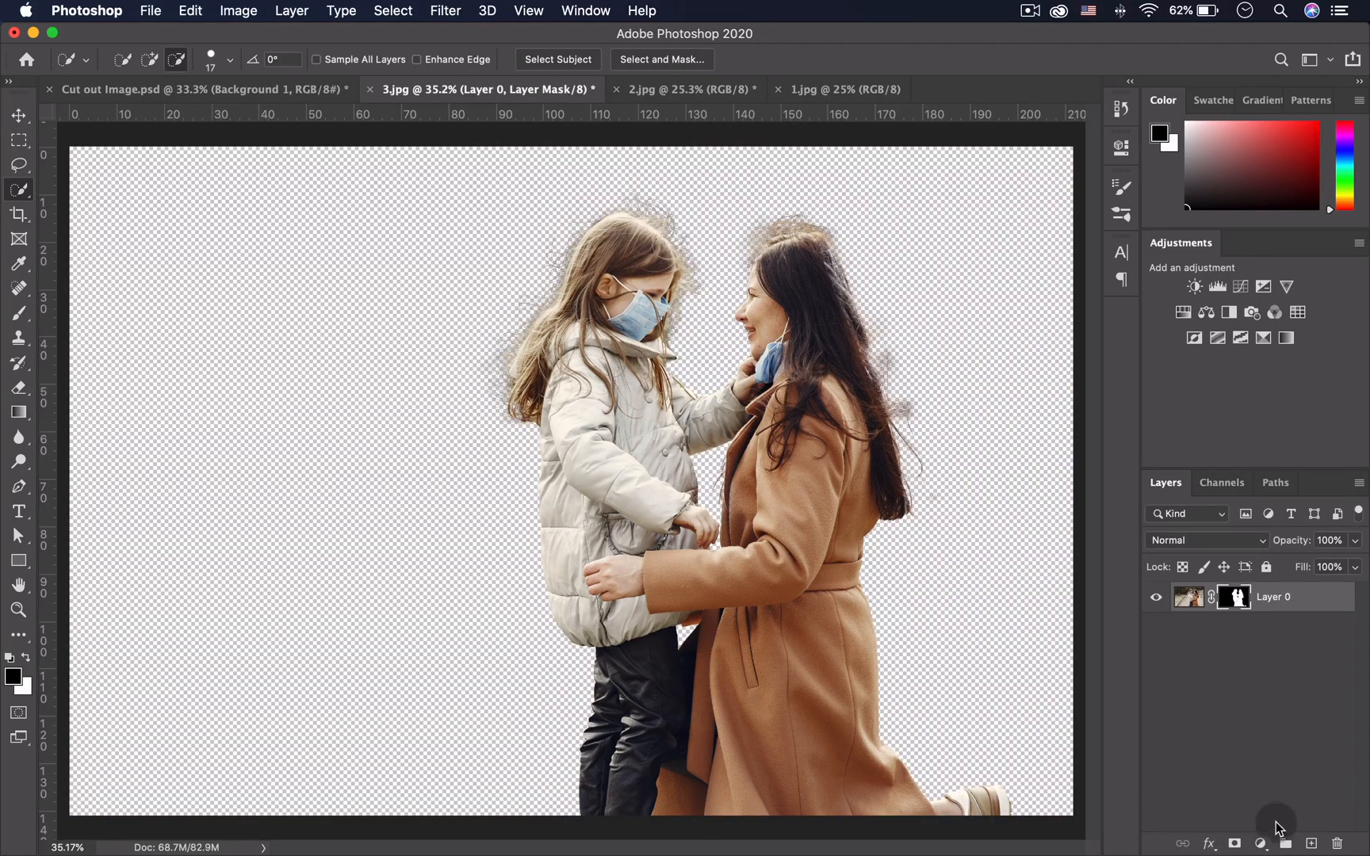
# - Add a black Solid Color fill layer and place it beneath the masked photo layer
pyautogui.click(1260, 843)
pyautogui.click(1266, 485)
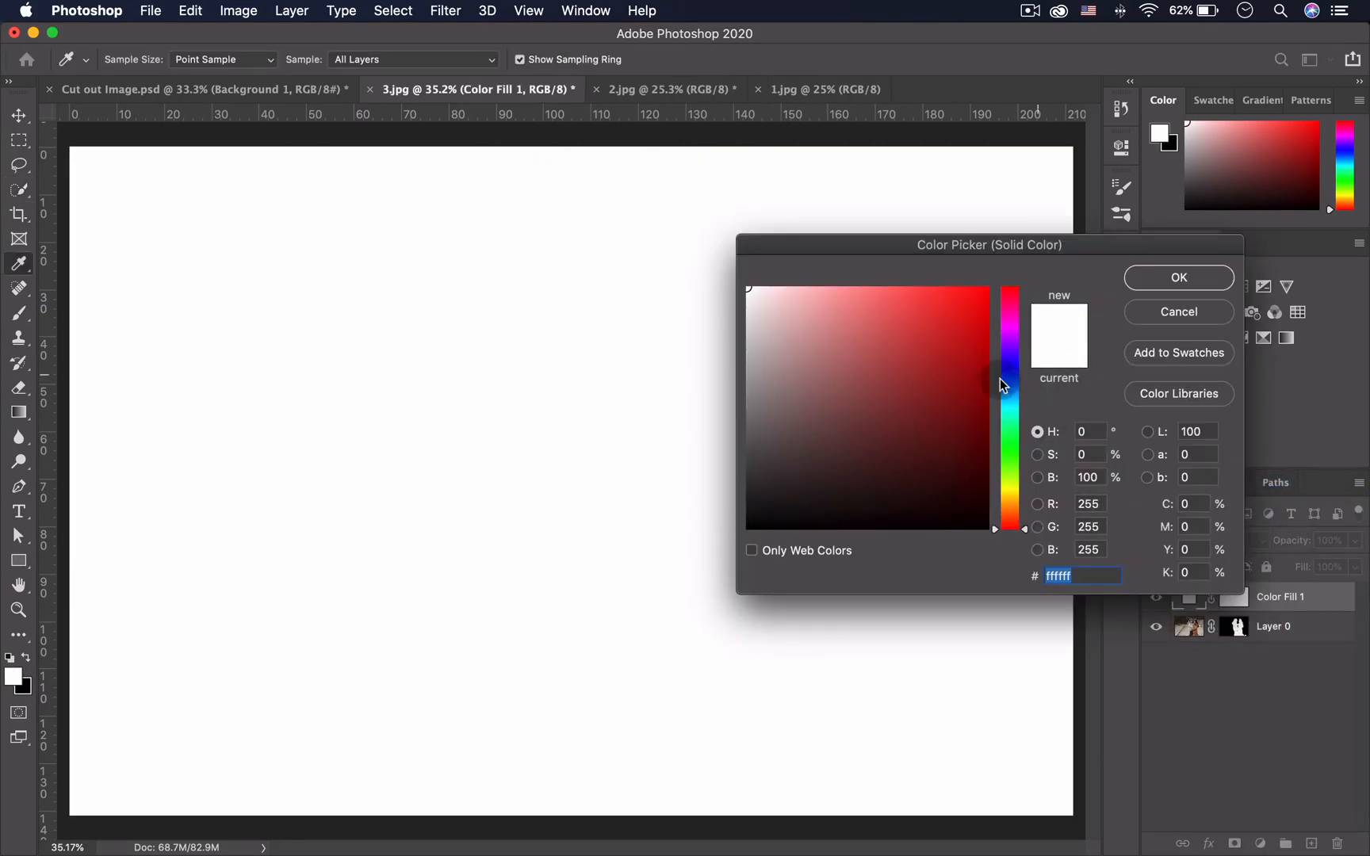
pyautogui.moveTo(975, 388); pyautogui.dragTo(654, 640)
pyautogui.click(1172, 281)
pyautogui.moveTo(1272, 599); pyautogui.dragTo(1294, 639)
# - Examine the cut-out edges of the girl's flyaway hair up close against the black fill
pyautogui.press('z')
pyautogui.moveTo(498, 322); pyautogui.dragTo(720, 365)
pyautogui.moveTo(752, 285); pyautogui.dragTo(629, 596)
pyautogui.moveTo(963, 188); pyautogui.dragTo(821, 208)
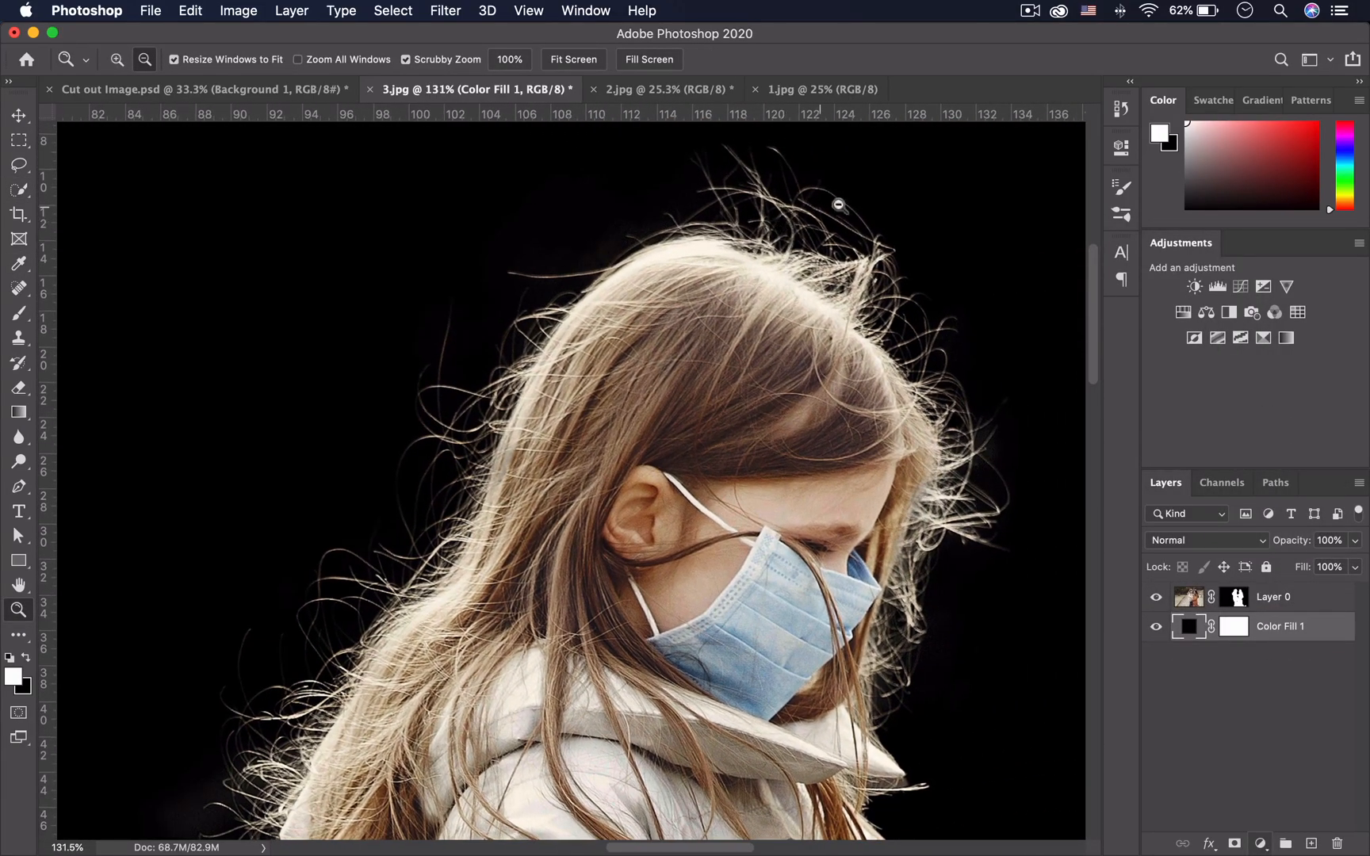
pyautogui.scroll(-5, 494, 345)
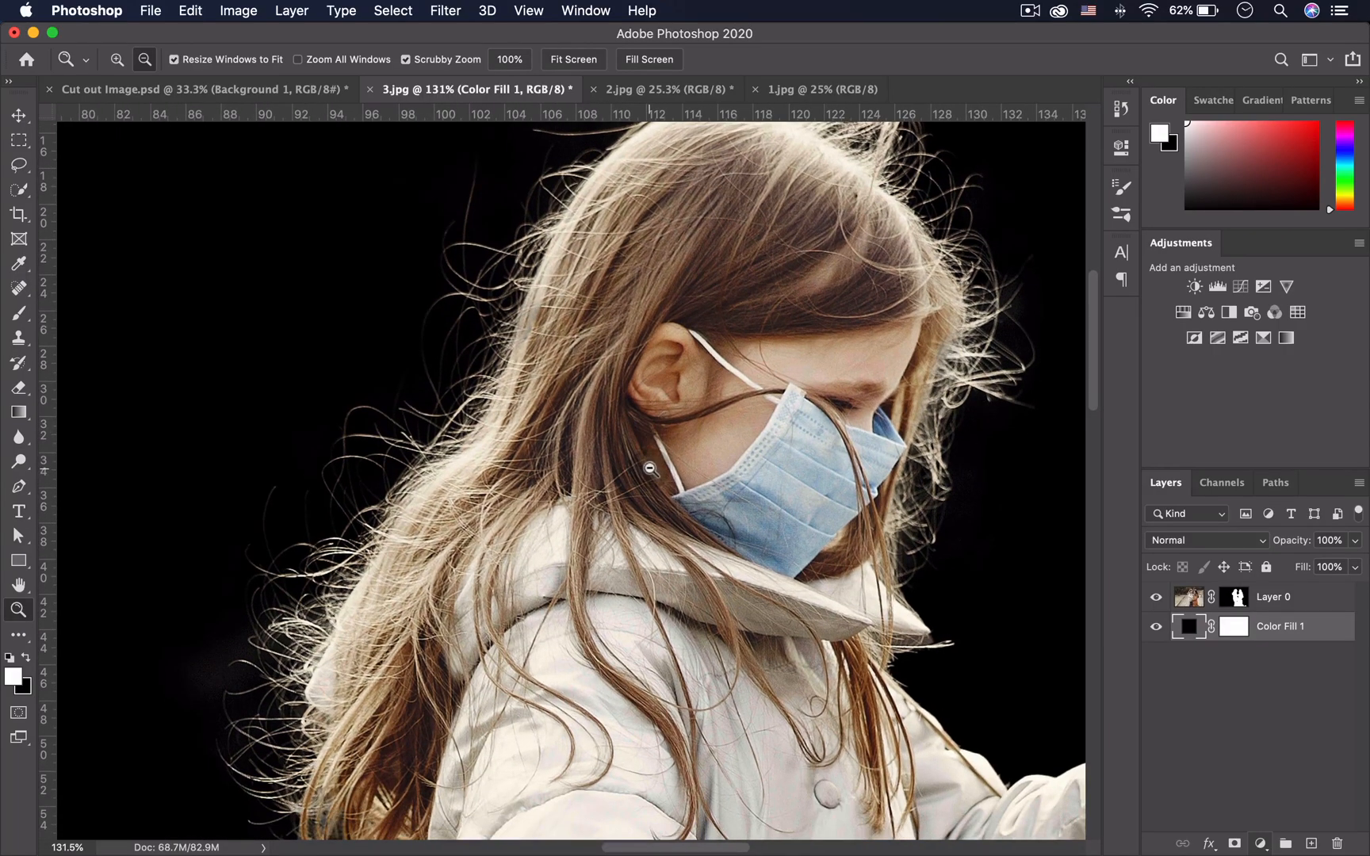
pyautogui.press('super+0')
pyautogui.press('v')
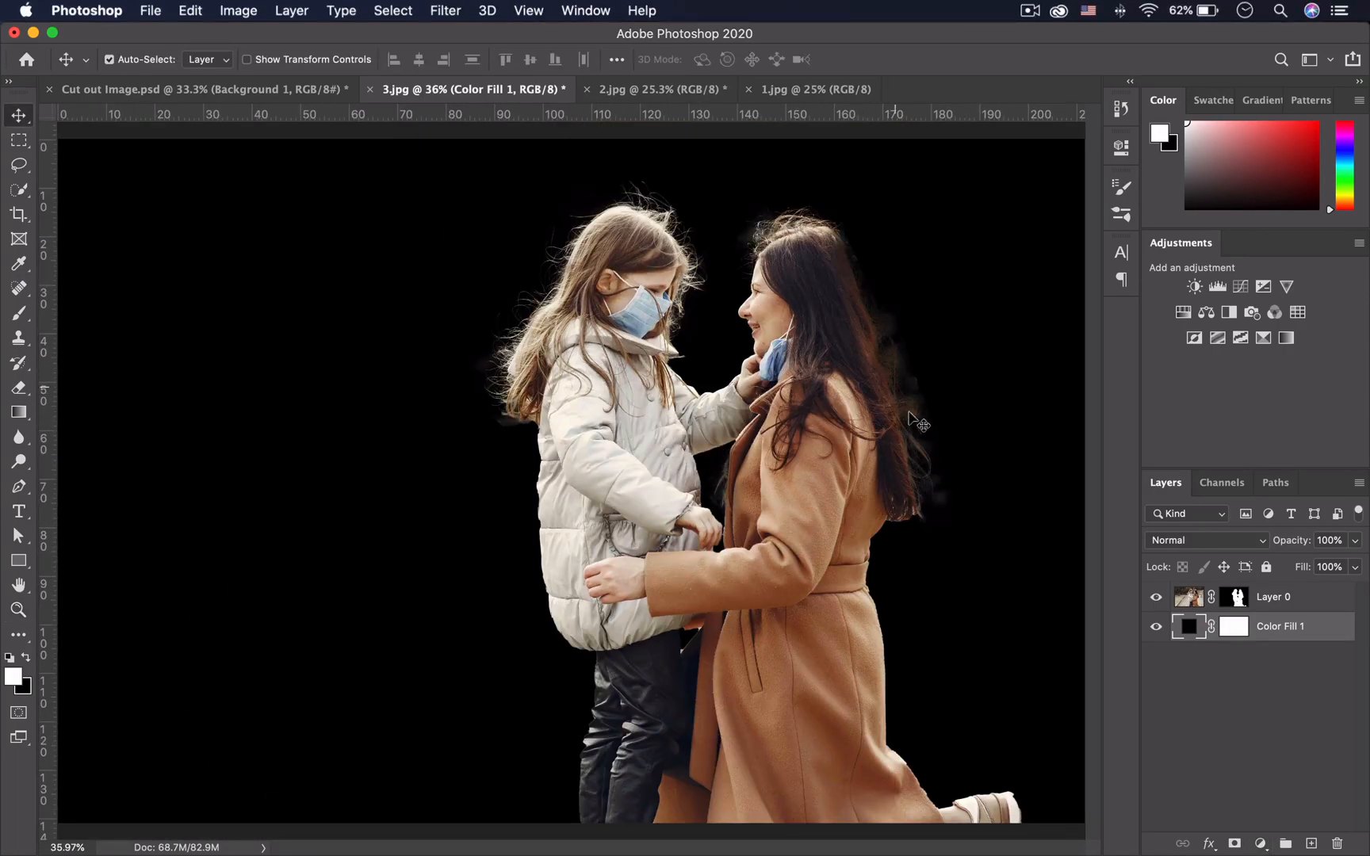
# - Hide the black fill layer and place Background 2.jpg from the Link folder between it and the cut-out layer
pyautogui.press('super+minus')
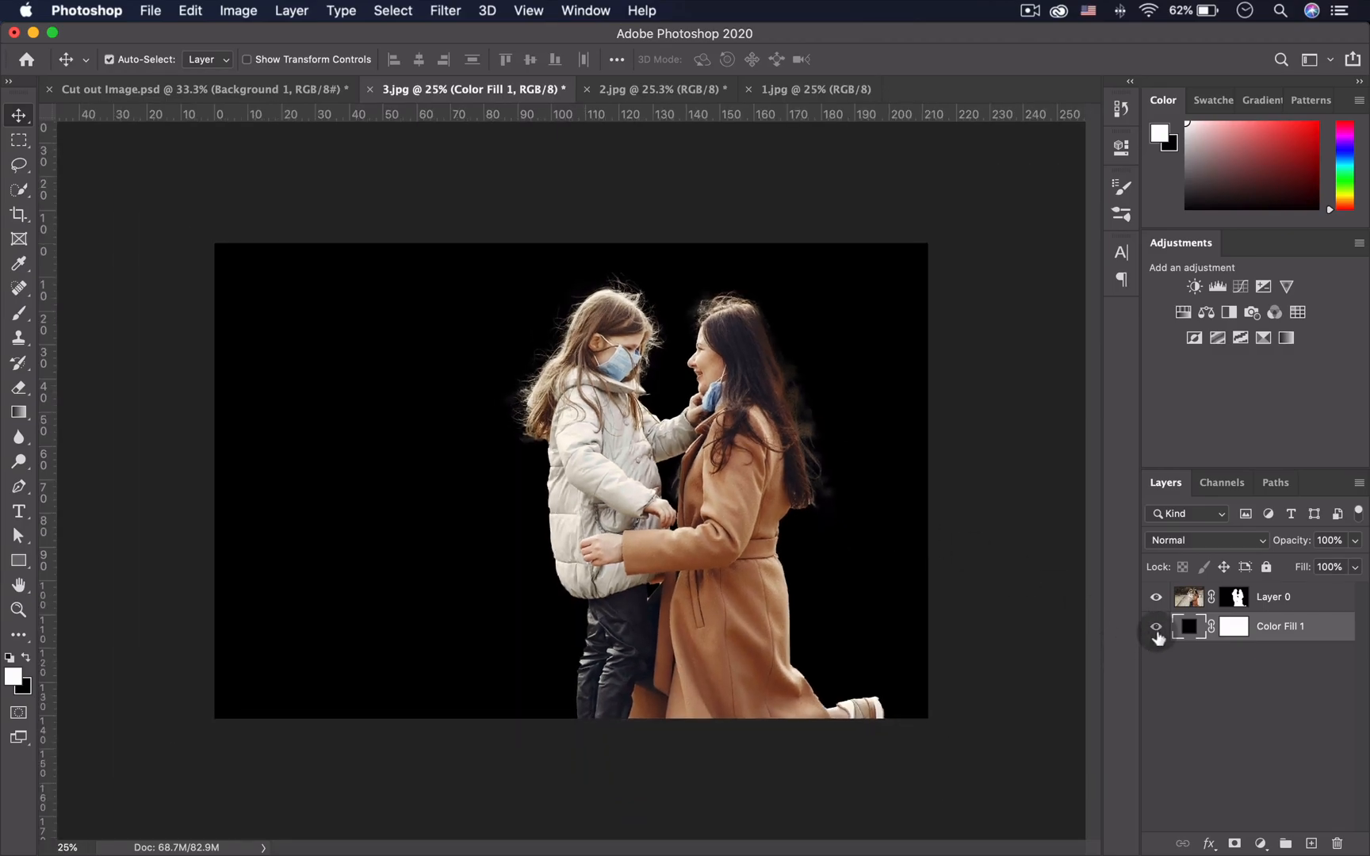
pyautogui.click(1156, 627)
pyautogui.hotkey('ctrl', 'Up')
pyautogui.click(1248, 699)
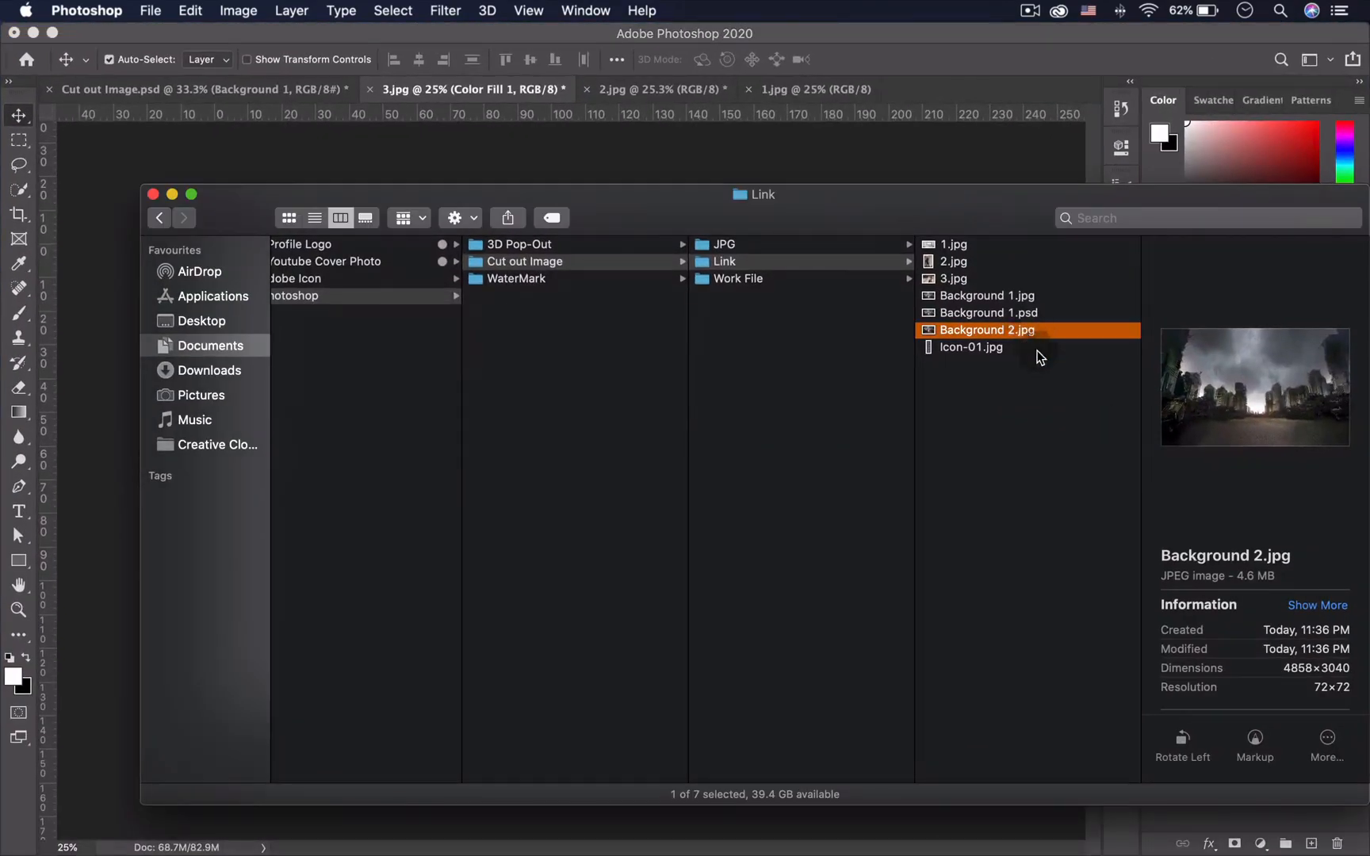
pyautogui.moveTo(785, 165); pyautogui.dragTo(725, 293)
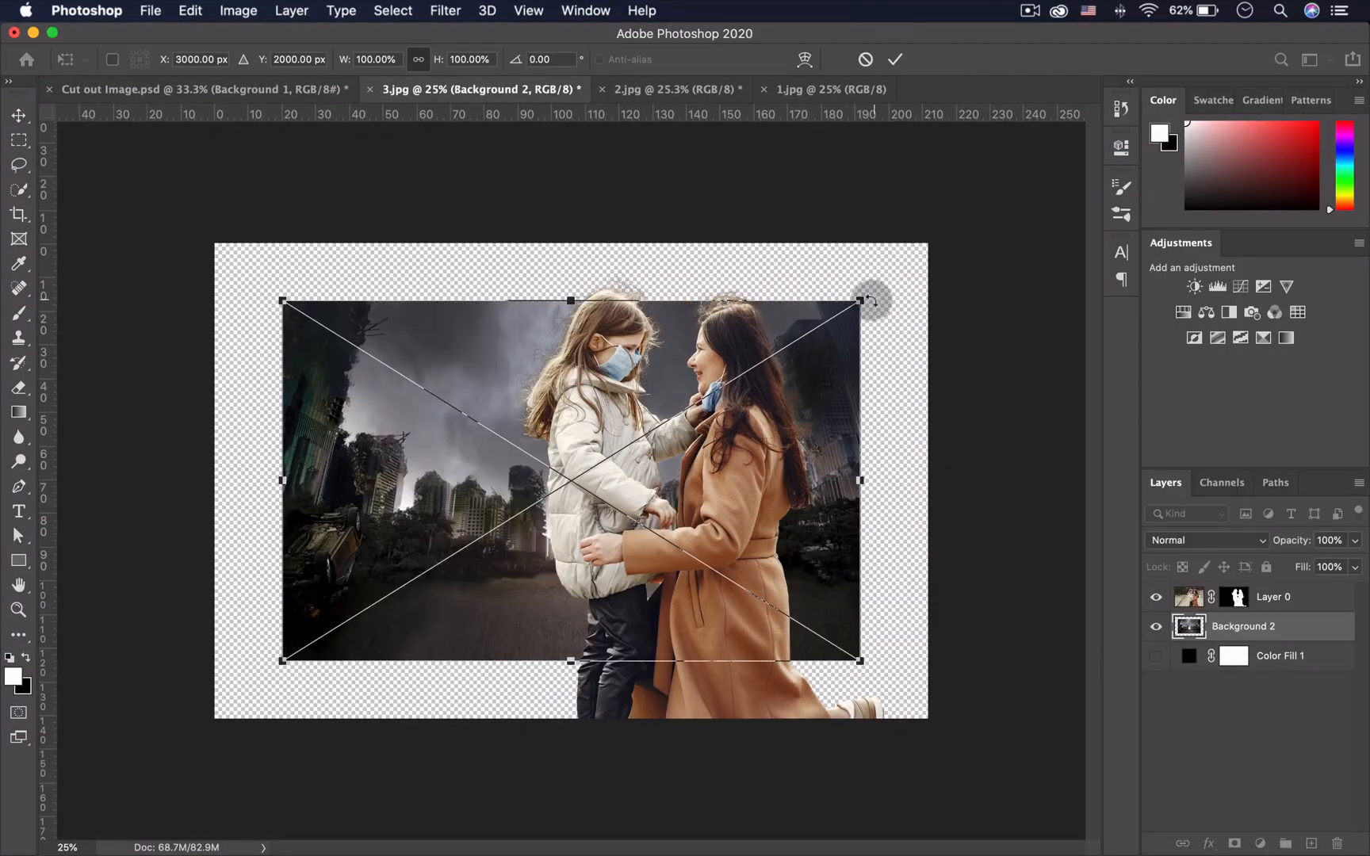
# - Enlarge the placed city background to the full canvas width and align it with the canvas's lower edge
pyautogui.moveTo(862, 300); pyautogui.dragTo(932, 248)
pyautogui.moveTo(863, 408)
pyautogui.mouseDown()
pyautogui.moveTo(853, 424)
pyautogui.moveTo(864, 406)
pyautogui.mouseUp()
pyautogui.press('Return')
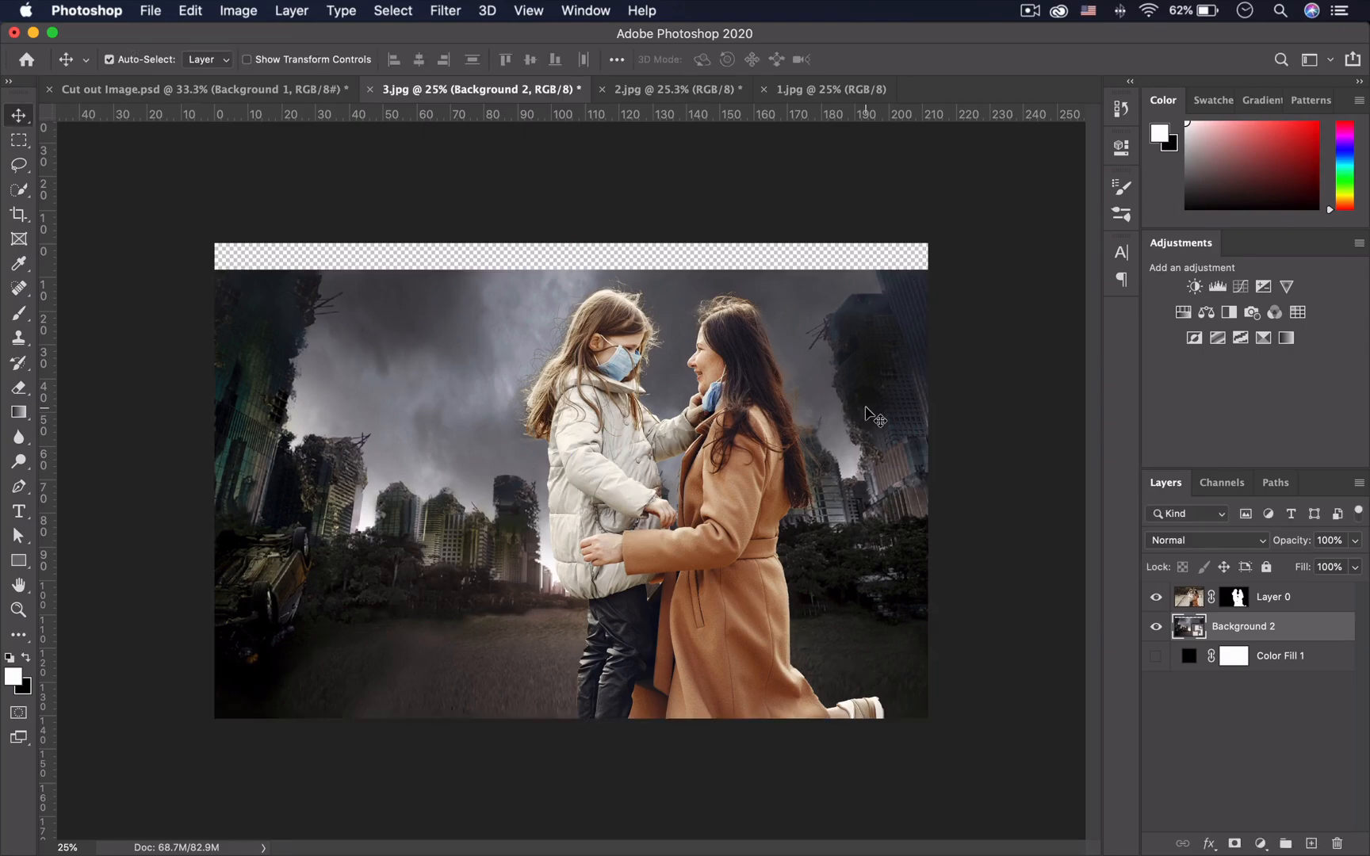
# - Convert the two-person cut-out layer to a Smart Object and scale it to about 60.5%, standing at the canvas's lower edge near the middle
pyautogui.rightClick(1300, 596)
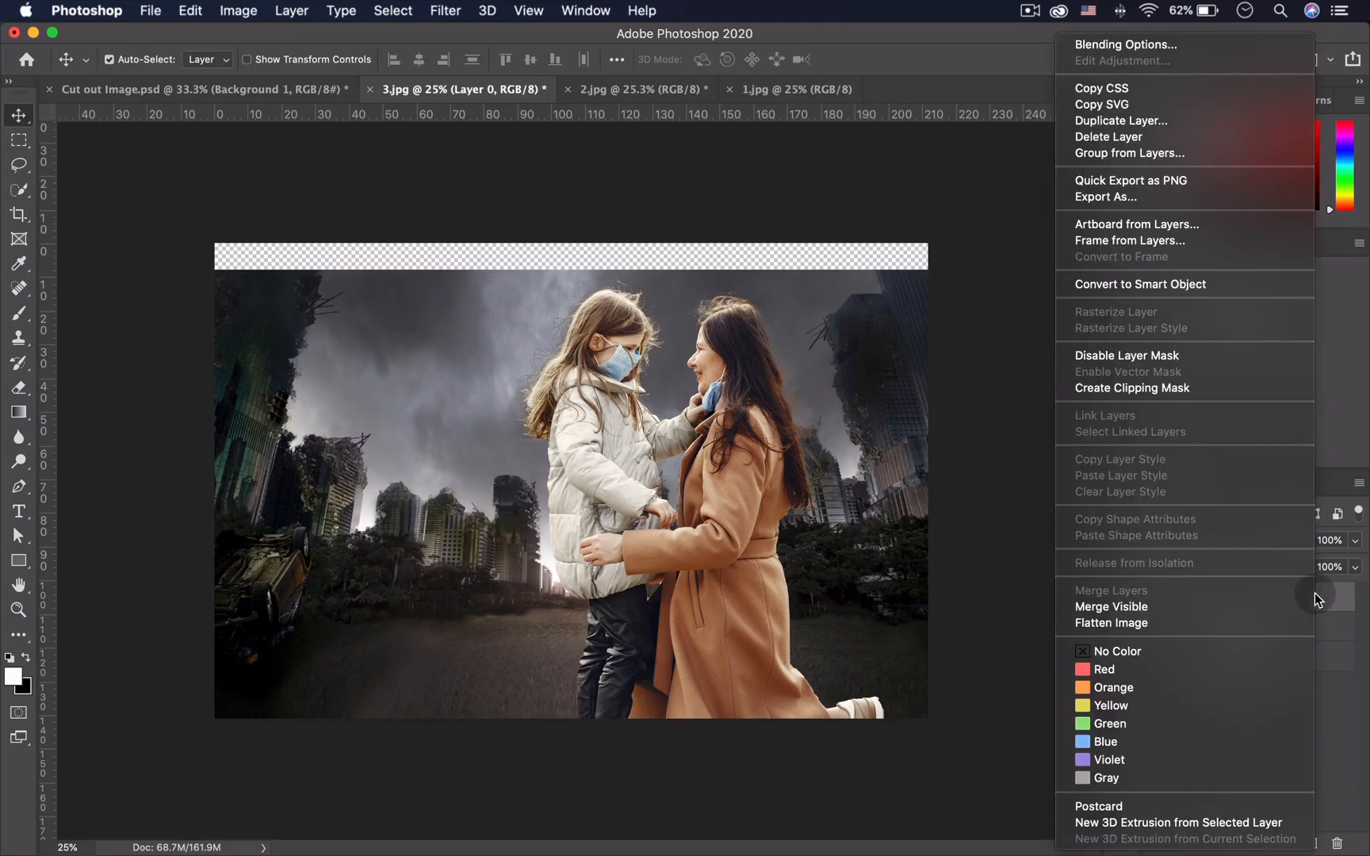
pyautogui.click(1182, 284)
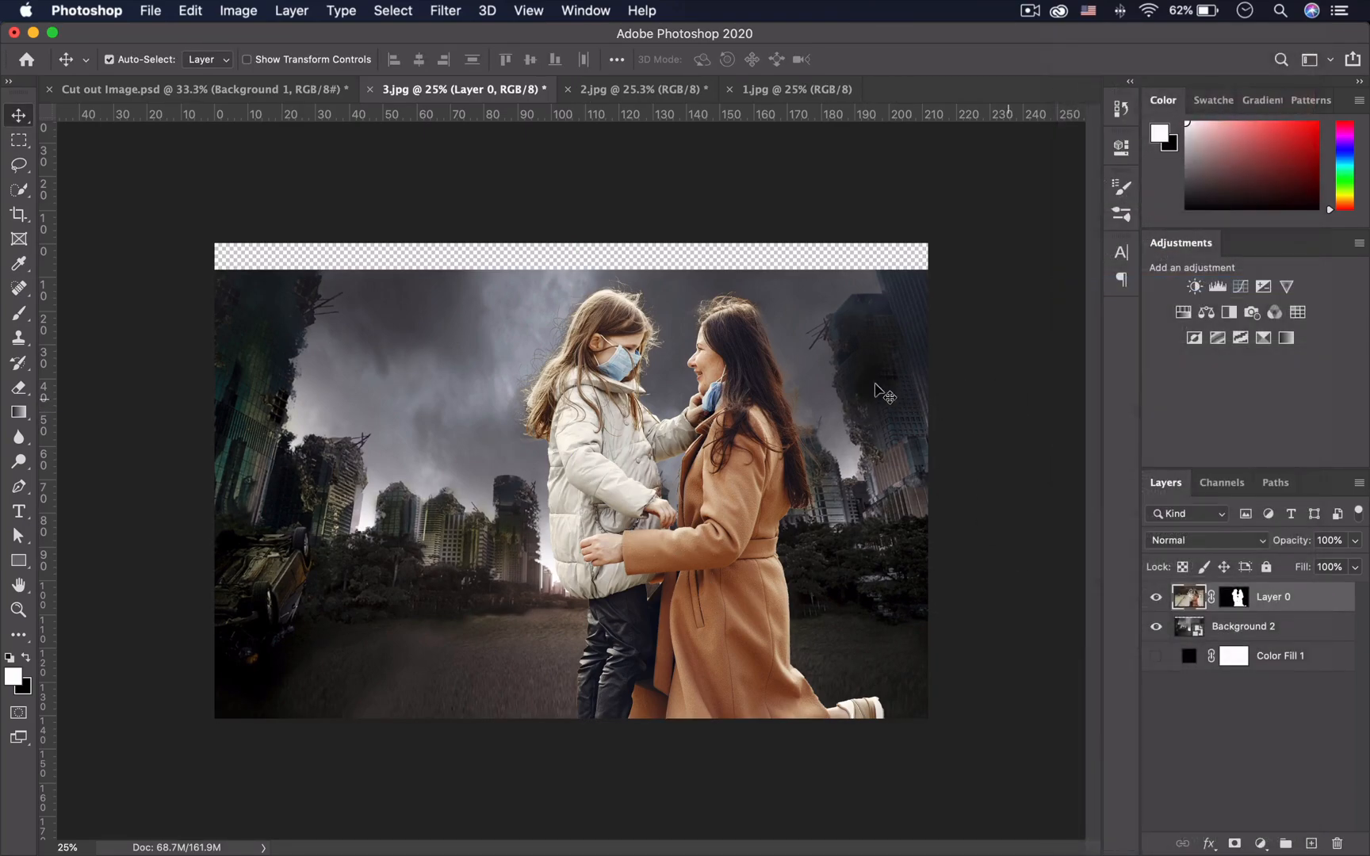
pyautogui.hotkey('ctrl', 't')
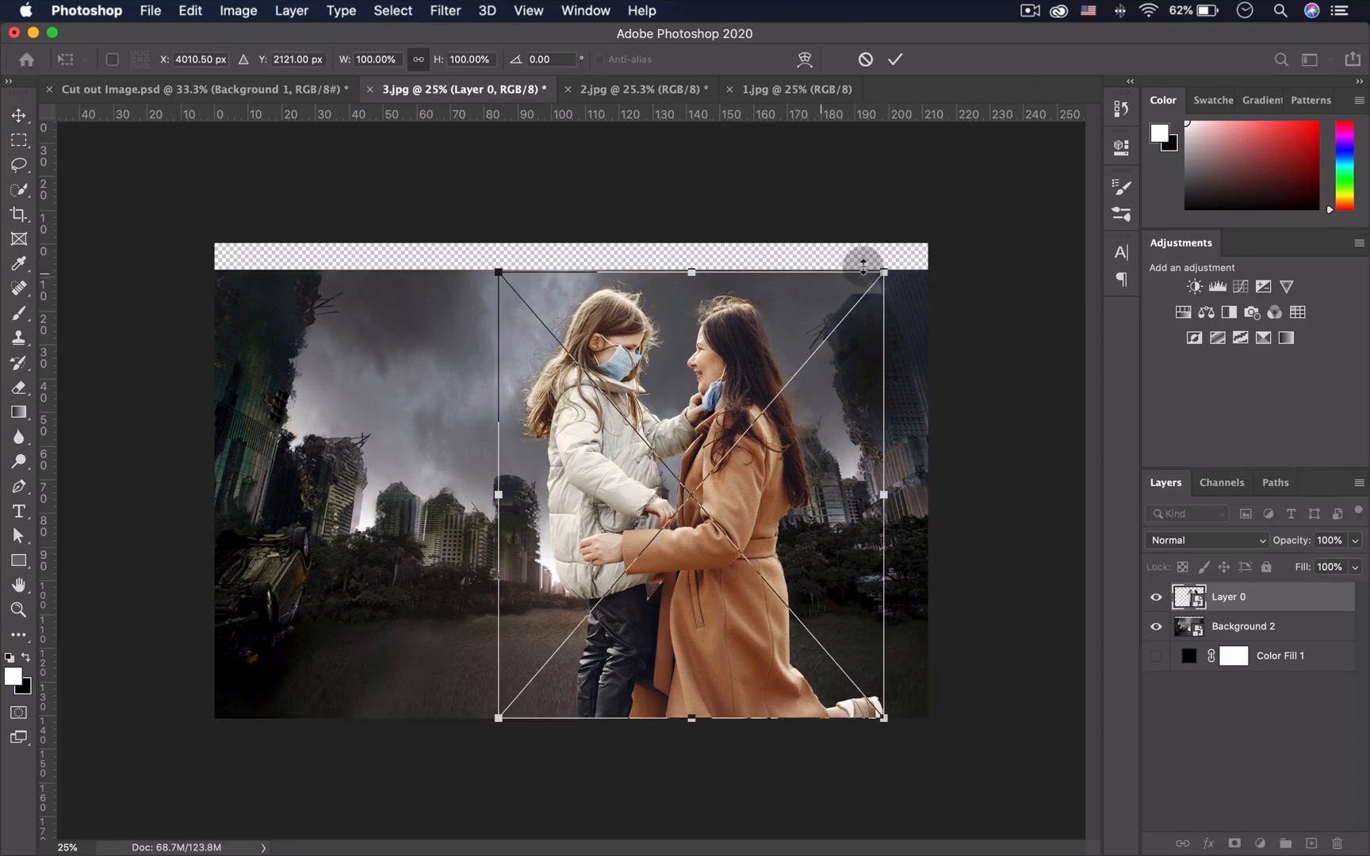
pyautogui.moveTo(880, 268); pyautogui.dragTo(718, 445)
pyautogui.moveTo(650, 621); pyautogui.dragTo(633, 622)
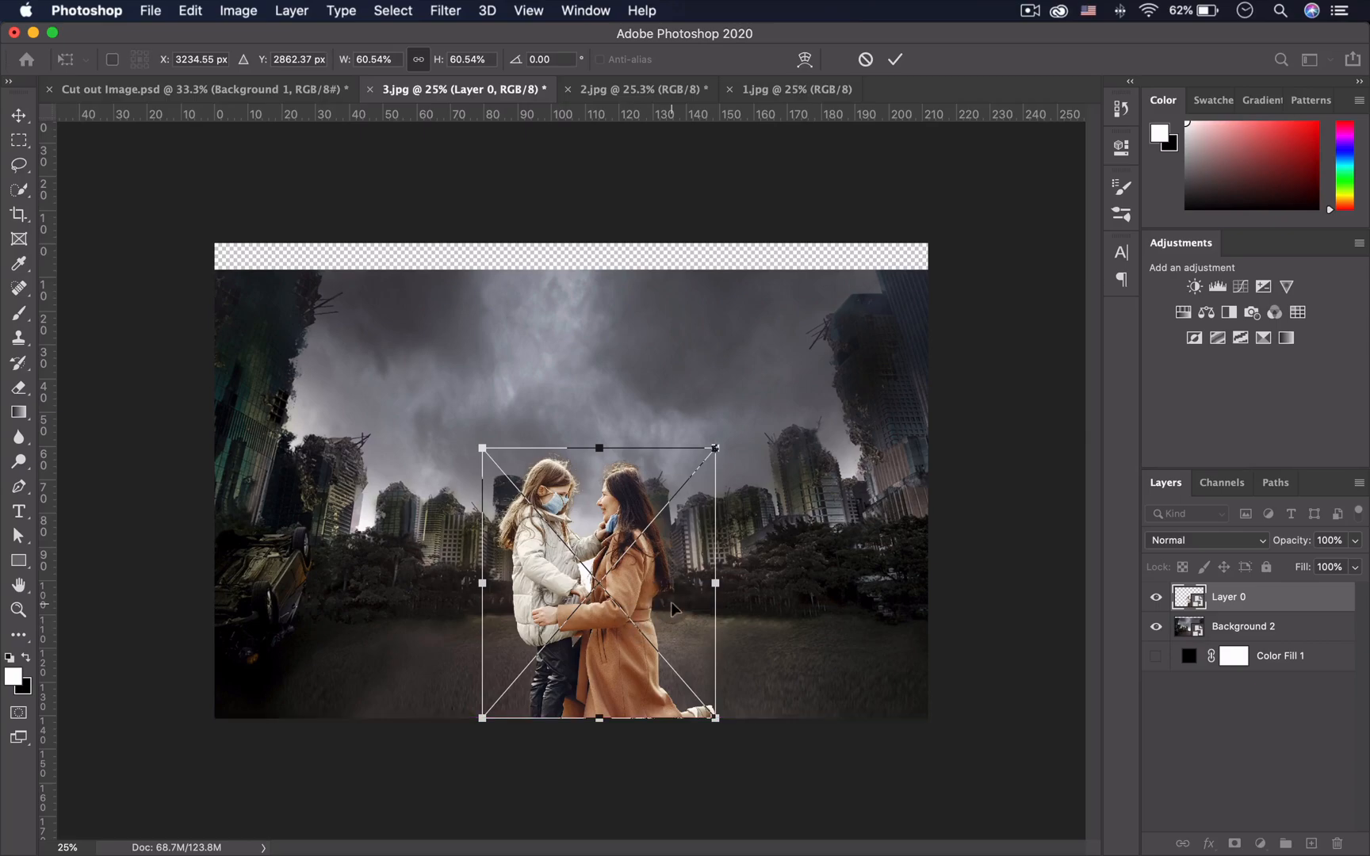
pyautogui.press('Return')
# - Add a Curves adjustment clipped to the cut-out layer and darken it by lowering the RGB curve in the shadows and highlights
pyautogui.click(1256, 842)
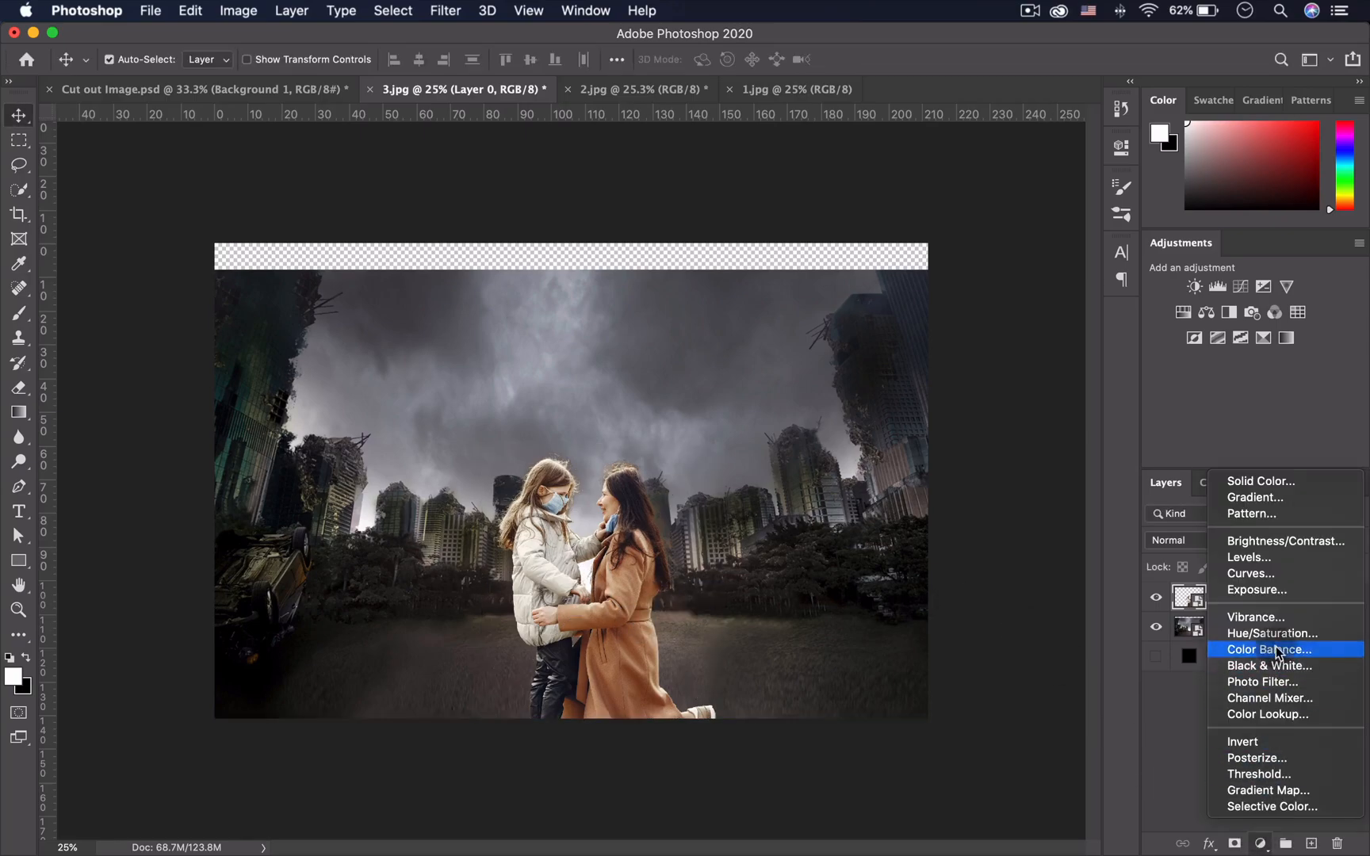
pyautogui.click(1253, 572)
pyautogui.rightClick(1308, 596)
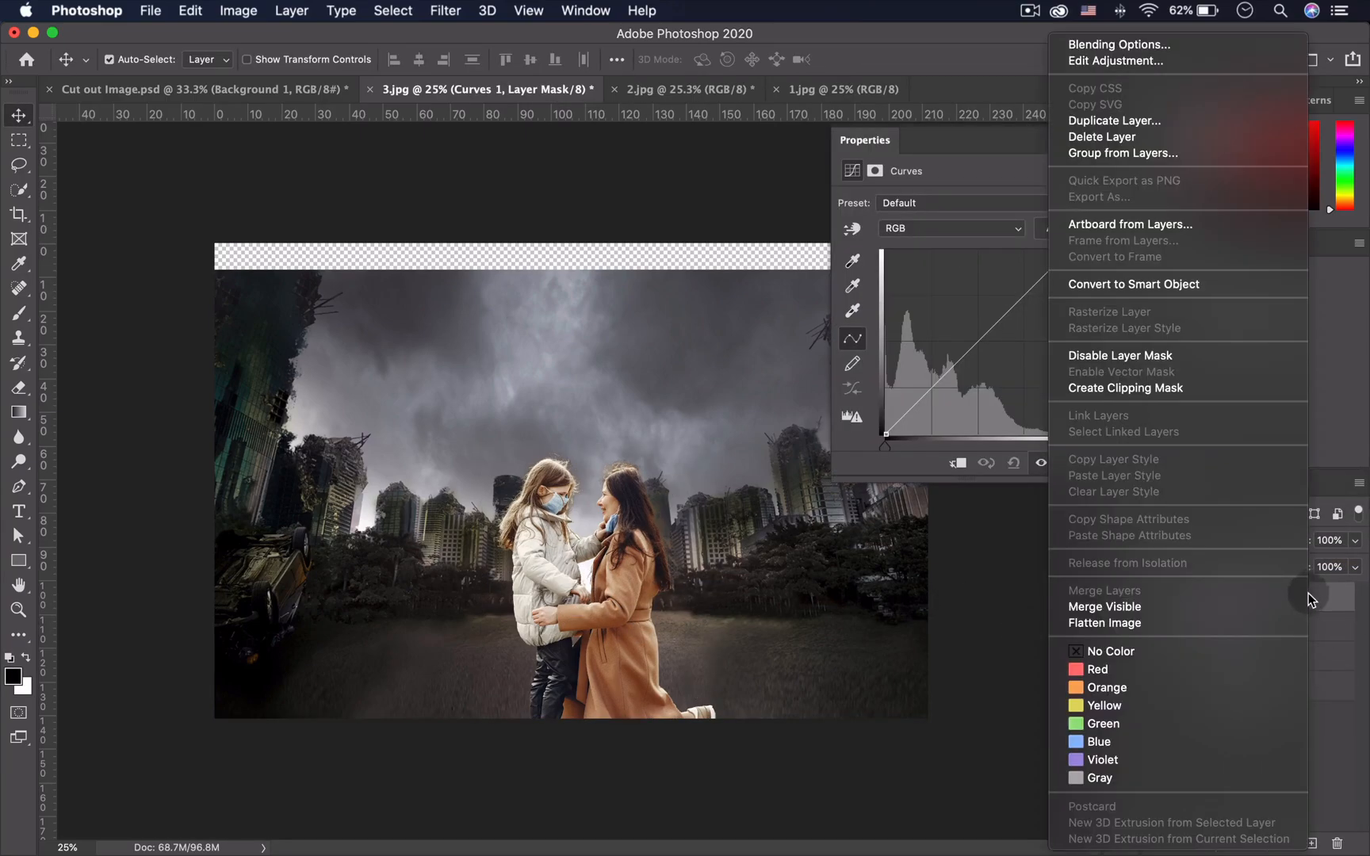
pyautogui.click(1176, 389)
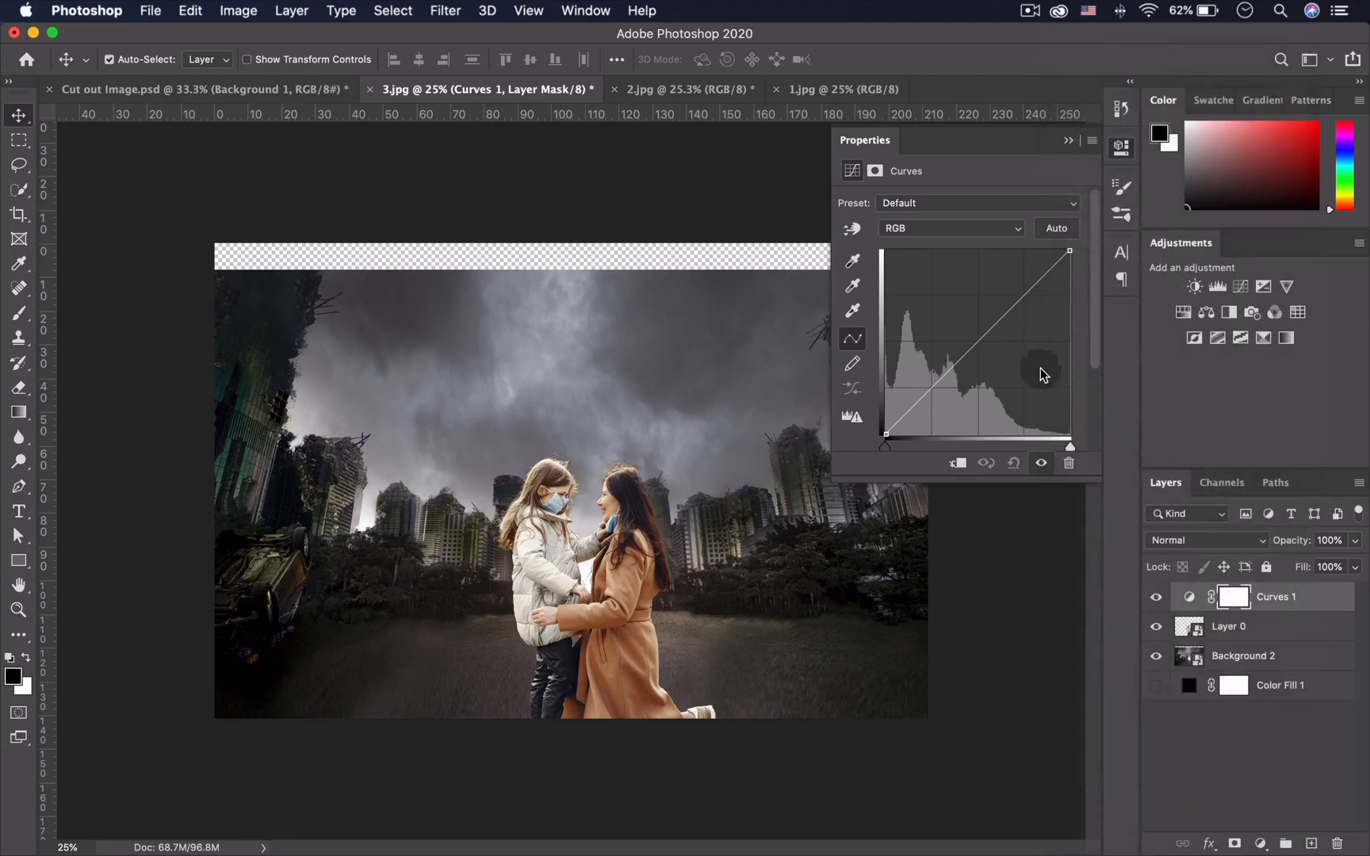
pyautogui.moveTo(933, 387); pyautogui.dragTo(931, 400)
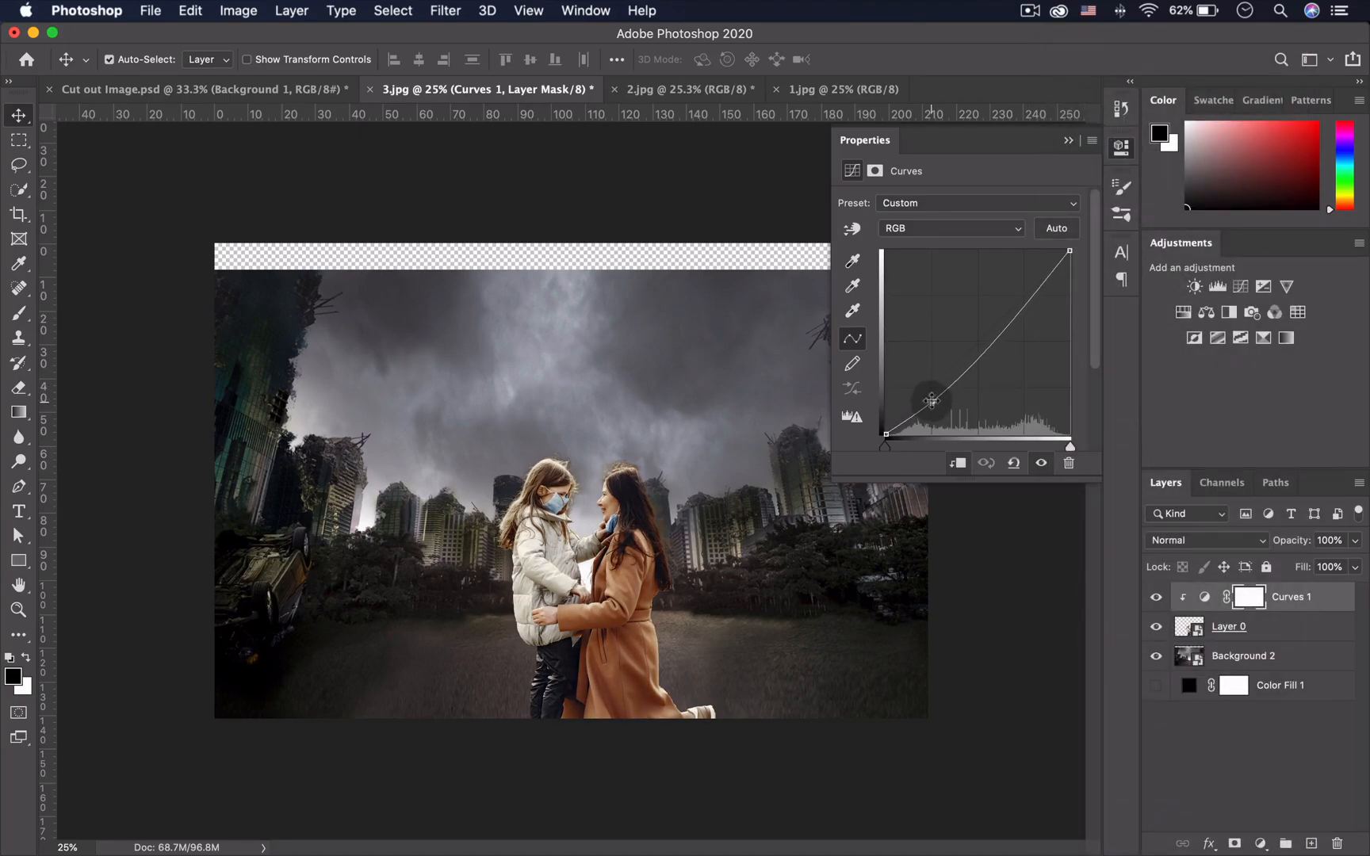
pyautogui.moveTo(1024, 306); pyautogui.dragTo(1023, 319)
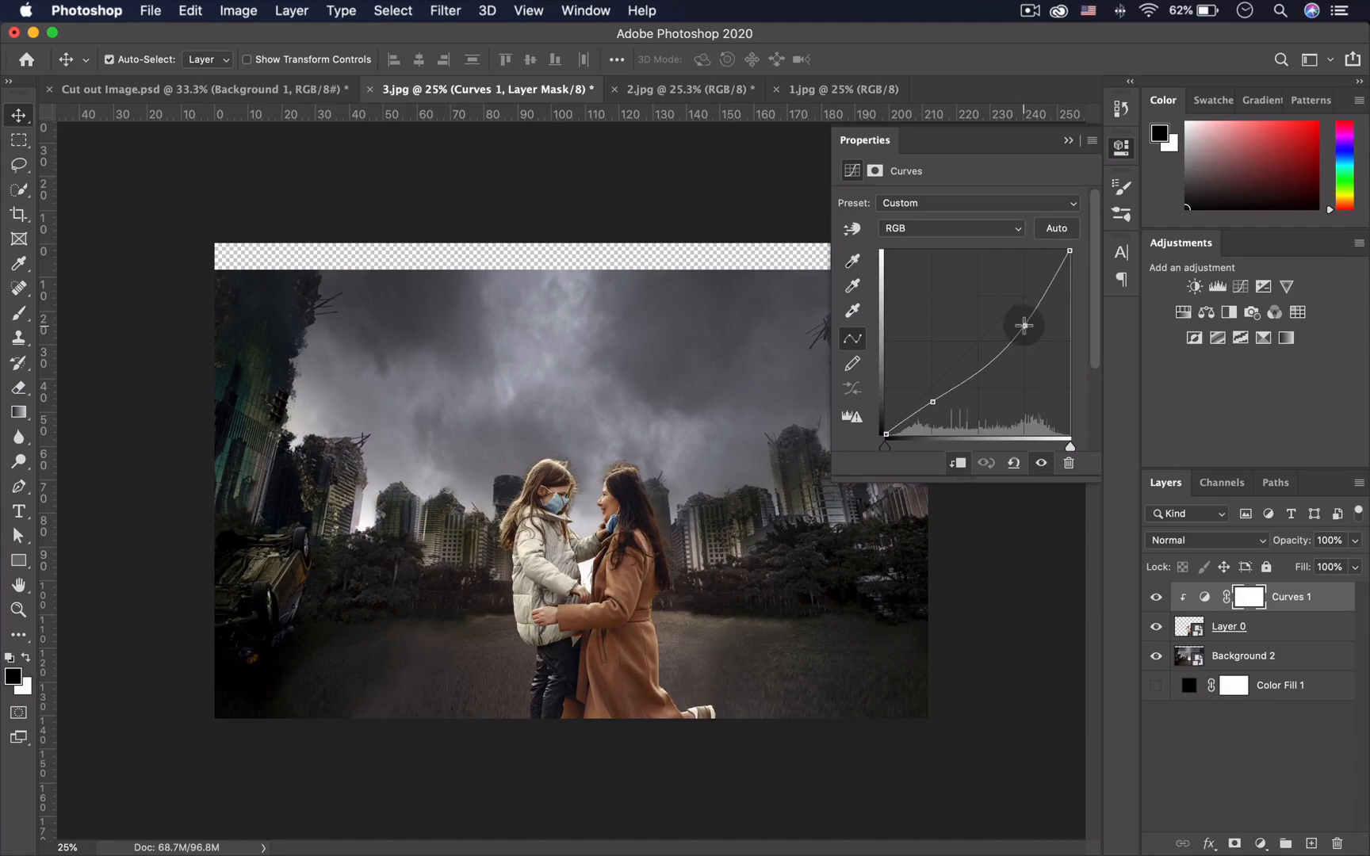
# - Lower the Red channel's curve slightly in the shadows and highlights of the clipped Curves adjustment
pyautogui.click(966, 226)
pyautogui.click(966, 240)
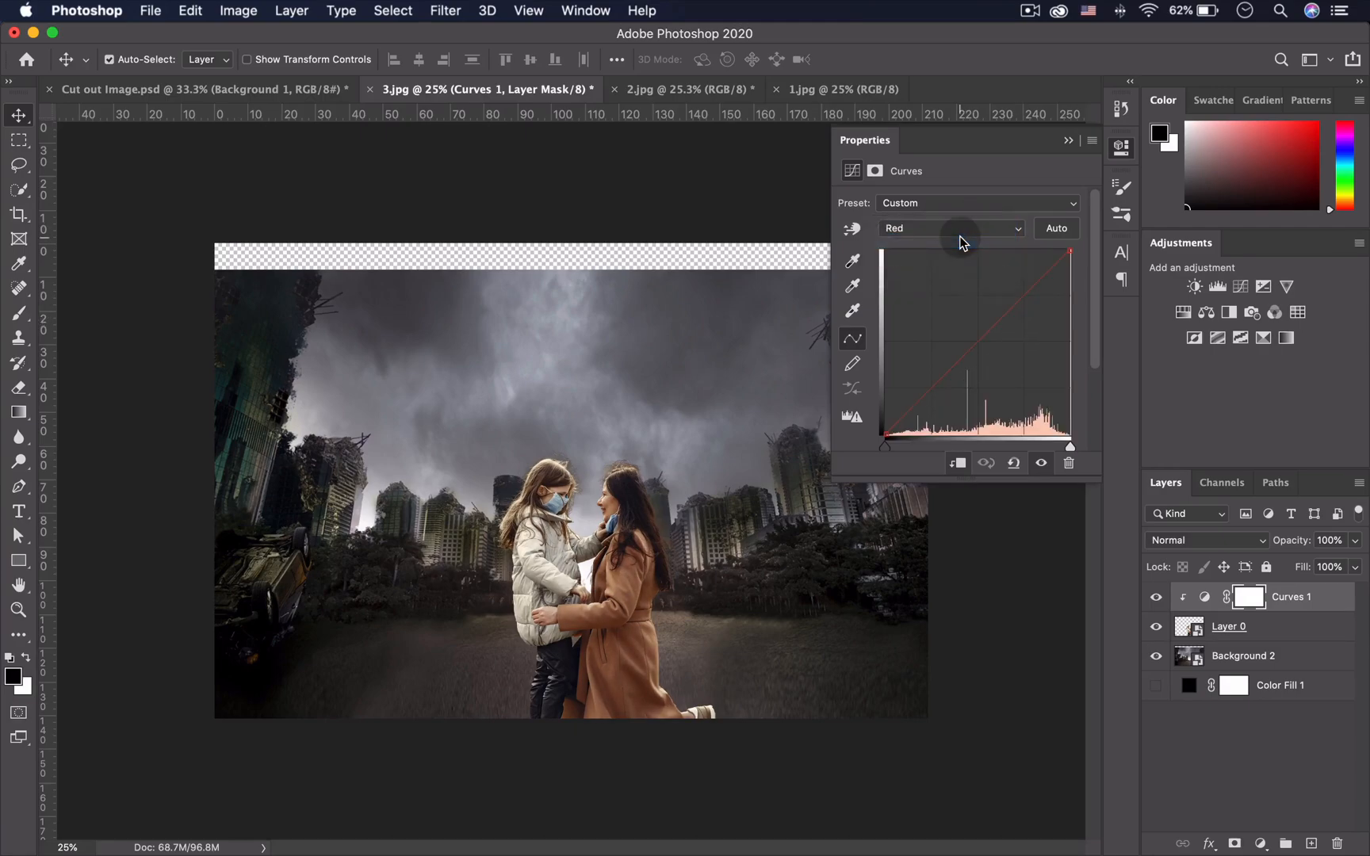
pyautogui.click(933, 396)
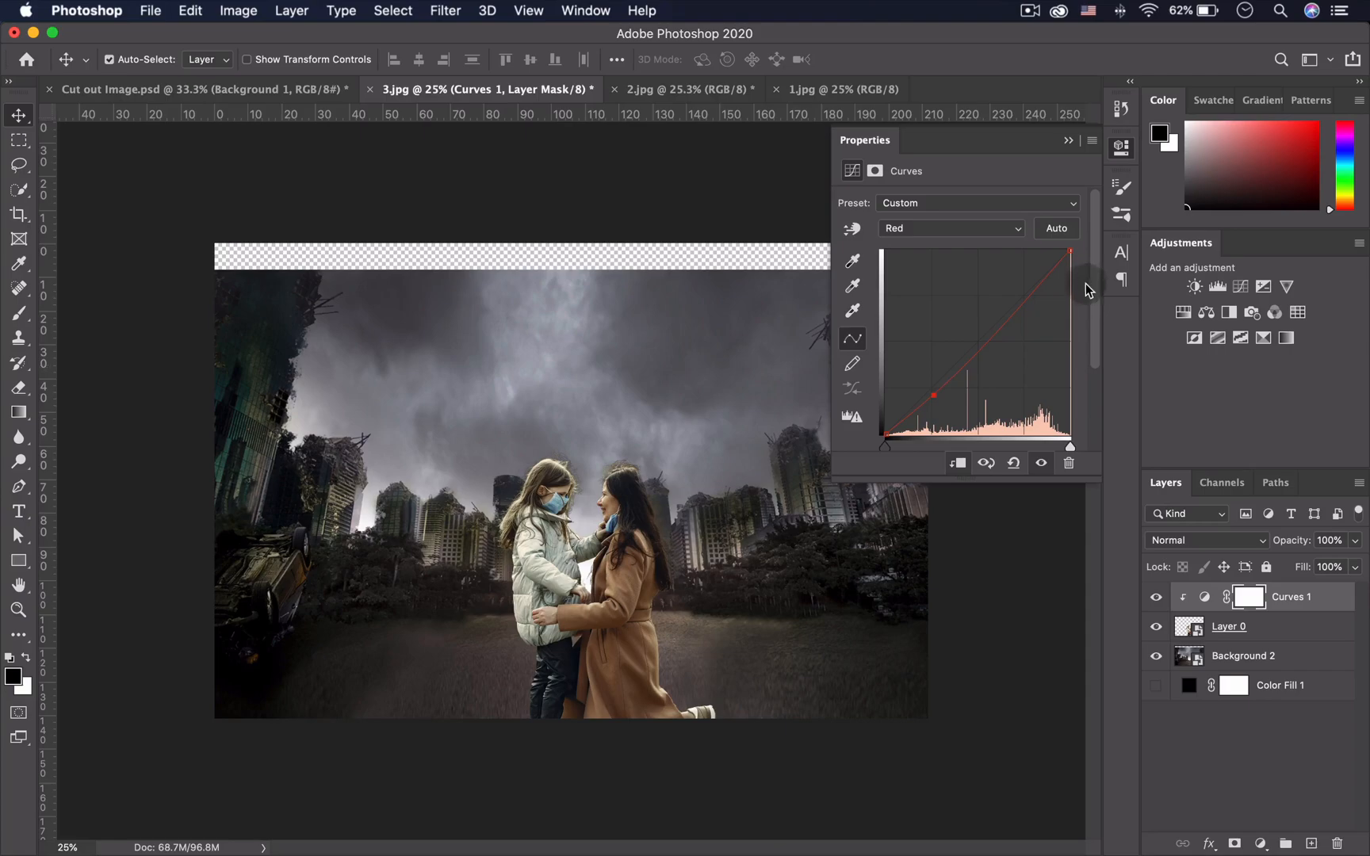
pyautogui.click(1023, 310)
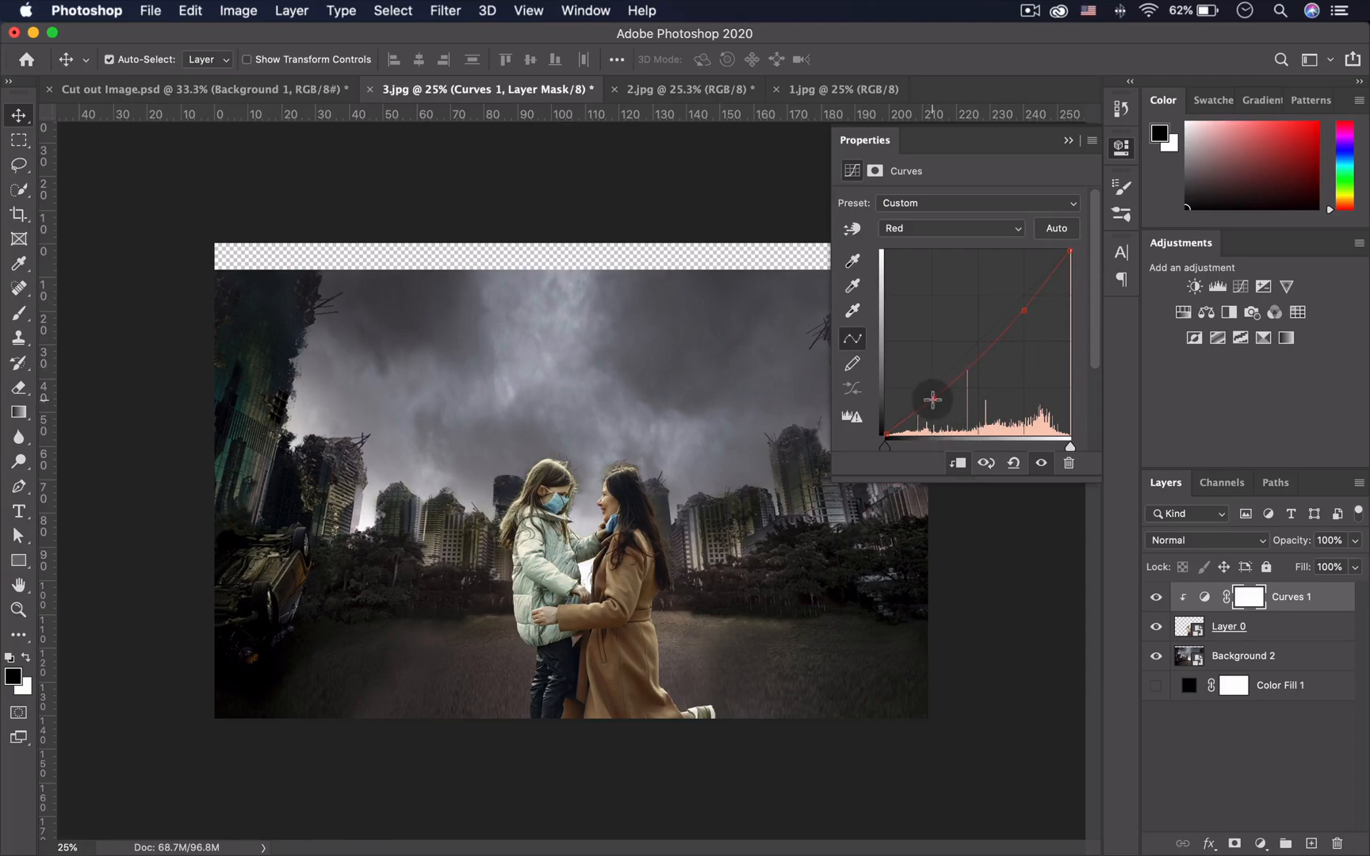
# - Lower the Green channel's curve slightly in the shadows and highlights of the clipped Curves adjustment
pyautogui.click(951, 228)
pyautogui.click(951, 241)
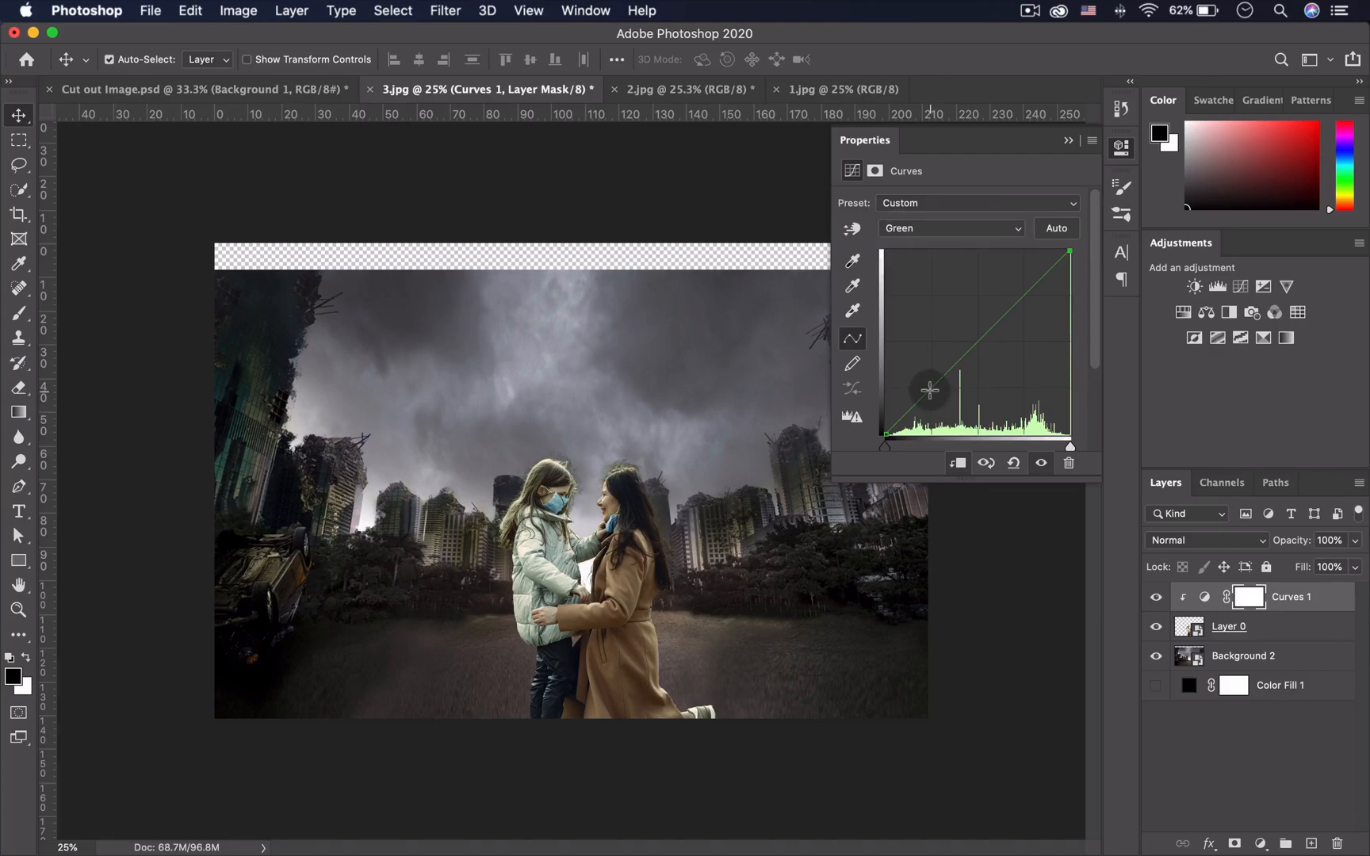
pyautogui.click(932, 394)
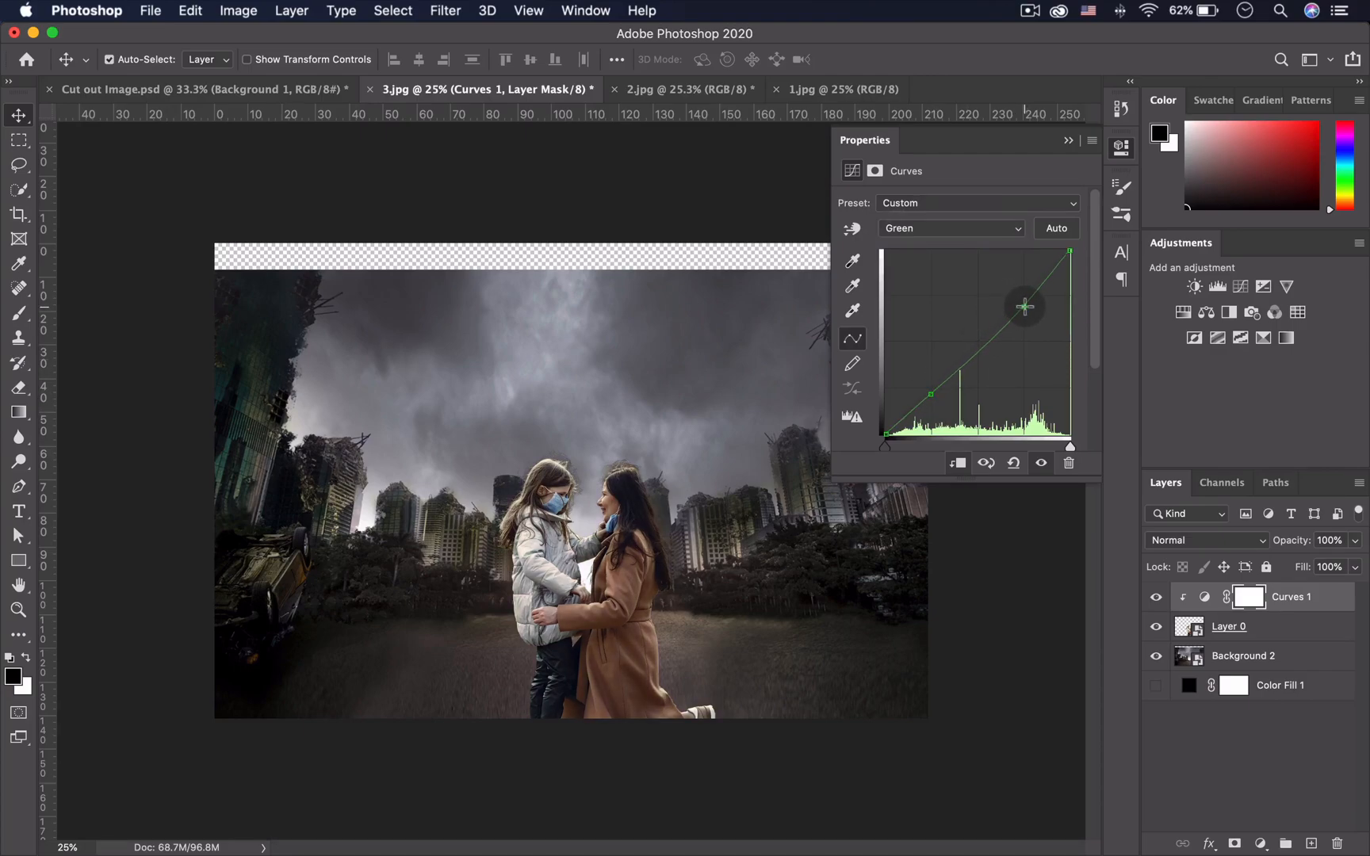
# - Lower the Blue channel's curve in the shadows and anchor a highlight point near the original diagonal
pyautogui.click(972, 228)
pyautogui.click(949, 242)
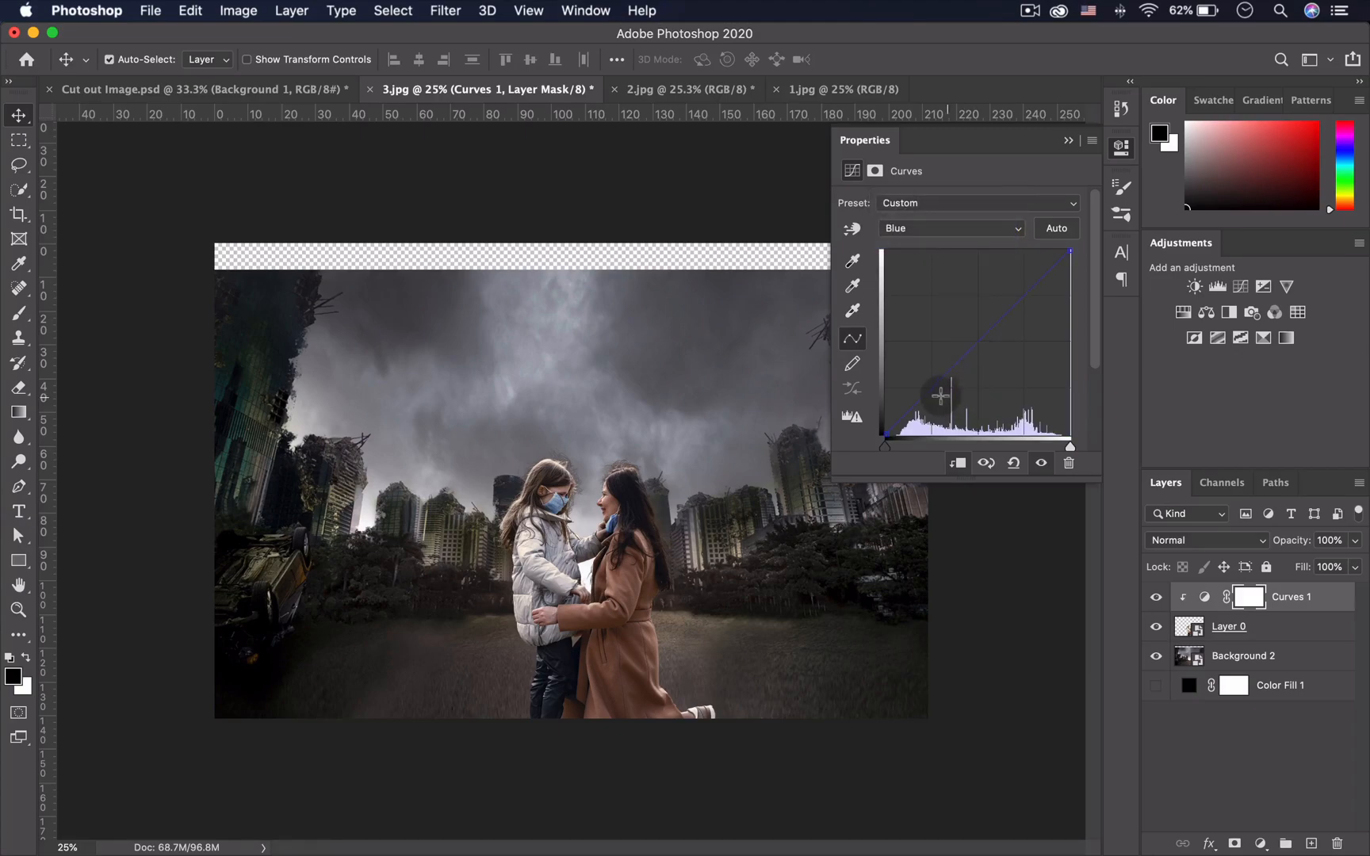
pyautogui.click(931, 403)
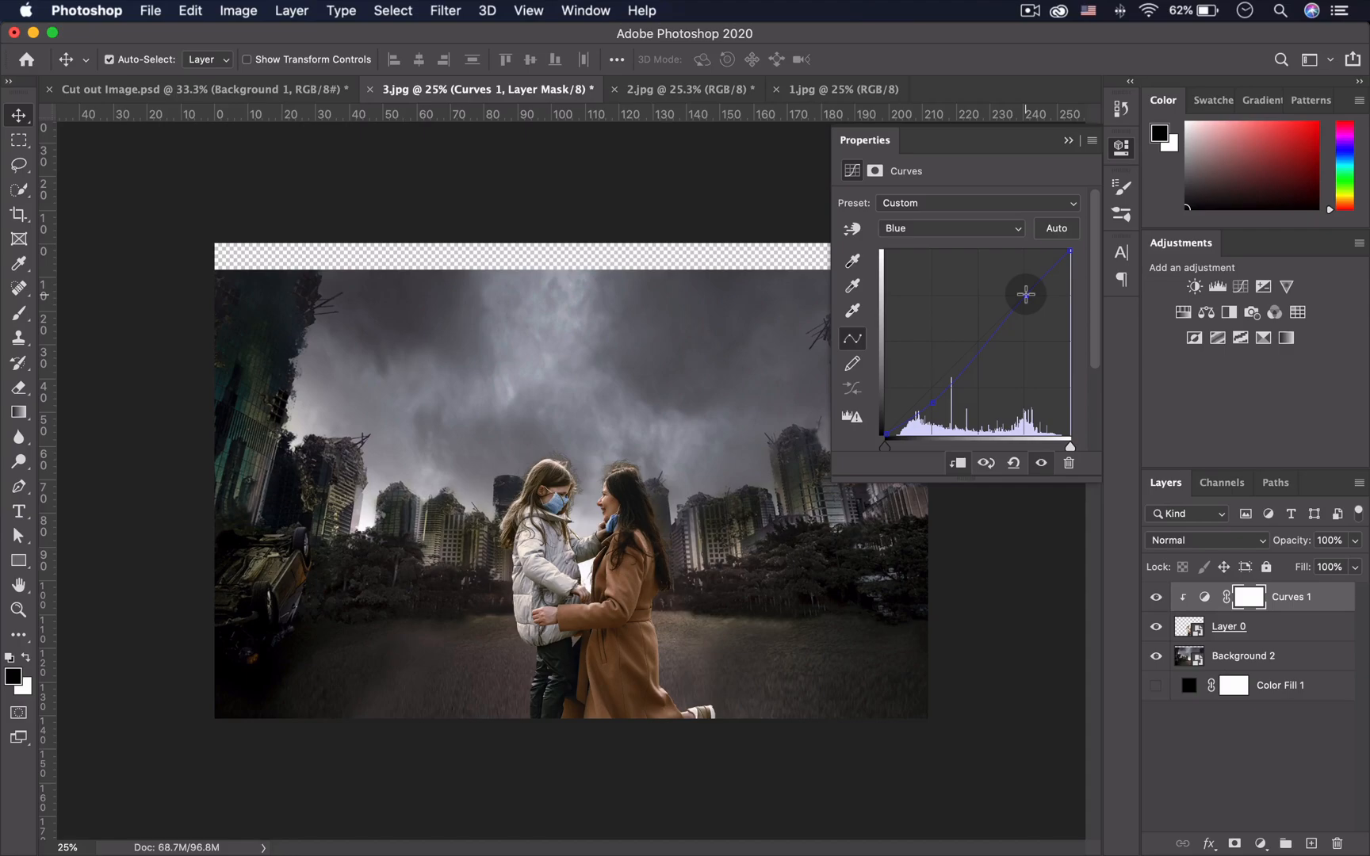
pyautogui.click(1031, 297)
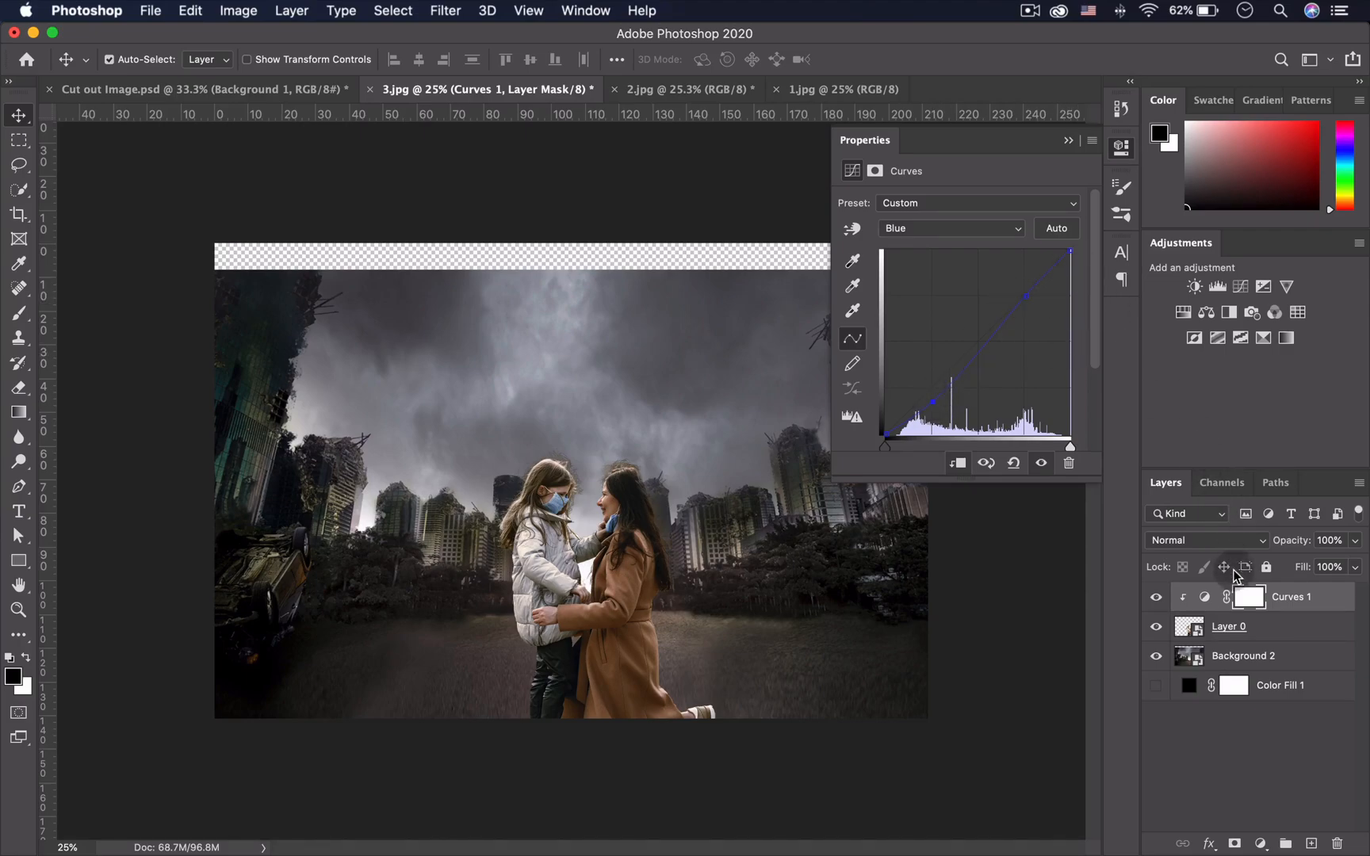
# - Add a Vibrance adjustment with vibrance -18 and saturation -39, and clip it to the two-person cut-out
pyautogui.click(1280, 749)
pyautogui.click(1259, 843)
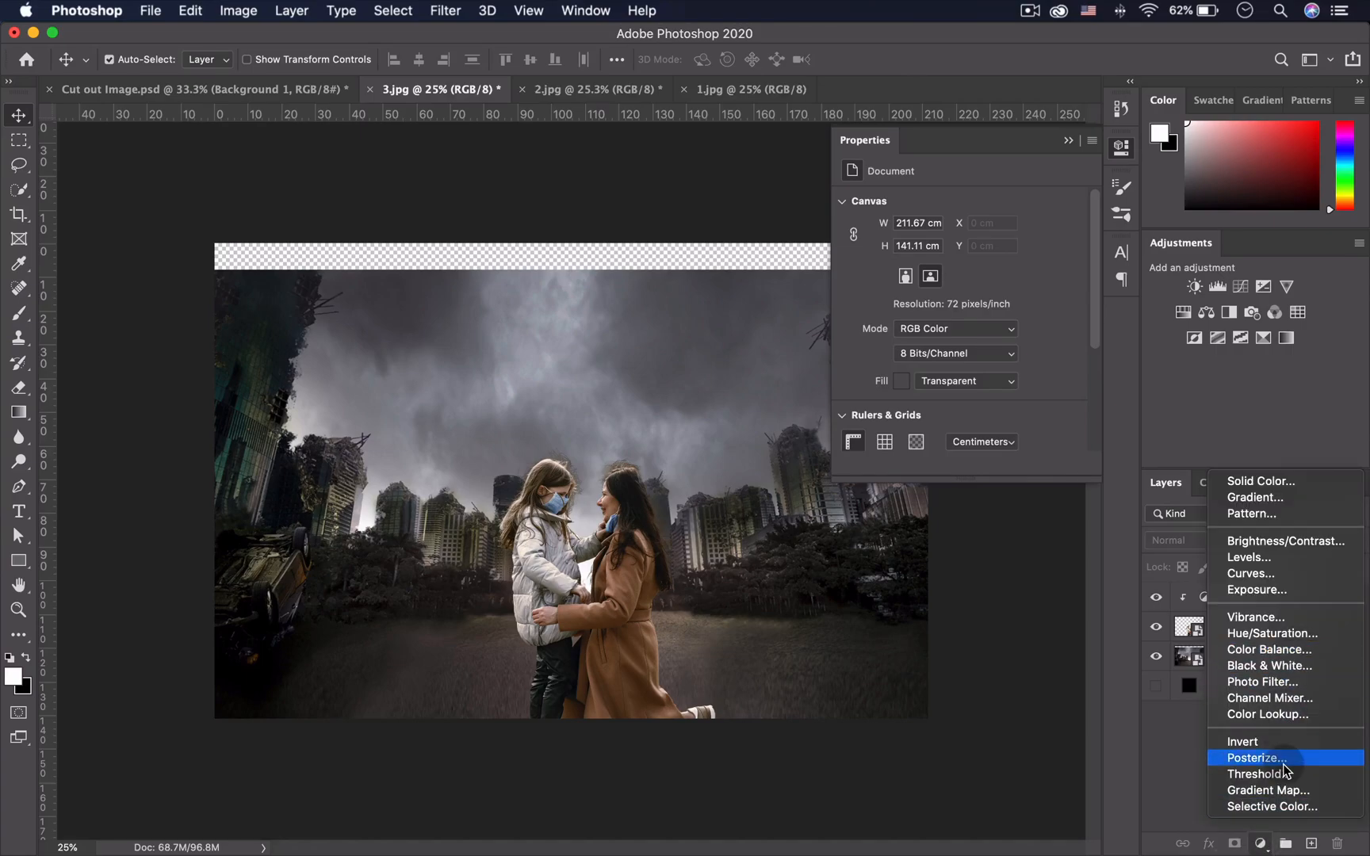
pyautogui.click(1281, 380)
pyautogui.click(1285, 287)
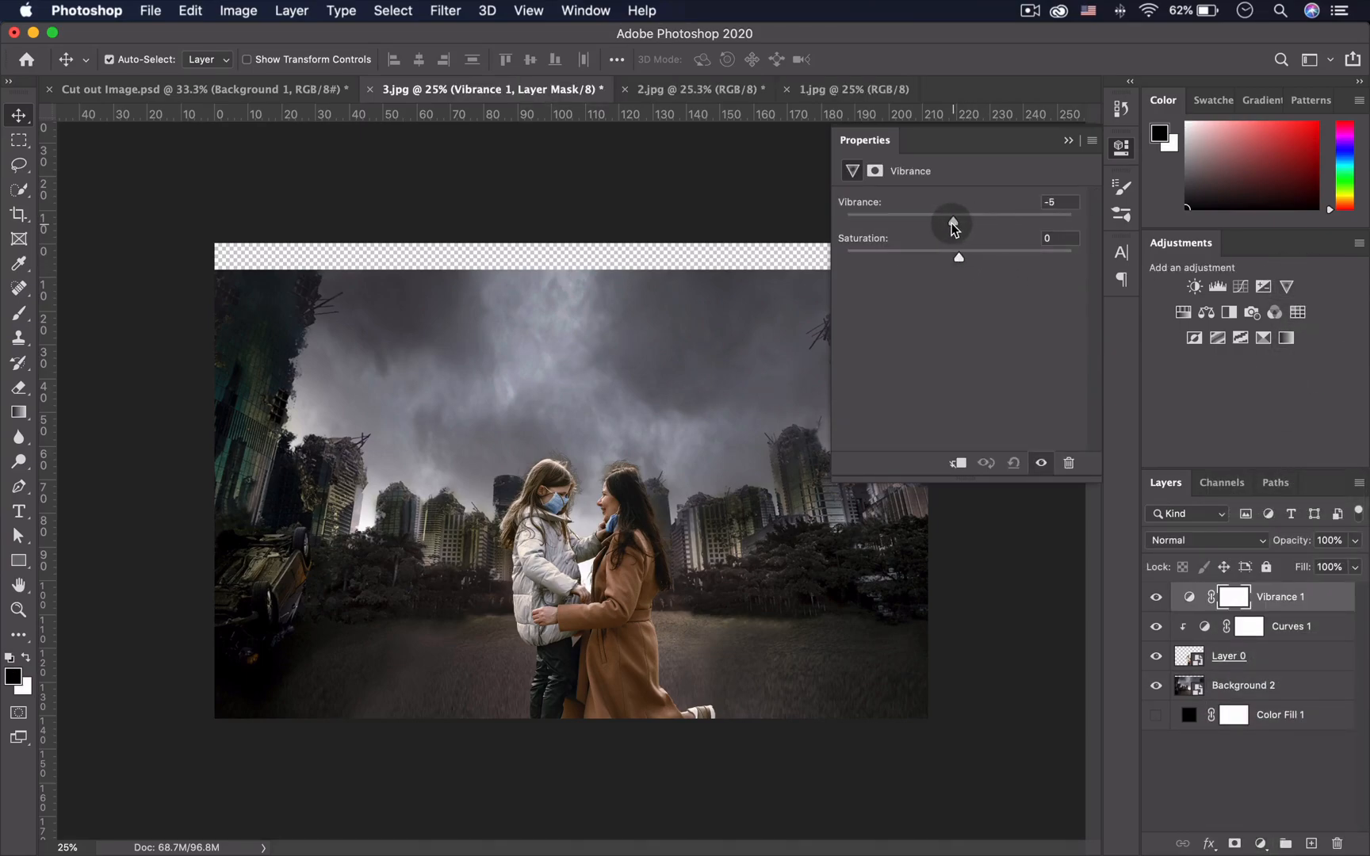
pyautogui.moveTo(959, 256); pyautogui.dragTo(915, 263)
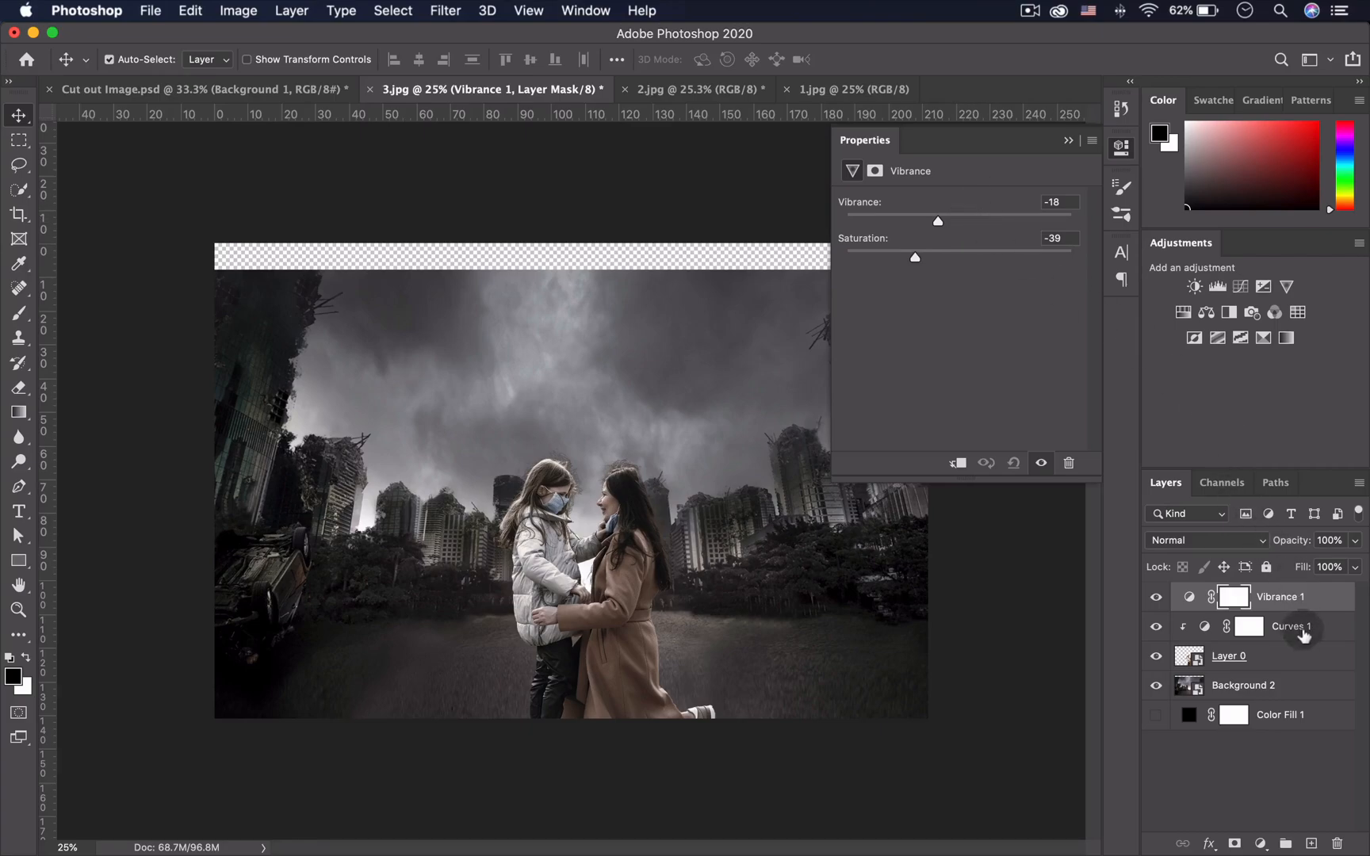
pyautogui.rightClick(1312, 598)
pyautogui.click(1201, 388)
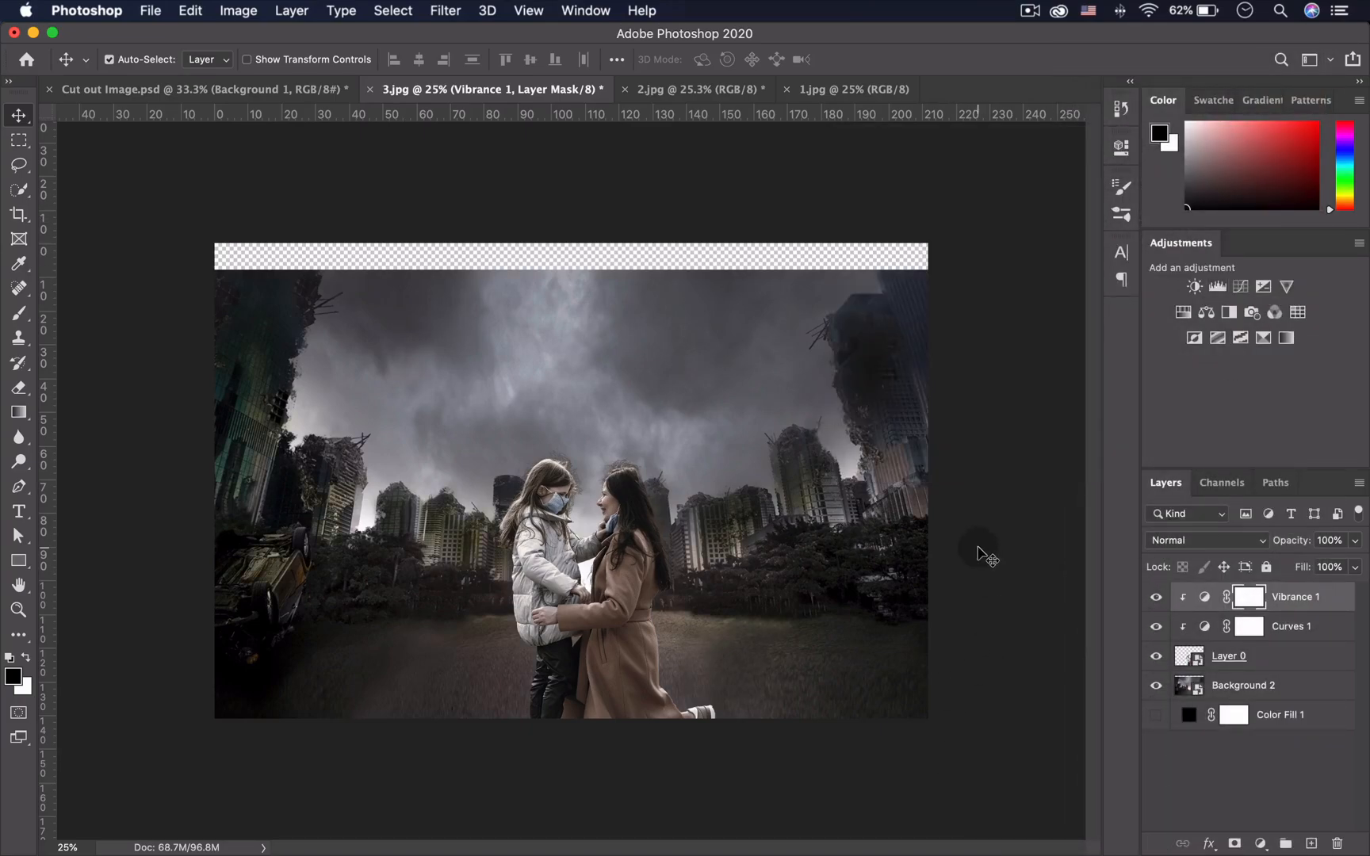
# - Copy the three visible text layers and Layer 5 from Cut out Image.psd into 3.jpg, placing "Cherish your moment" near the canvas's lower edge
pyautogui.click(287, 88)
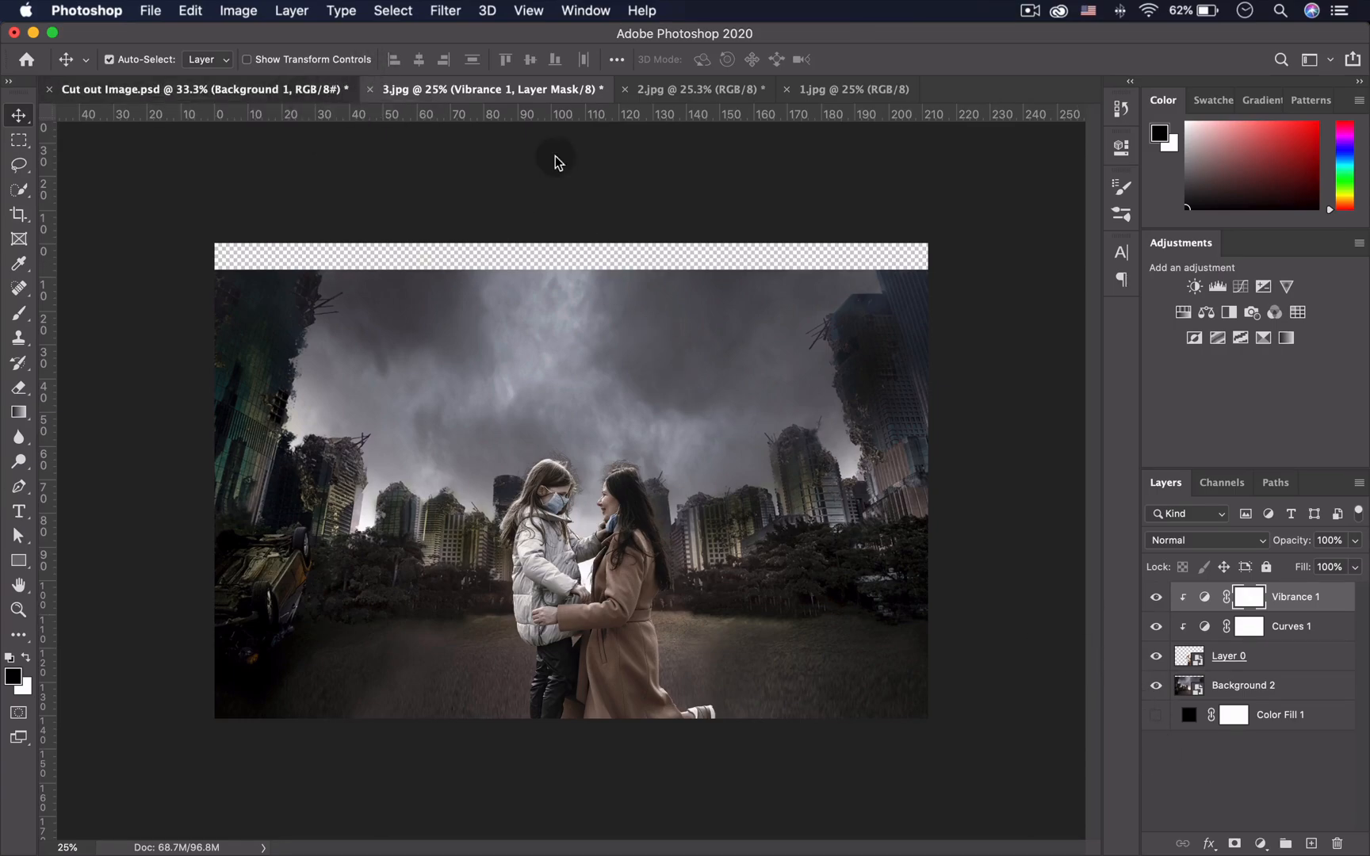
pyautogui.scroll(2, 1251, 608)
pyautogui.click(1252, 601)
pyautogui.keyDown('shift'); pyautogui.click(1271, 686); pyautogui.keyUp('shift')
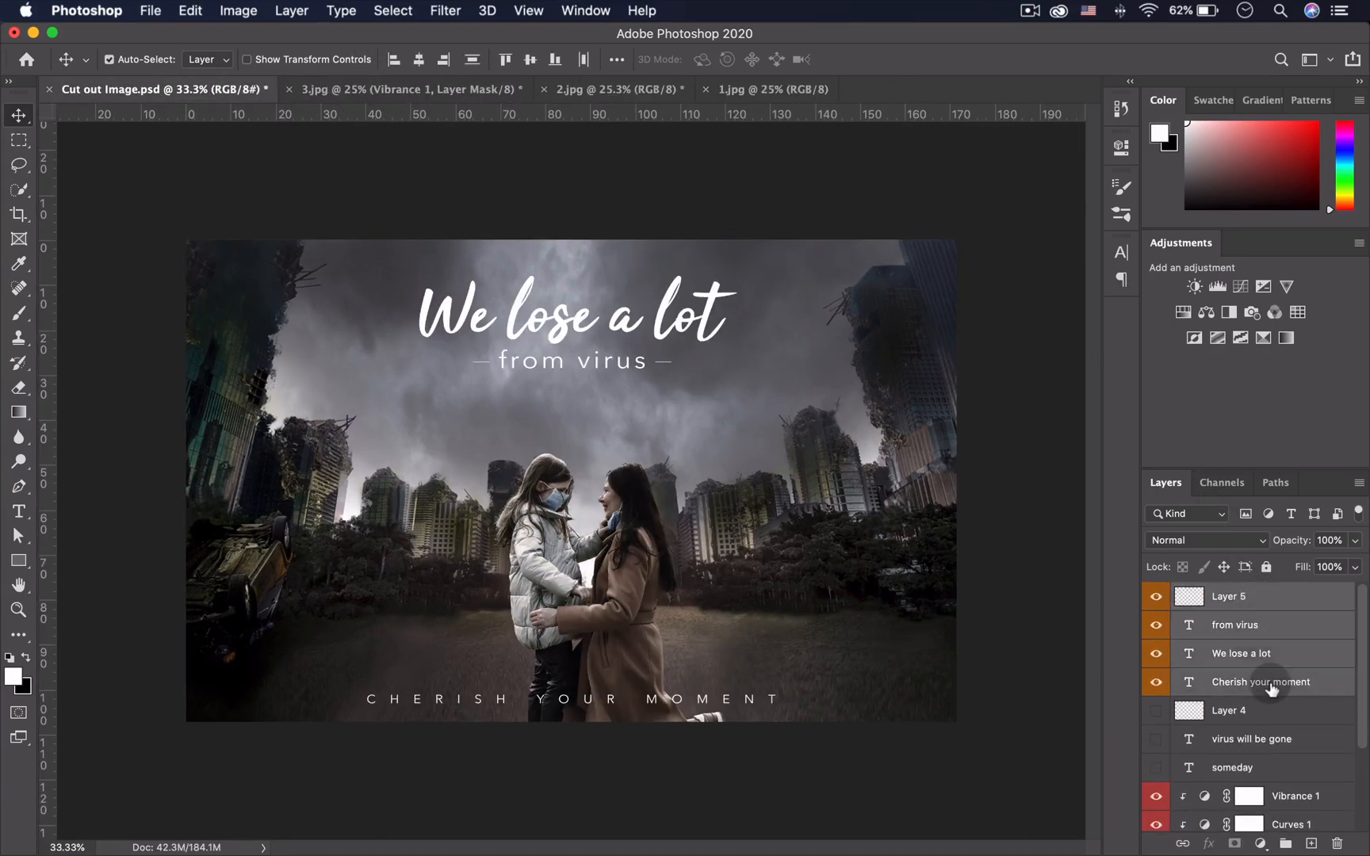
pyautogui.moveTo(660, 315); pyautogui.dragTo(708, 377)
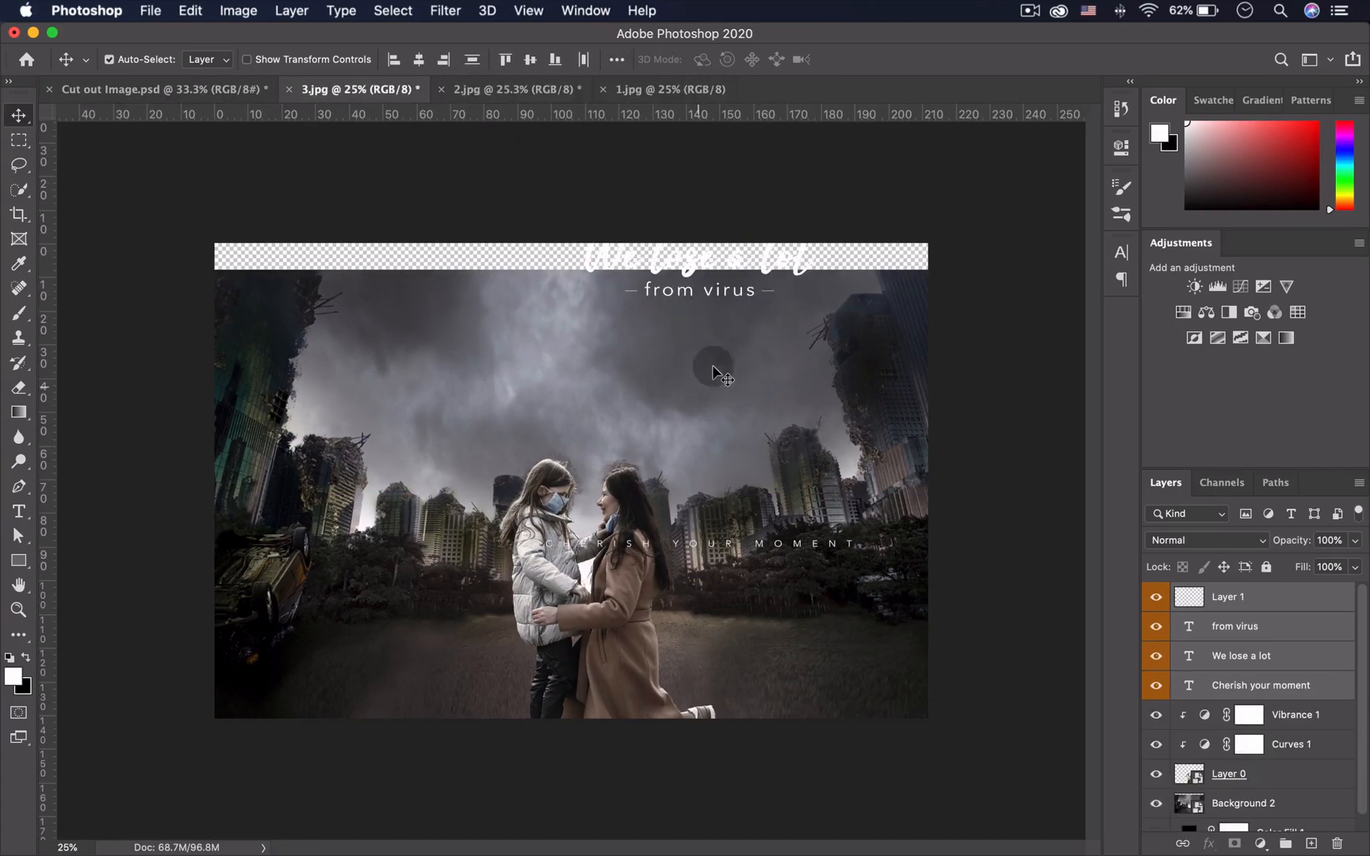
pyautogui.moveTo(766, 283); pyautogui.dragTo(655, 433)
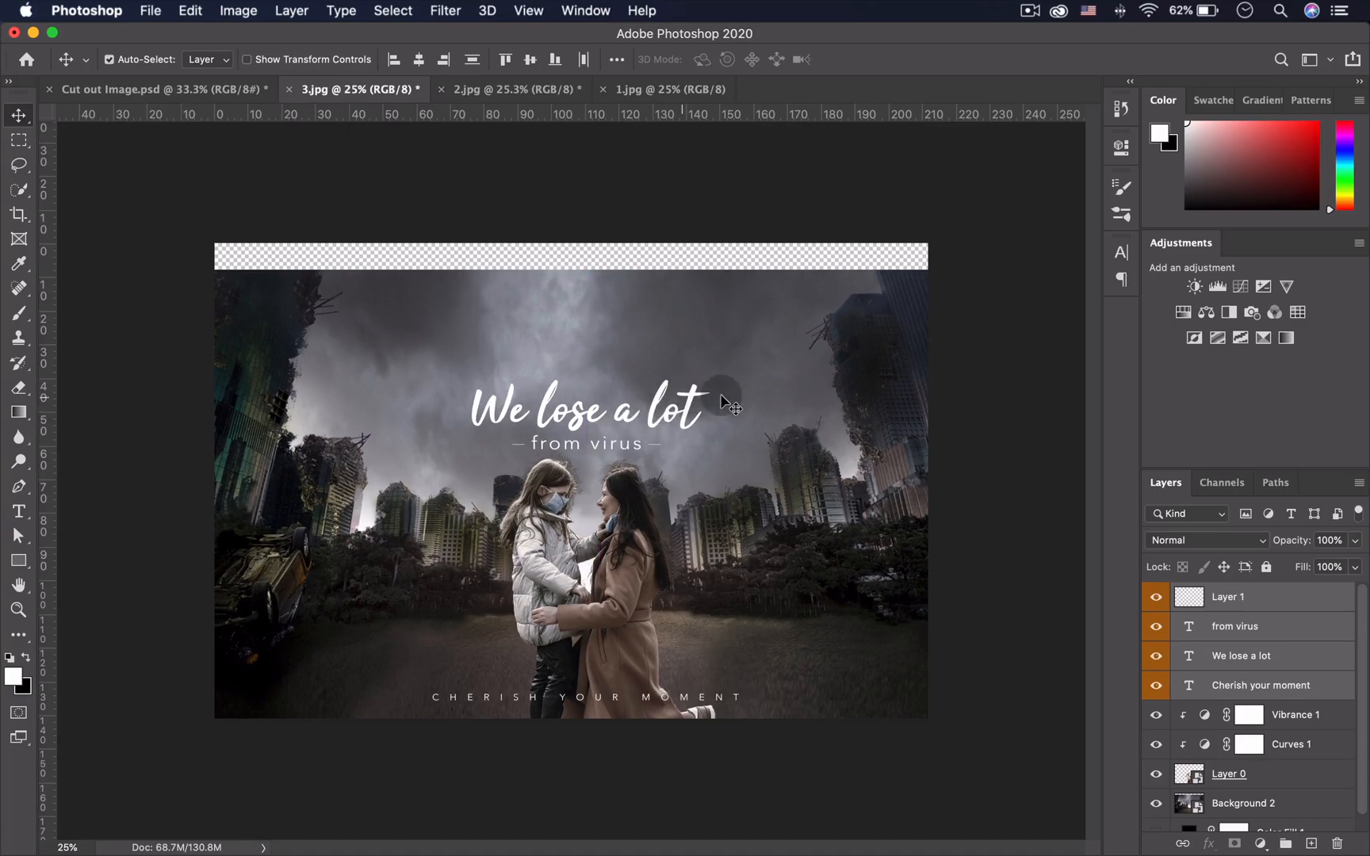
# - Enlarge the "We lose a lot" and "from virus" title together with its dashes and place it centrally in the sky above the people
pyautogui.click(1269, 655)
pyautogui.keyDown('shift'); pyautogui.click(1268, 596); pyautogui.keyUp('shift')
pyautogui.moveTo(655, 416); pyautogui.dragTo(734, 406)
pyautogui.hotkey('ctrl', 't')
pyautogui.press('Return')
# - Crop the canvas to remove the transparent strip above the city background
pyautogui.press('c')
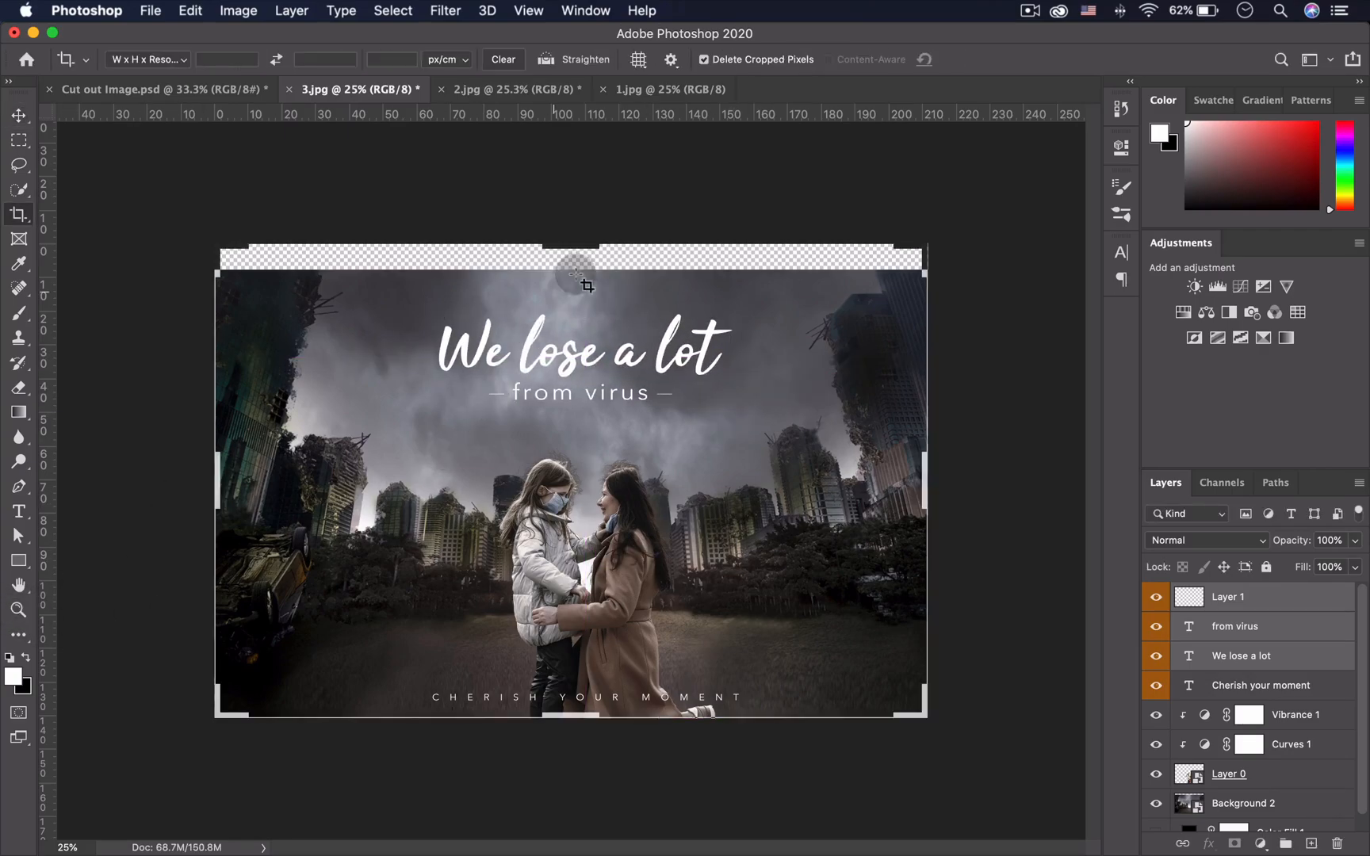
pyautogui.moveTo(580, 242); pyautogui.dragTo(580, 260)
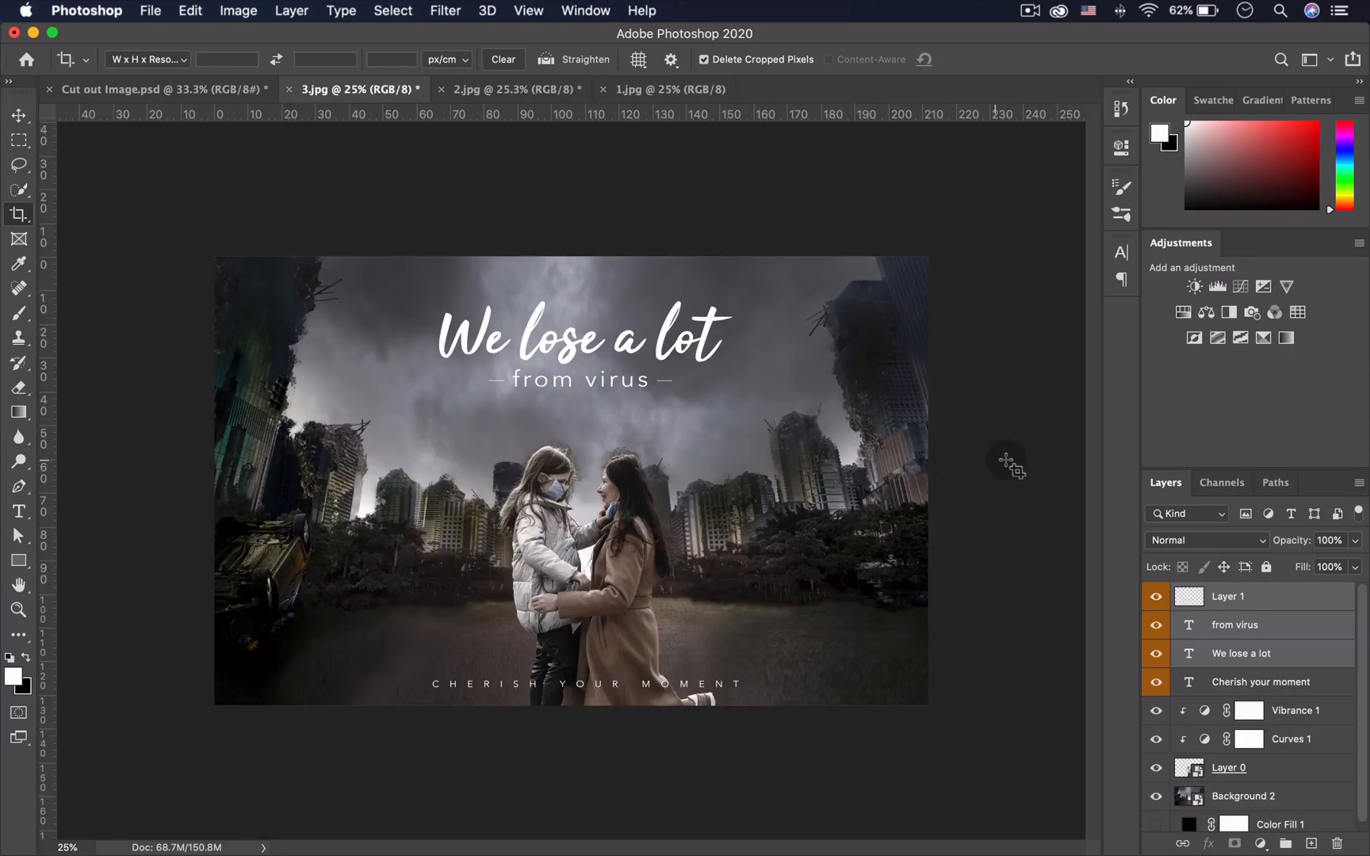
pyautogui.press('h')
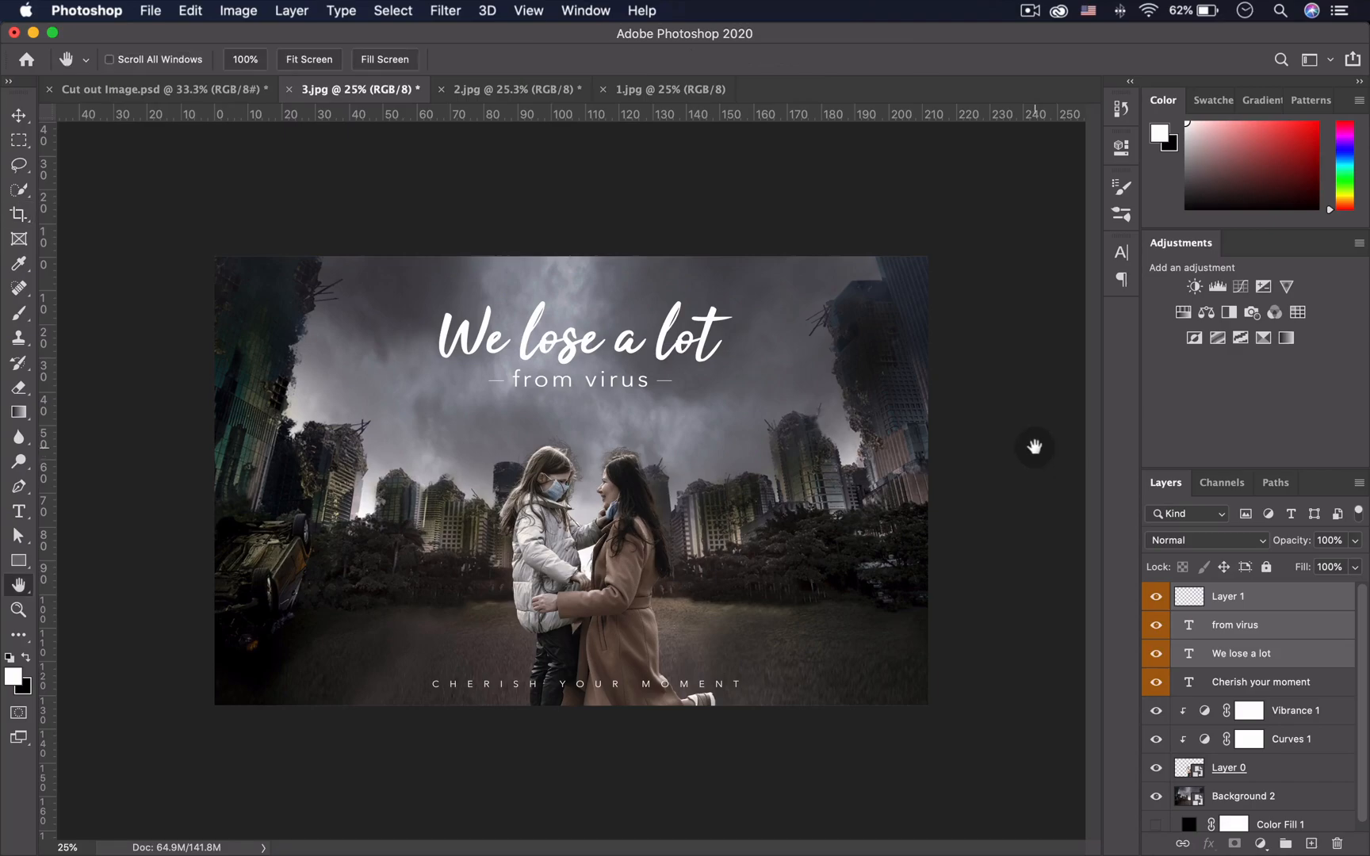